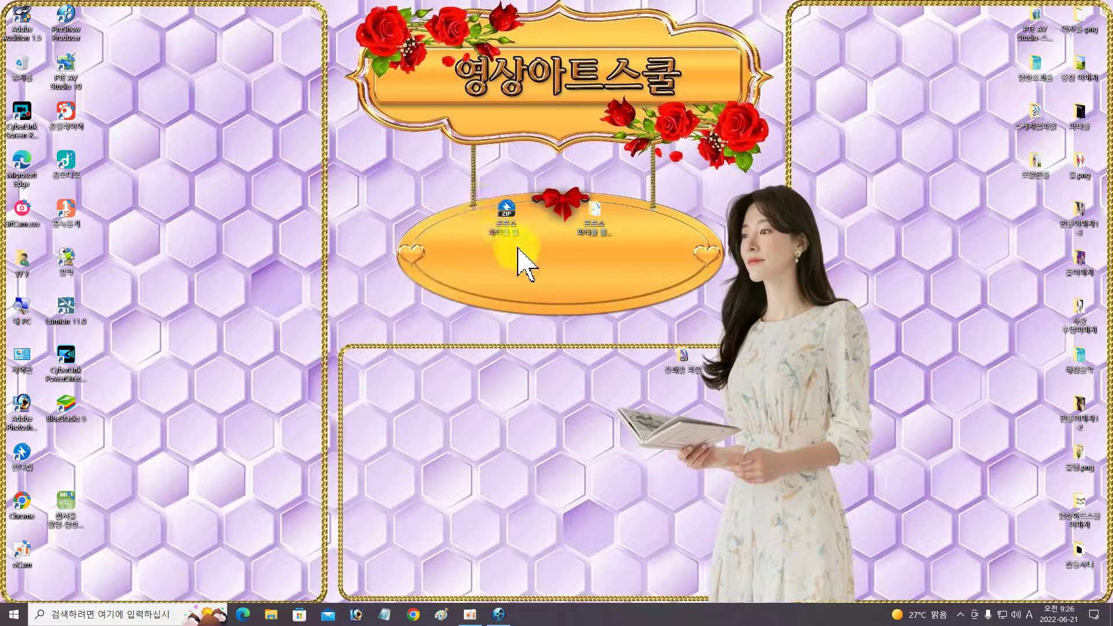
Step: Swap the desktop positions of the particle flower photo slide ZIP archive and its extracted folder
mouse_move(503, 212)
left_mouse_down()
mouse_move(467, 227)
mouse_move(484, 203)
left_mouse_up()
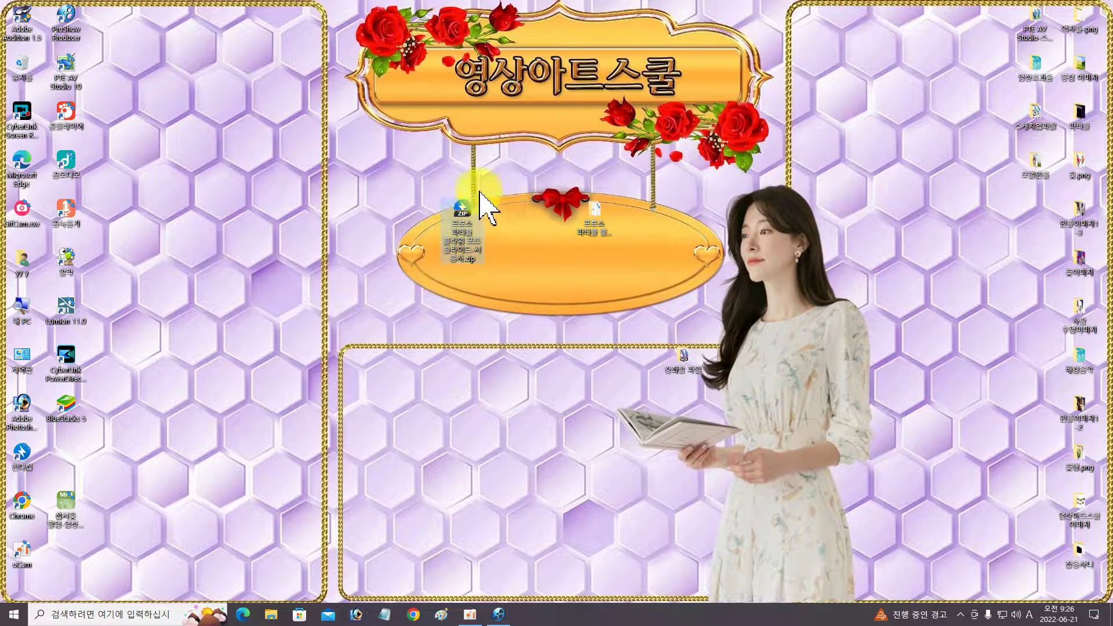
right_click(458, 208)
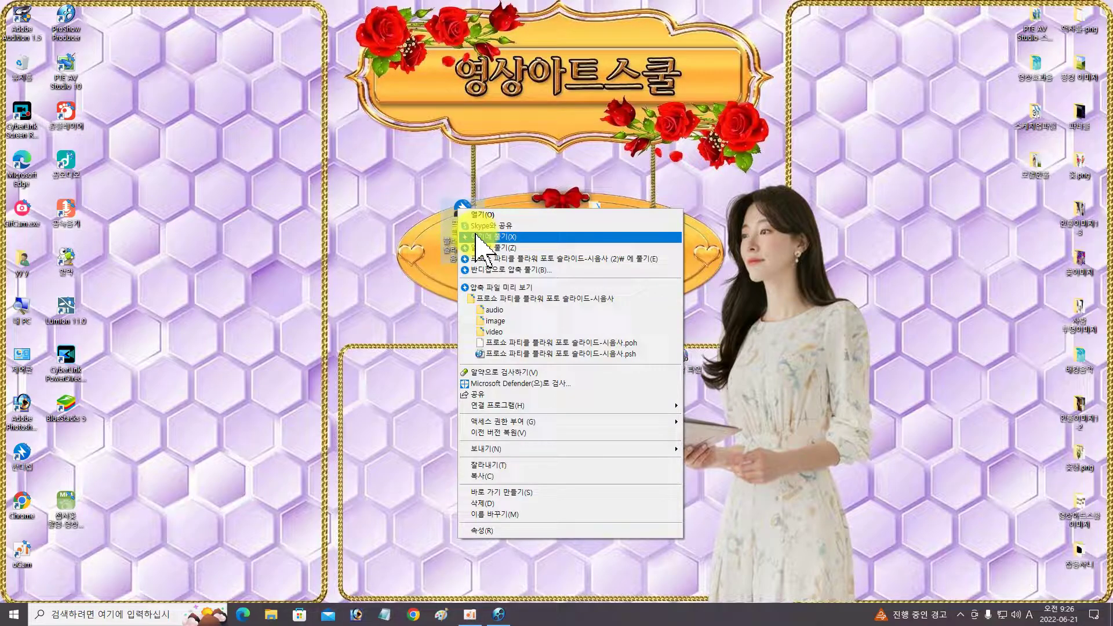
left_click(442, 234)
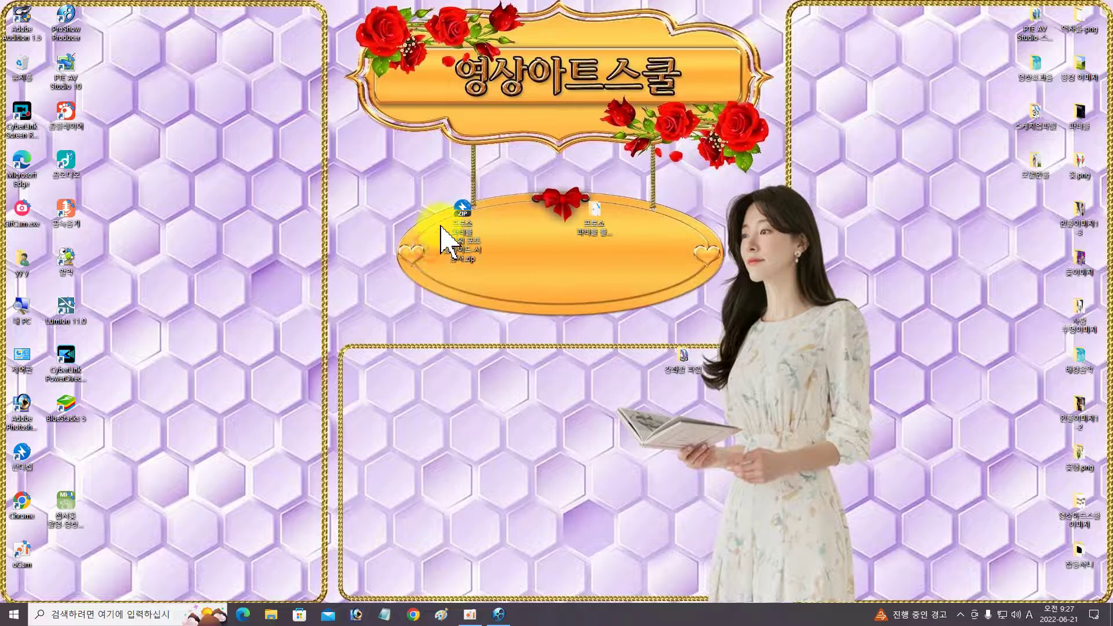
left_click_drag(463, 211, 510, 223)
mouse_move(596, 219)
left_mouse_down()
mouse_move(543, 241)
mouse_move(453, 219)
mouse_move(597, 215)
left_mouse_up()
left_click_drag(484, 218, 519, 223)
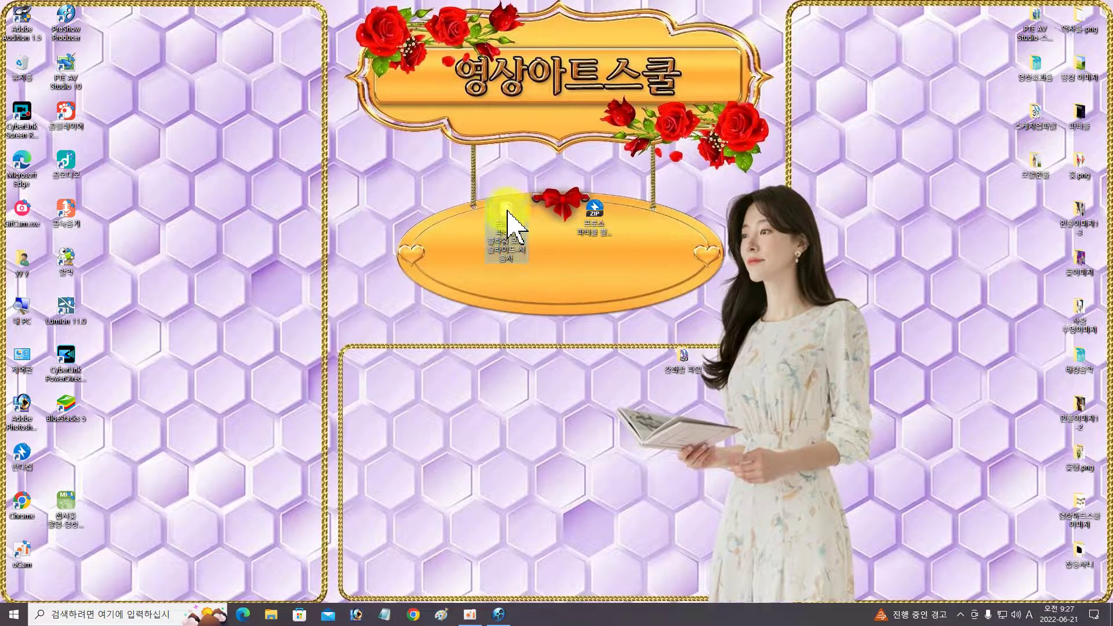
Step: Open the extracted slideshow folder to examine its files, and close it again
left_click(507, 212)
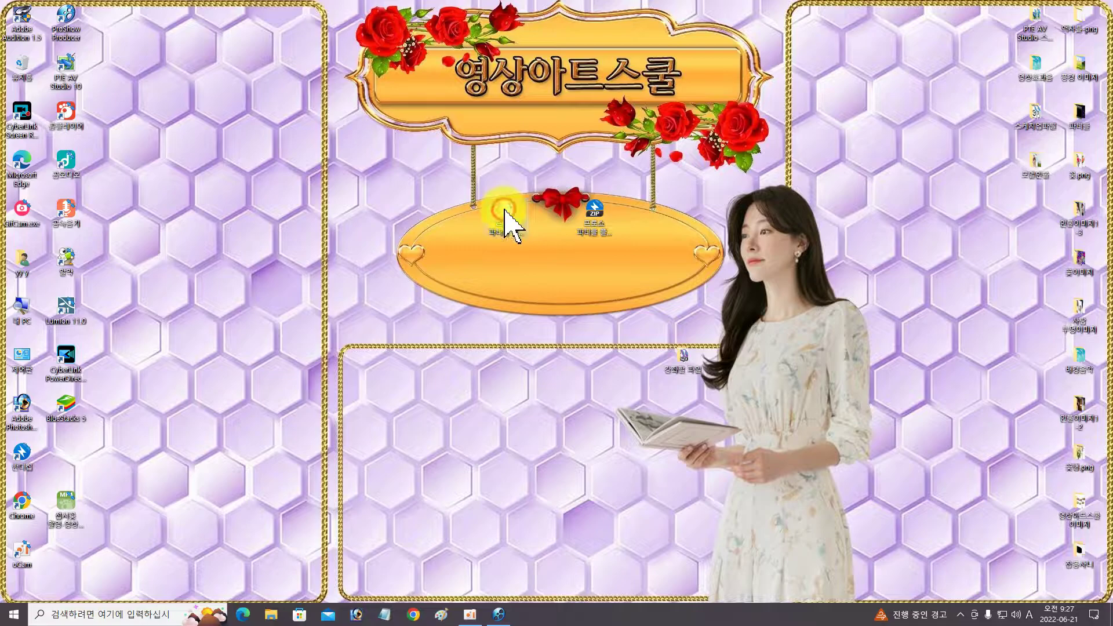
double_click(505, 209)
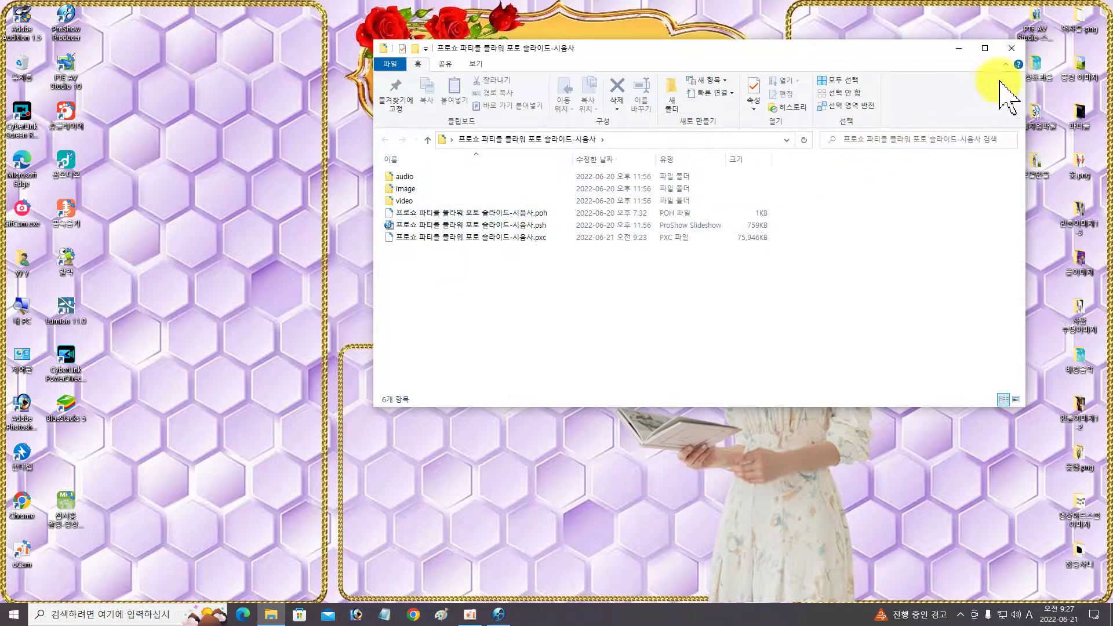
left_click(1011, 48)
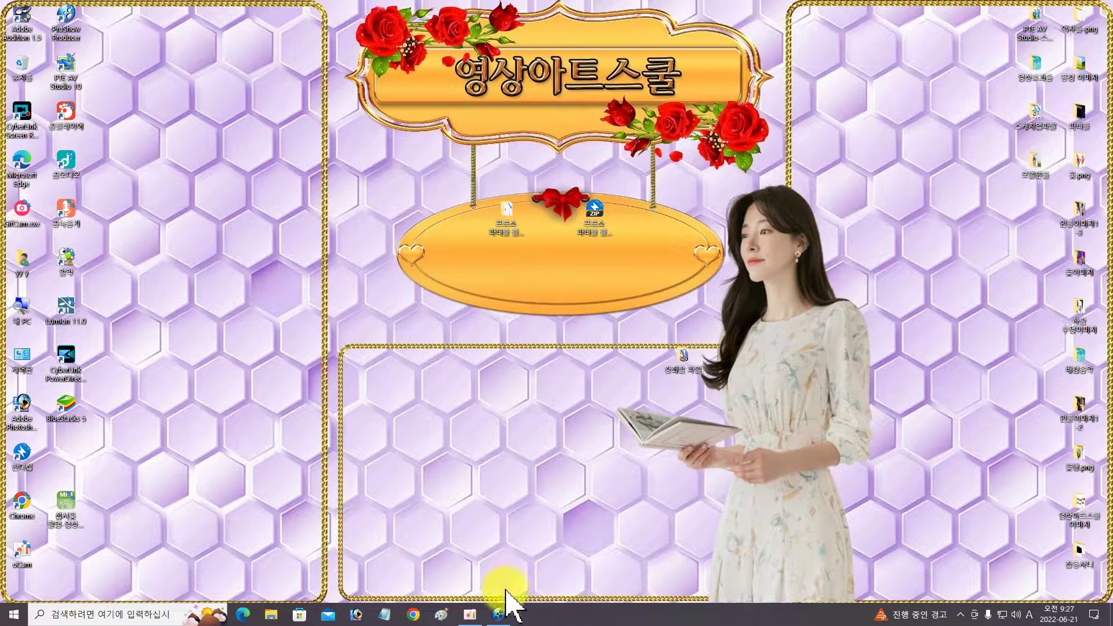
Step: Switch to ProShow Producer and replace slide 3's image layers 1 and 2 with Samsung nx1000-영상아트스쿨-겹벚꽃 (19).png and (15).png
left_click(502, 610)
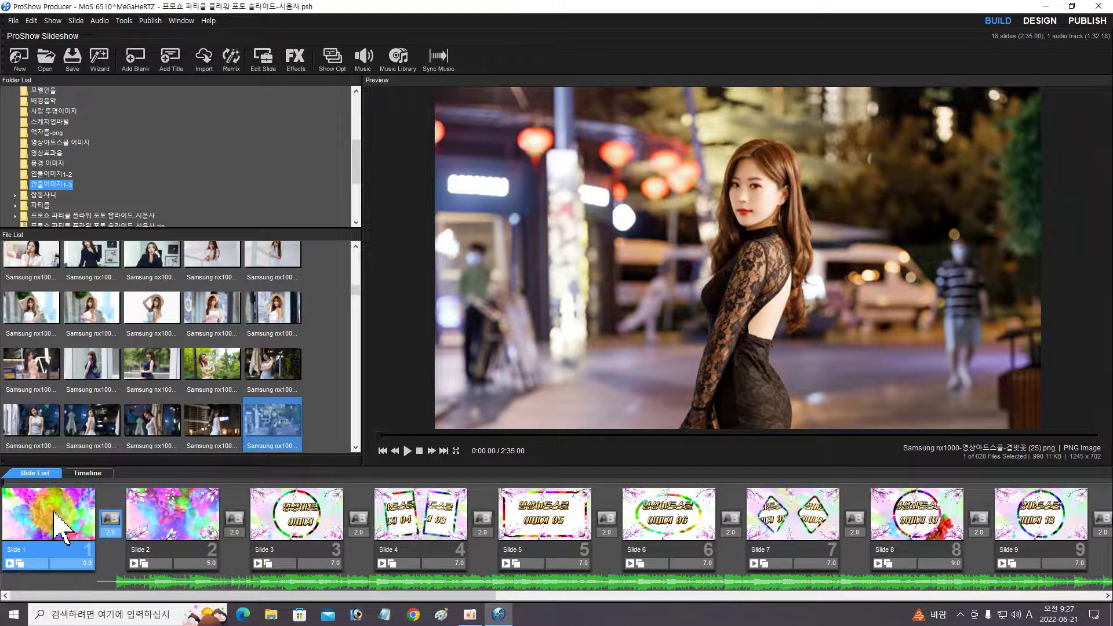
left_click(307, 516)
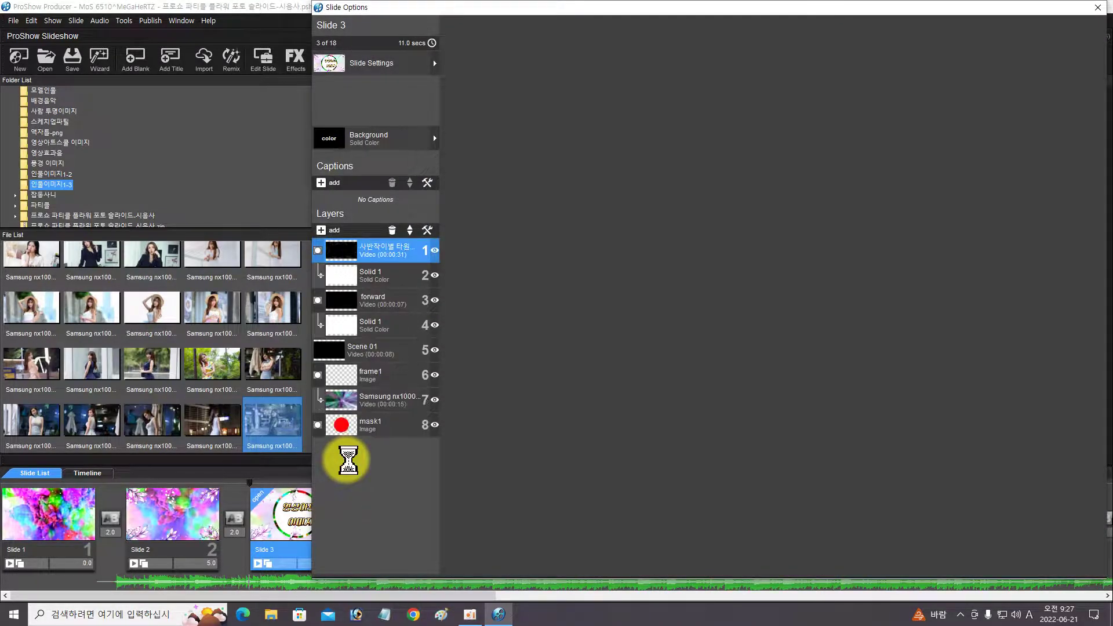
key("Escape")
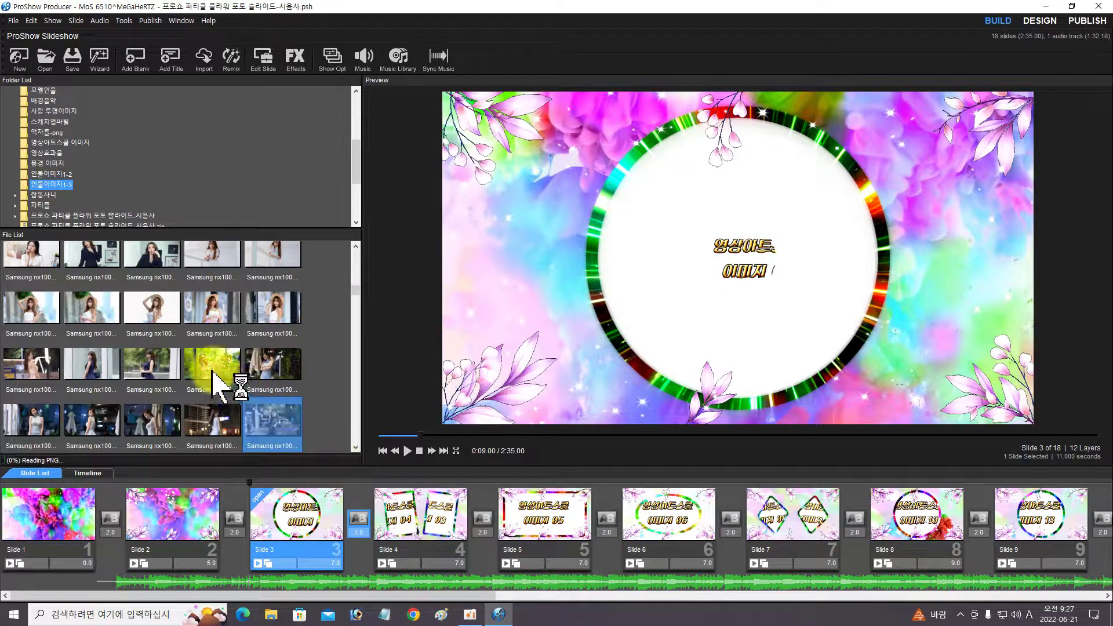
left_click(209, 366)
double_click(294, 515)
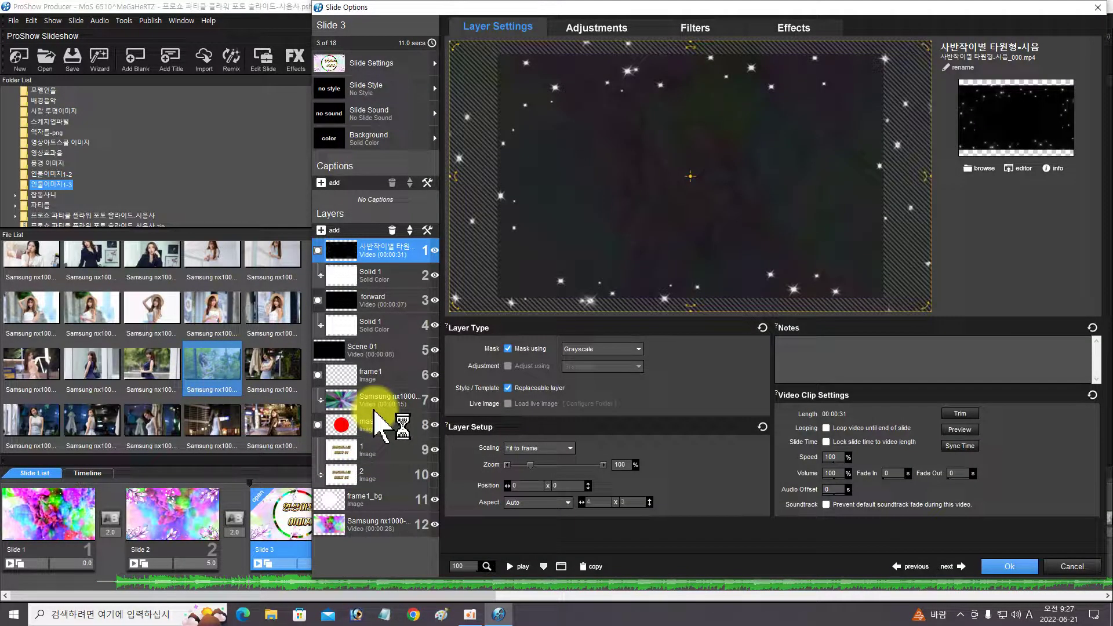
left_click_drag(219, 368, 348, 456)
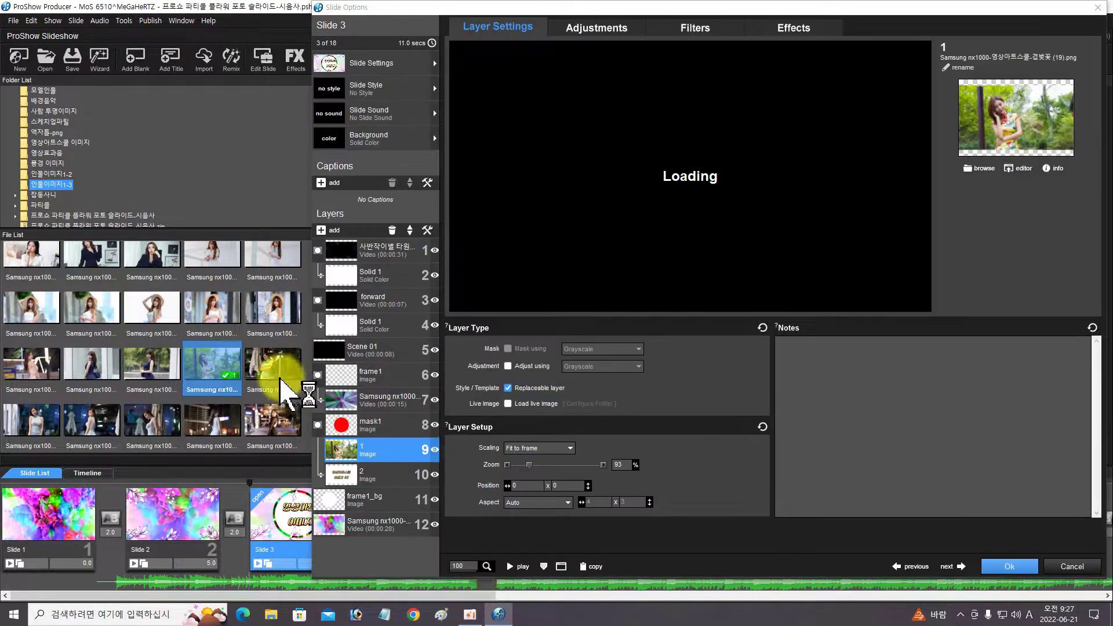
left_click_drag(273, 303, 349, 474)
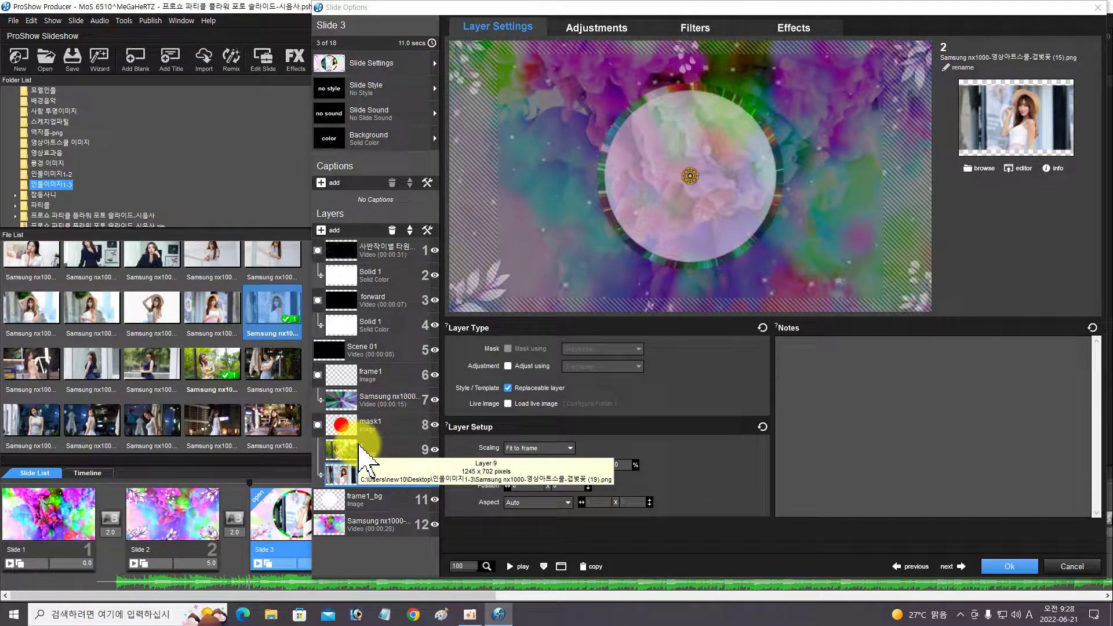
Step: Reposition the 798 x 699 px crop area of slide 3's image layer 1 to the photo's upper edge, near its left side
left_click(568, 26)
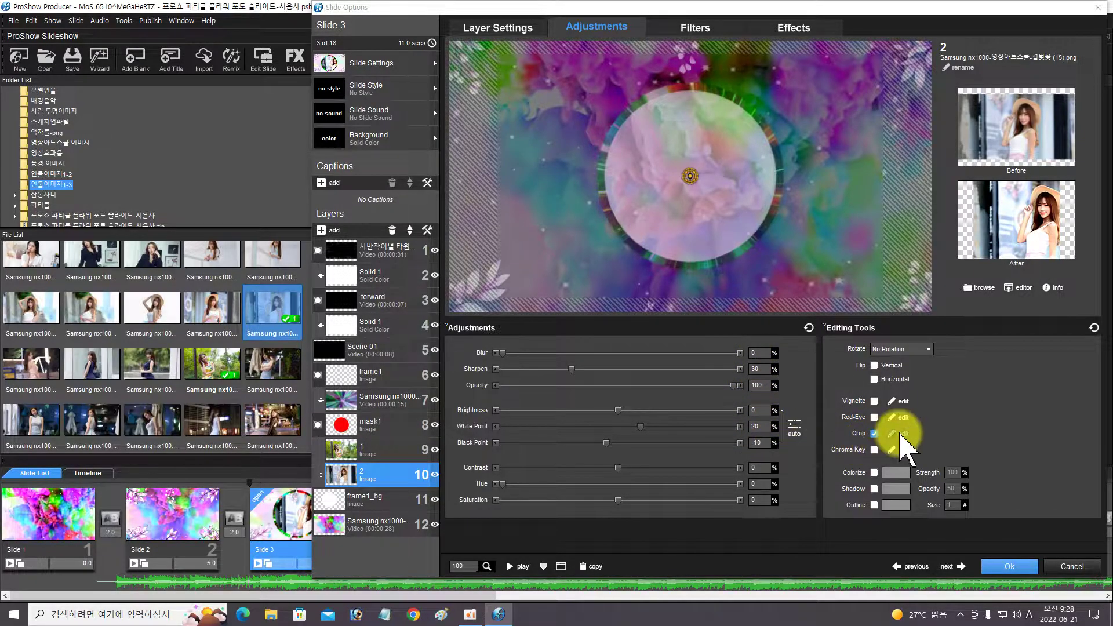
mouse_move(363, 447)
left_mouse_down()
mouse_move(372, 443)
mouse_move(374, 480)
mouse_move(371, 458)
left_mouse_up()
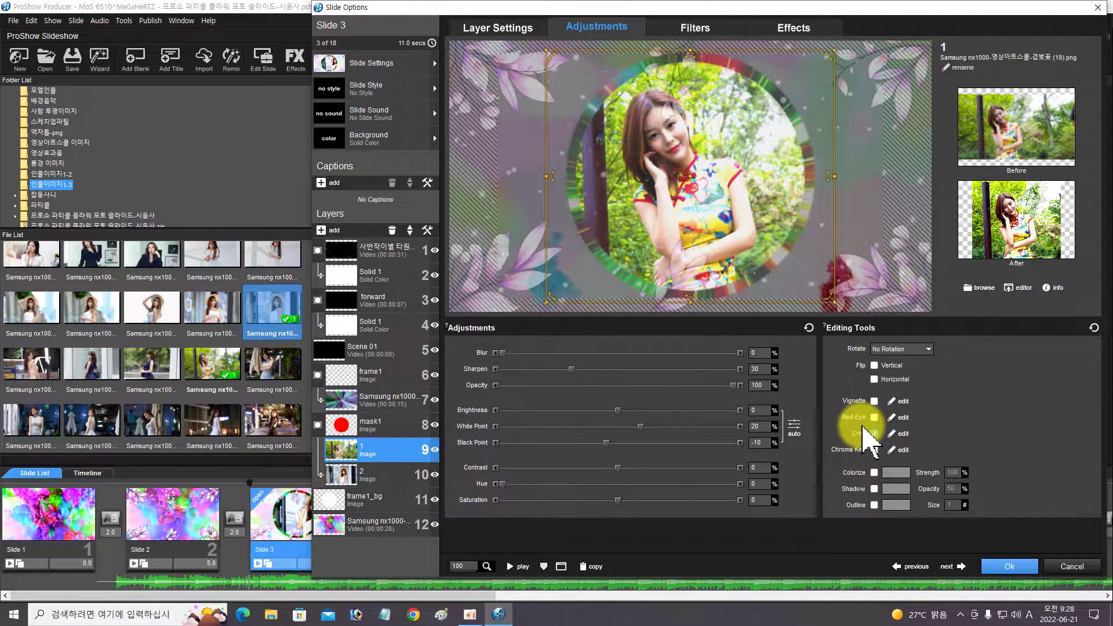
left_click(875, 434)
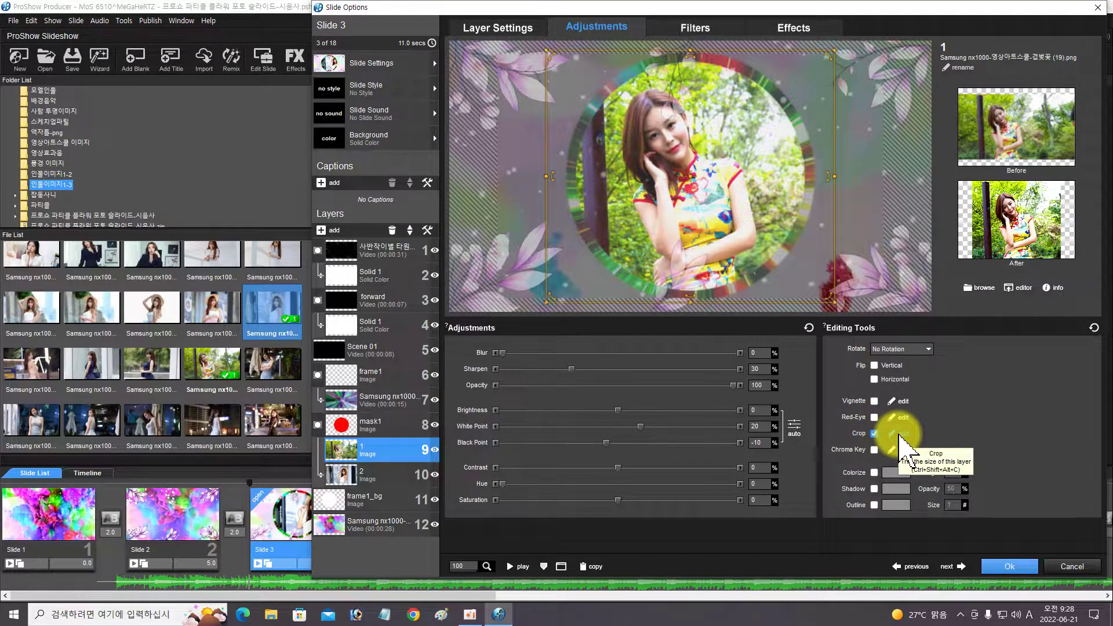
left_click(900, 435)
mouse_move(618, 314)
left_mouse_down()
mouse_move(590, 314)
mouse_move(603, 311)
left_mouse_up()
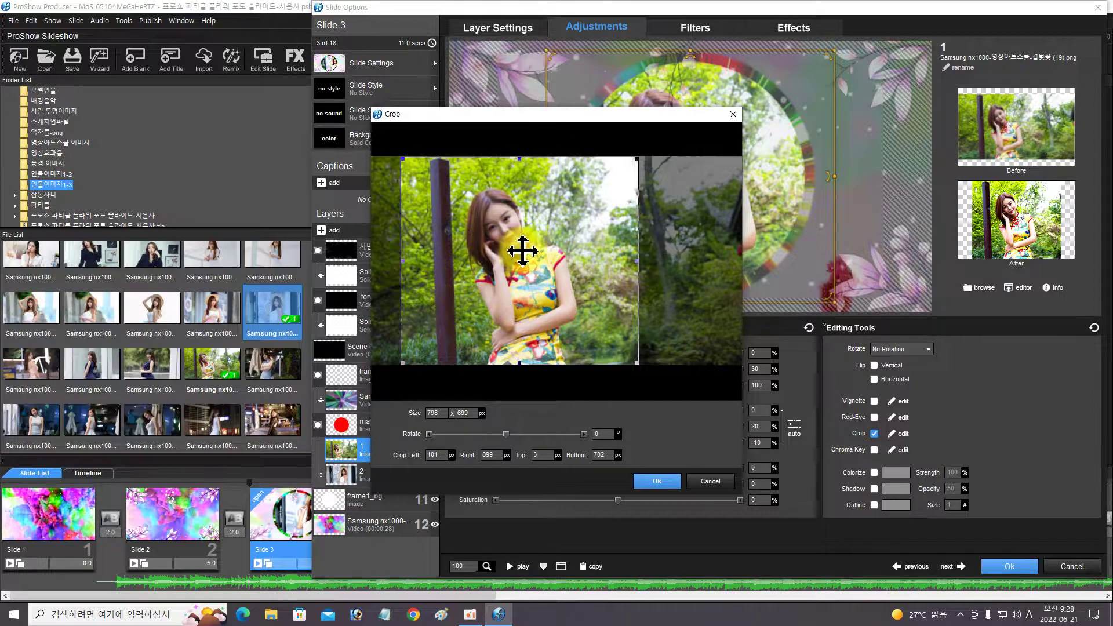
left_click_drag(499, 241, 508, 167)
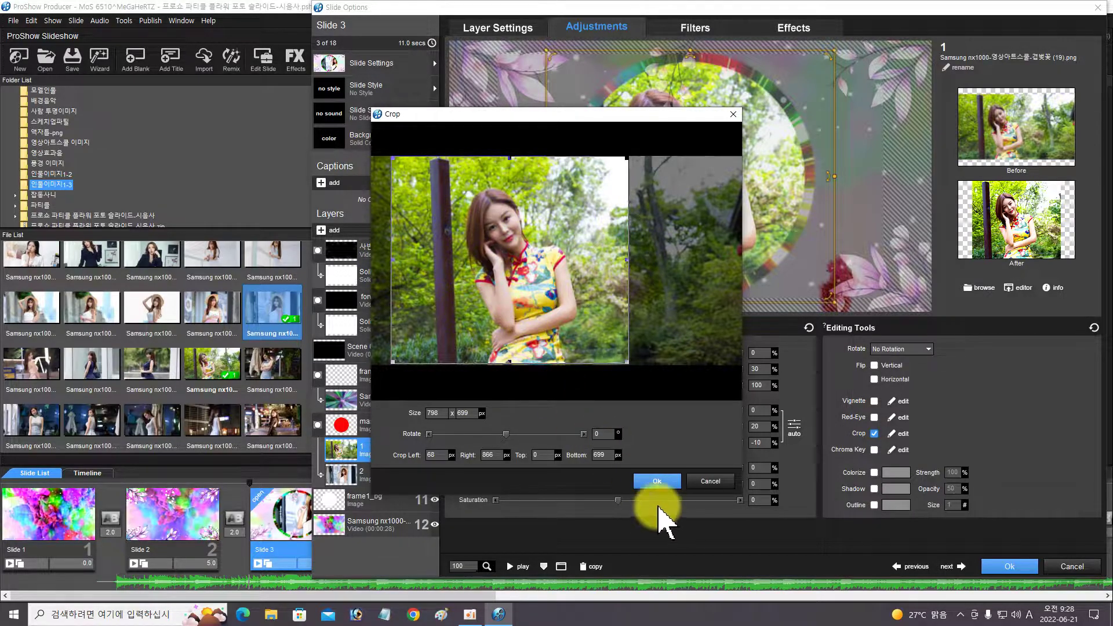
left_click(664, 481)
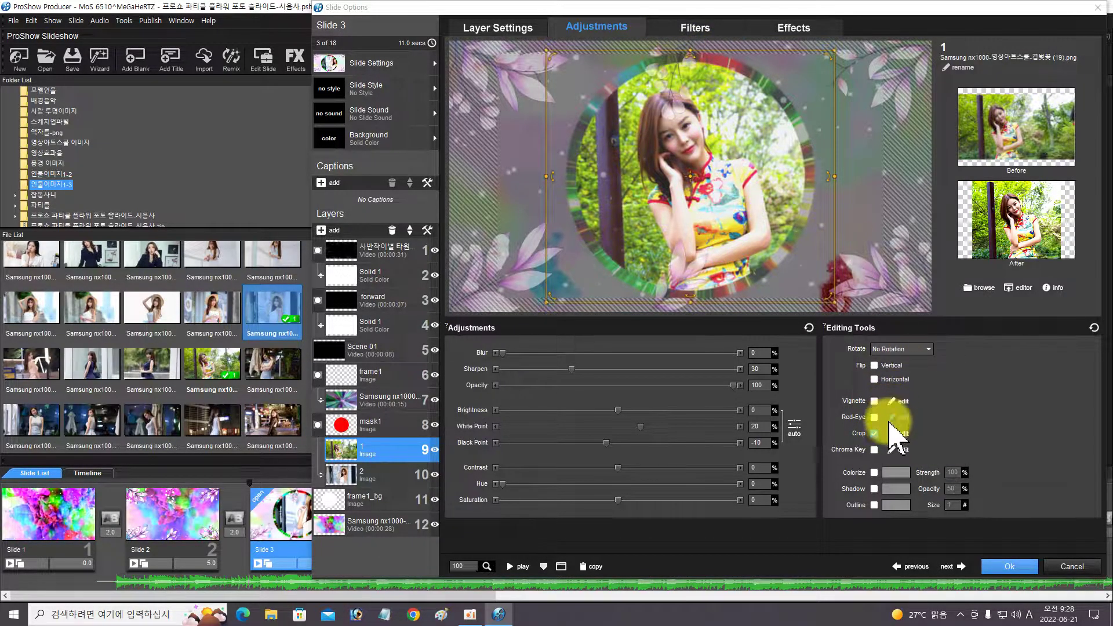
Step: Shift the crop area of slide 3's image layer 1 slightly further left and apply it
left_click(898, 433)
left_click_drag(535, 323, 531, 320)
left_click(661, 484)
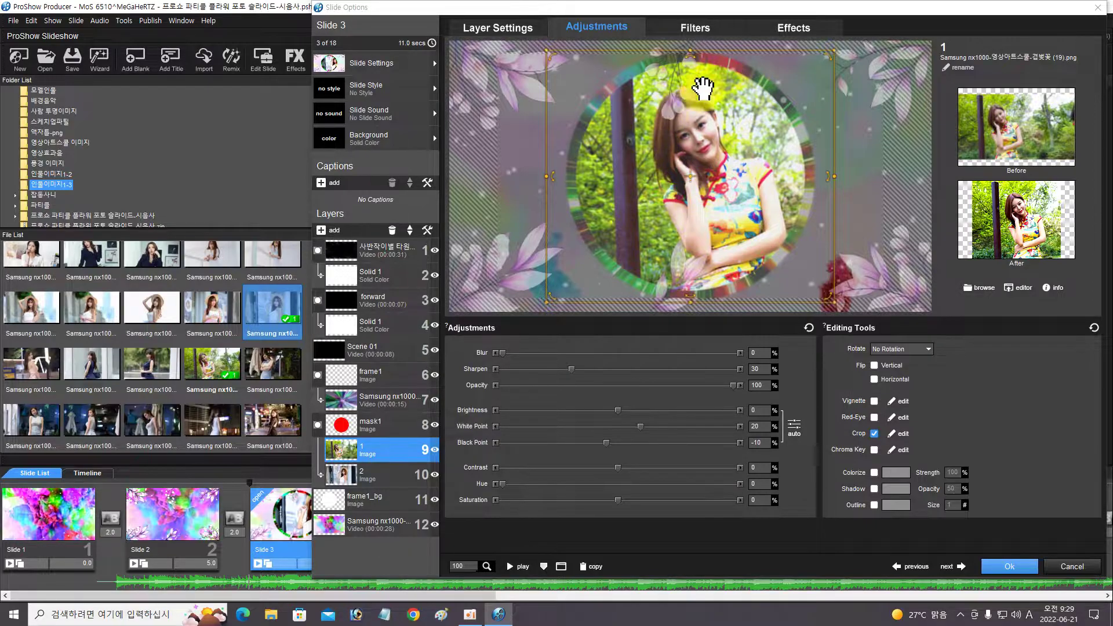
Step: Crop slide 3's image layer 2 to about 811 x 697 px around the woman in the hat, and apply the slide changes
left_click(427, 471)
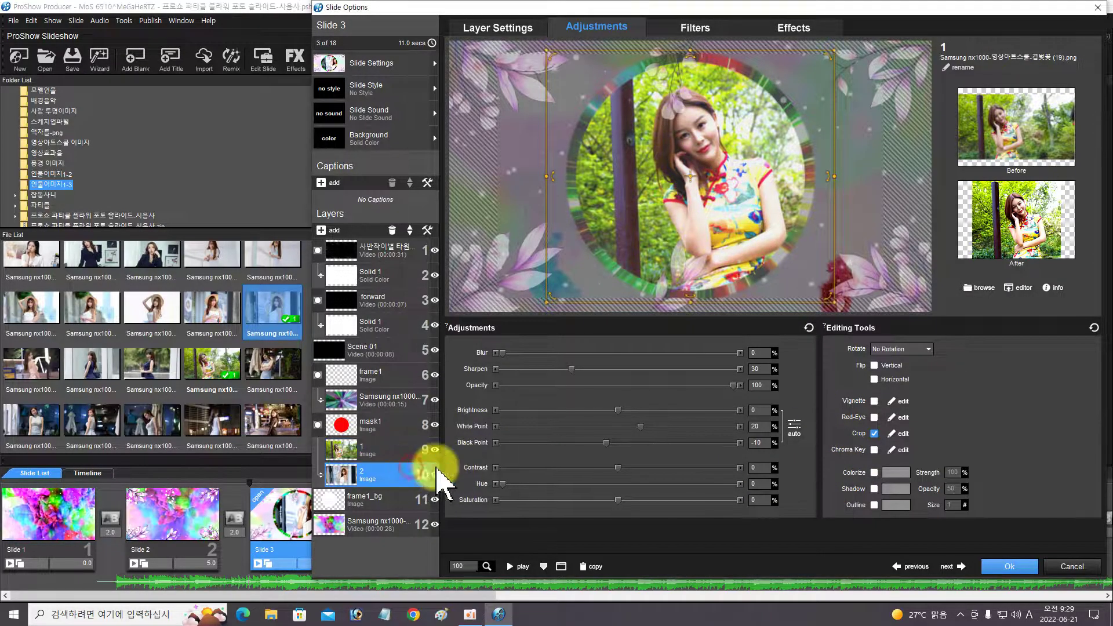
left_click(897, 433)
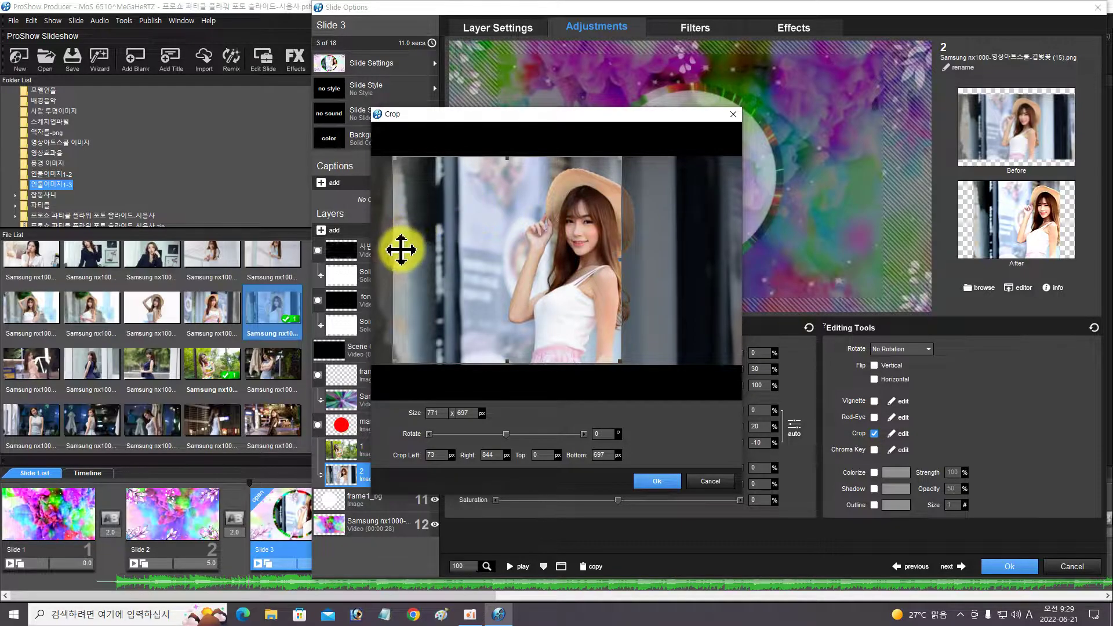
left_click_drag(398, 260, 451, 261)
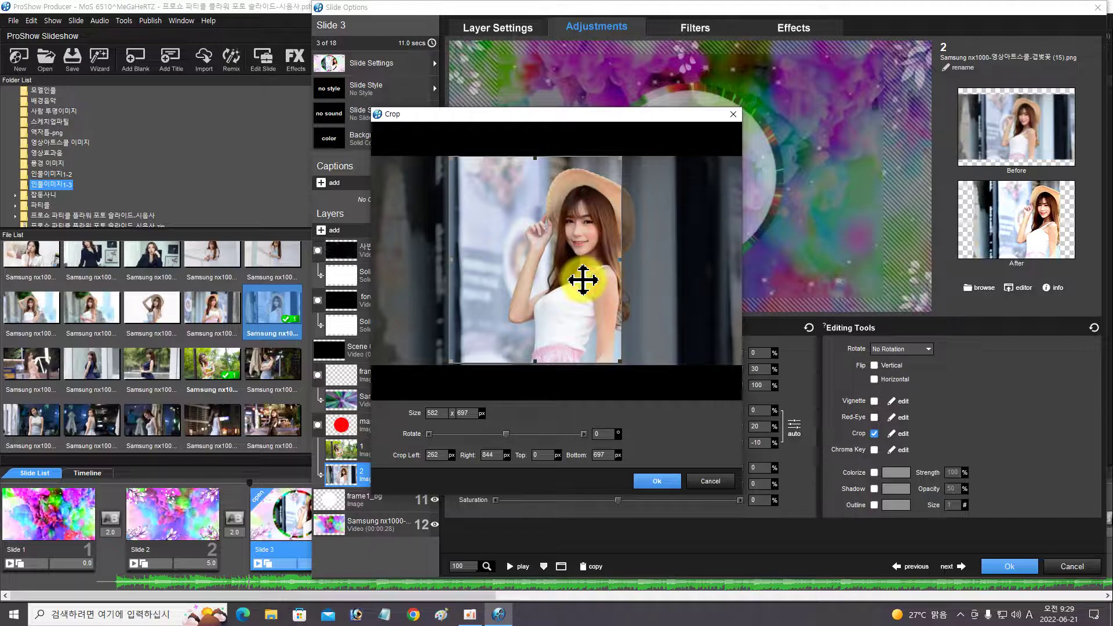
left_click_drag(621, 258, 693, 258)
left_click_drag(609, 280, 633, 284)
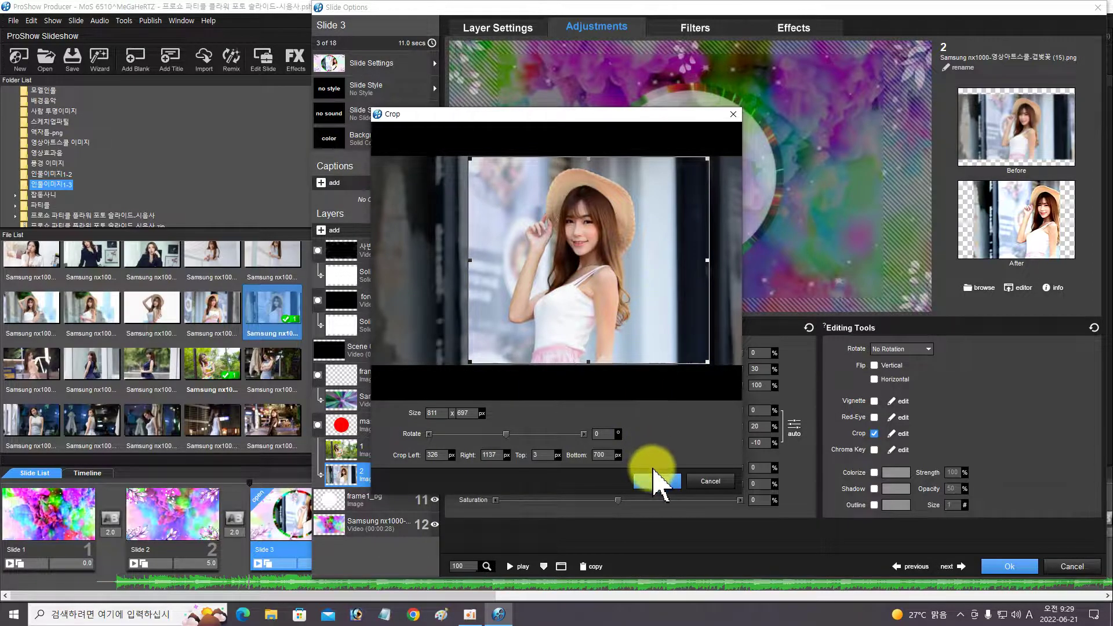
left_click(654, 480)
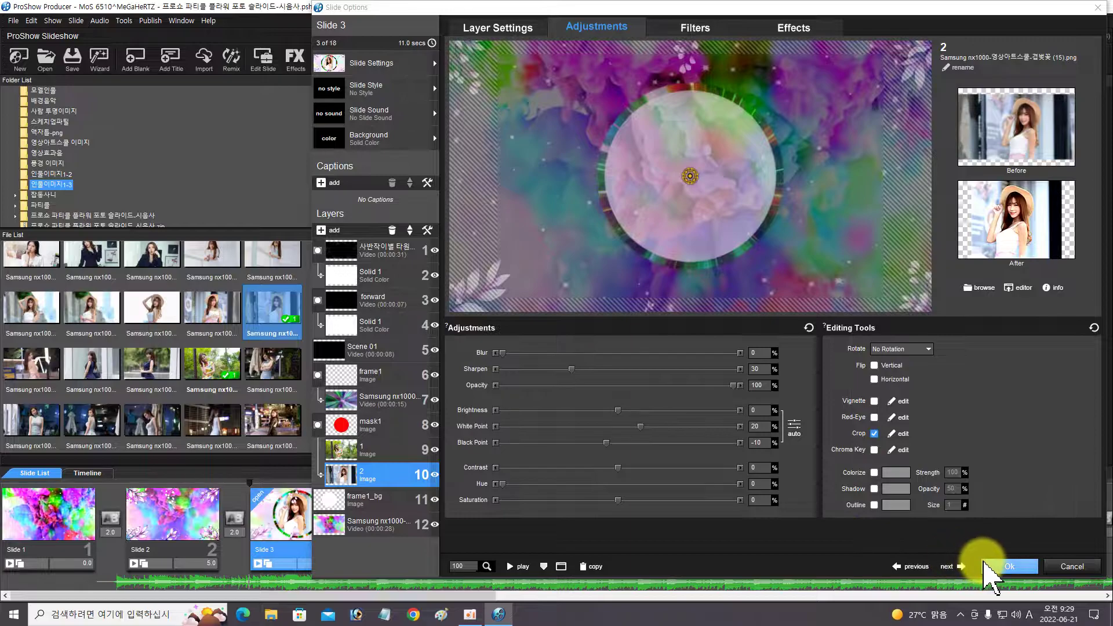
left_click(1003, 566)
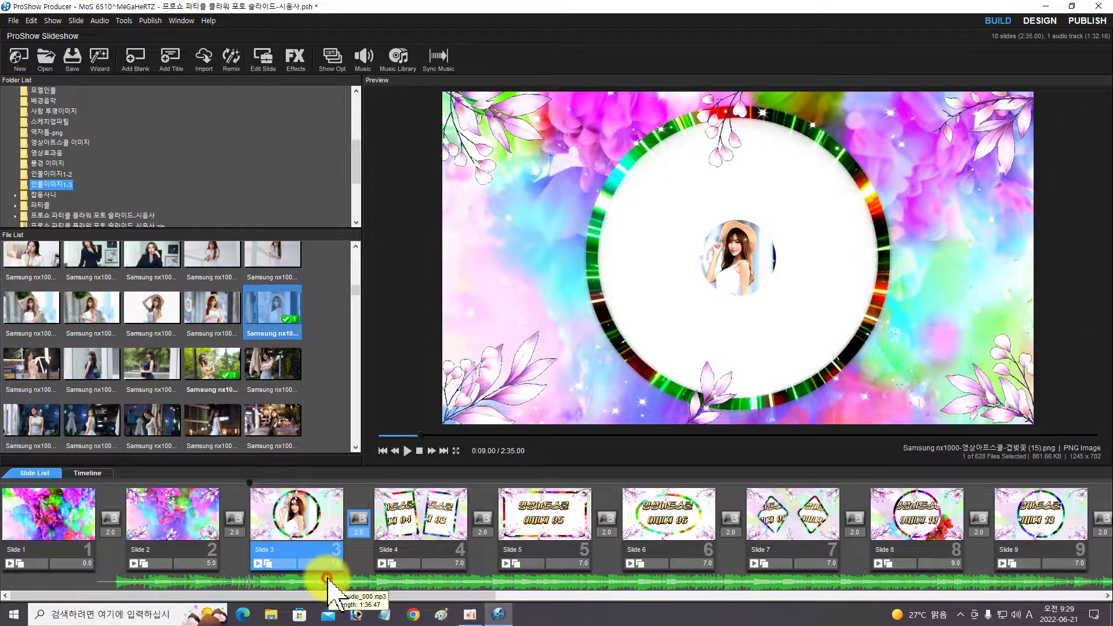
Step: Delete the audio track from the show's soundtrack
double_click(328, 580)
left_click(260, 154)
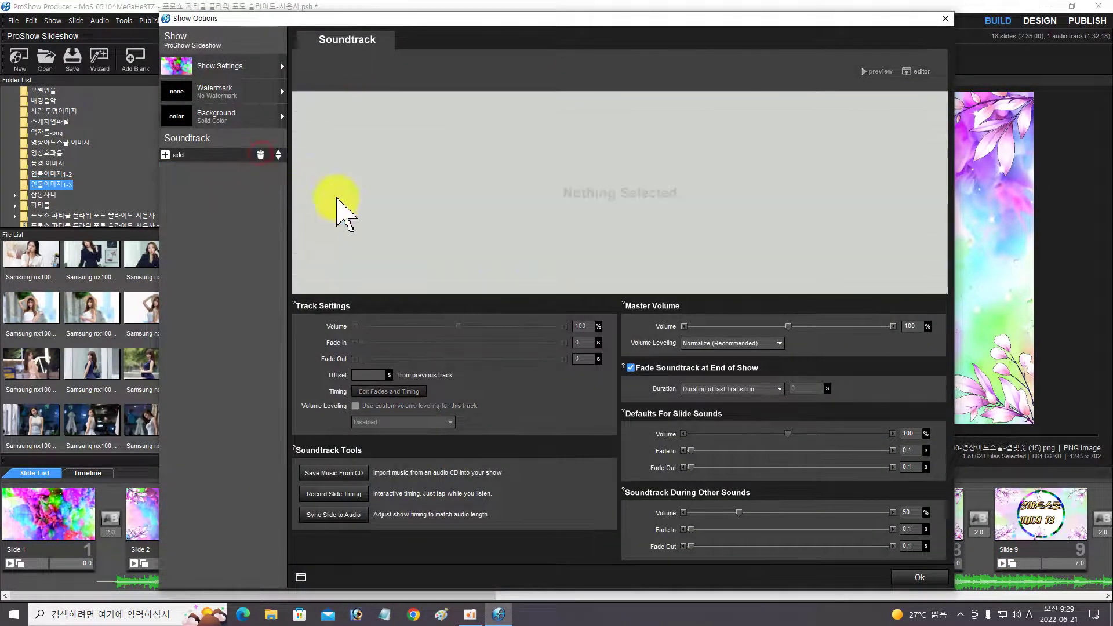
left_click(920, 577)
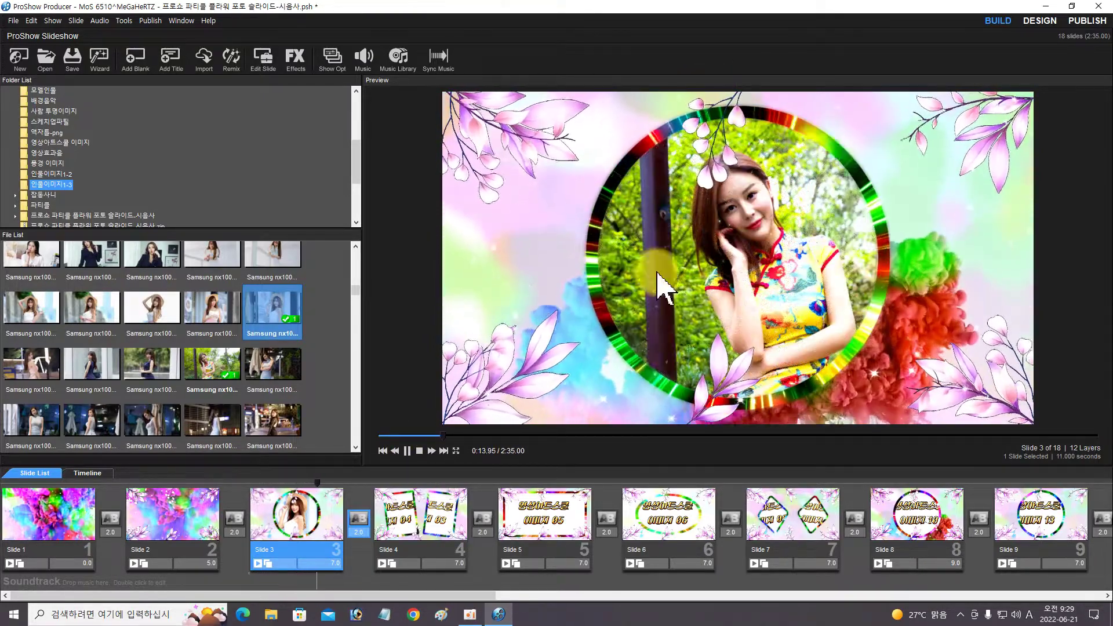
Step: Stop the preview and replace slide 4's image layers 3 and 4 with Samsung nx1000-영상아트스쿨-겹벚꽃 (24).png and (25).png
left_click(422, 513)
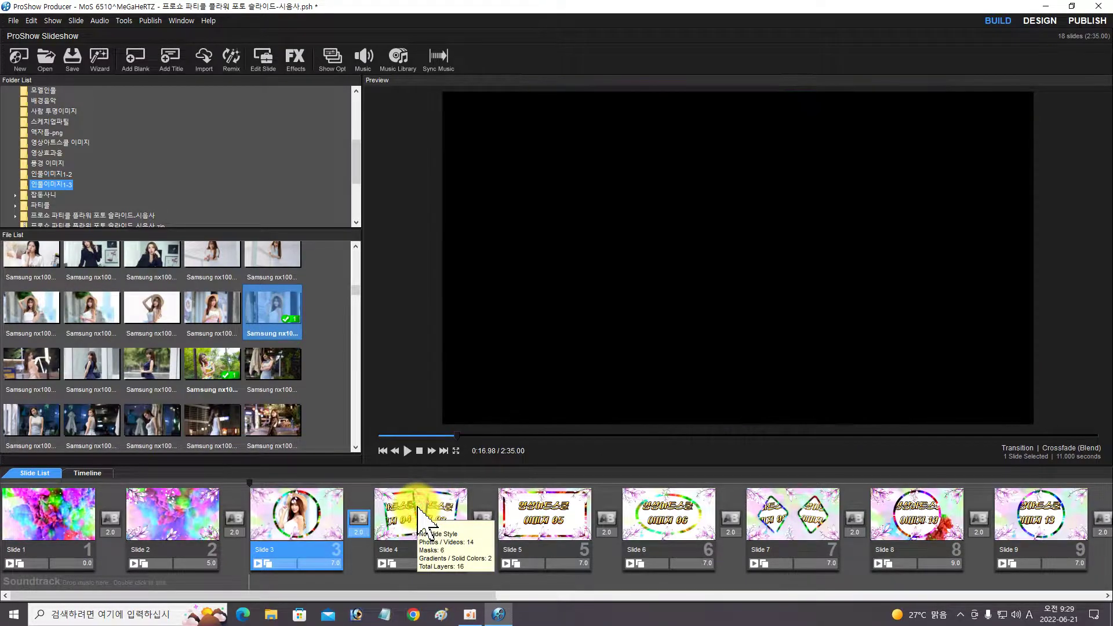
double_click(419, 508)
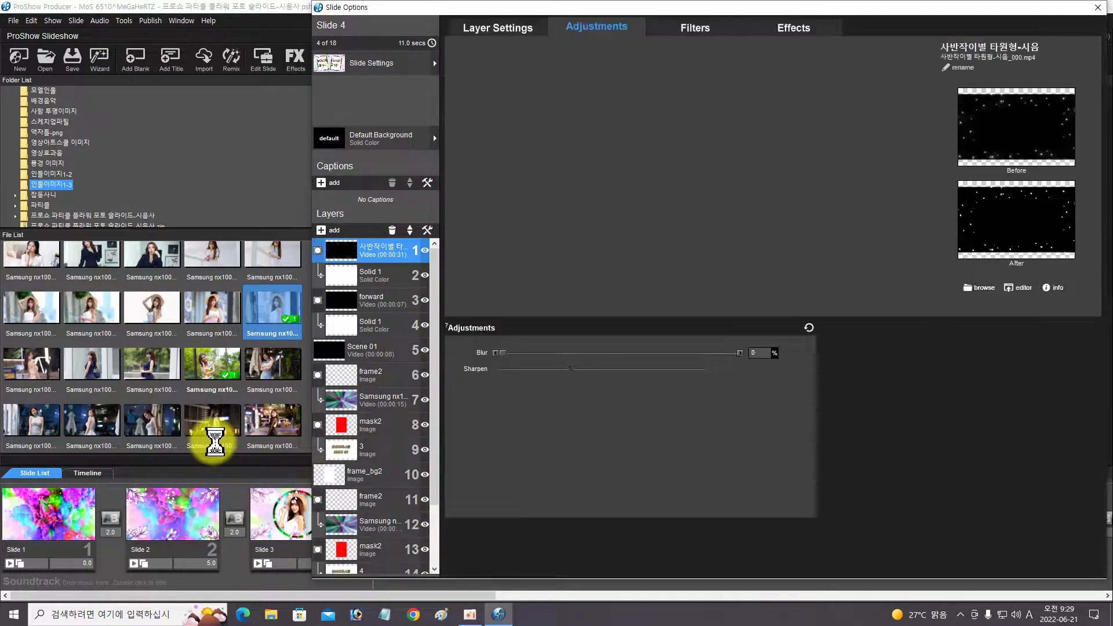
left_click_drag(217, 435, 346, 455)
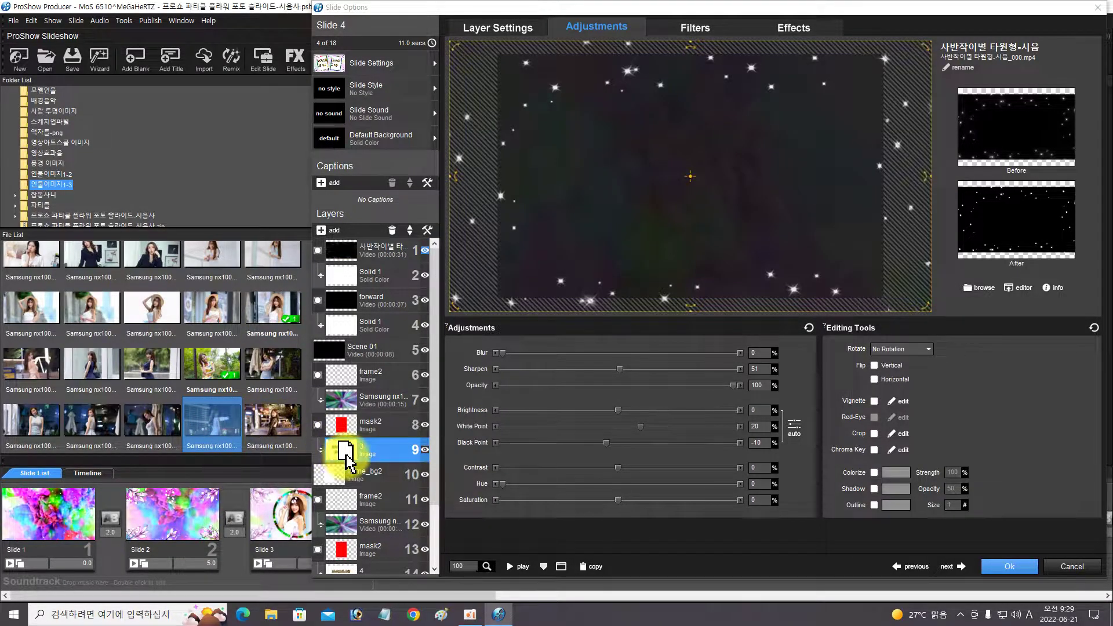
left_click_drag(270, 419, 359, 502)
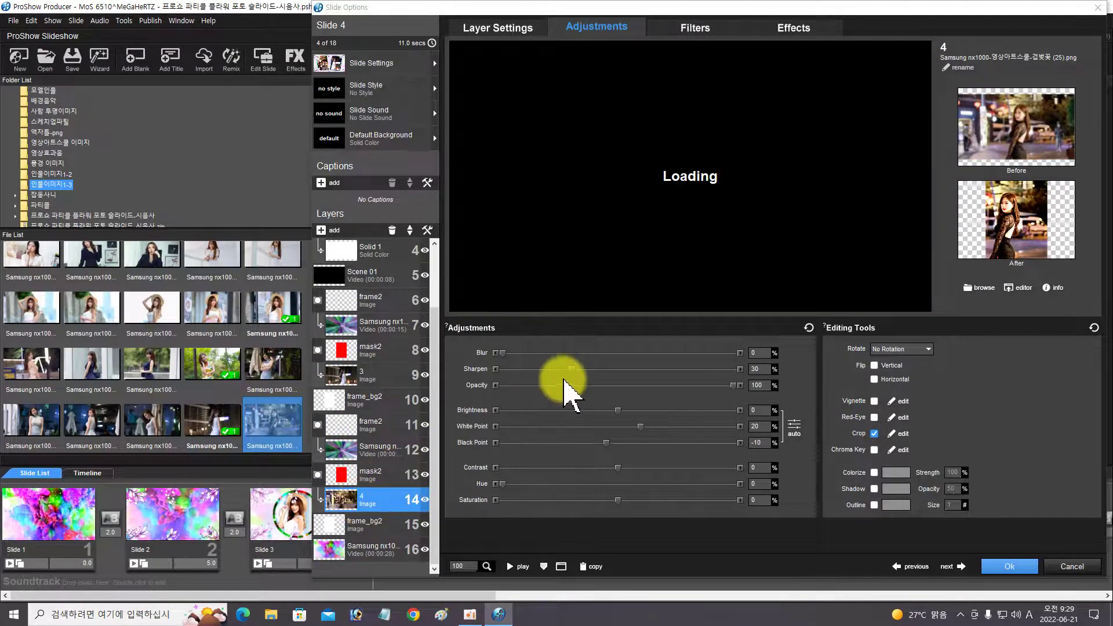
Step: Shift the 556 x 701 px crop area of slide 4's image layer 4 left to span about 373 to 929 px
left_click(893, 433)
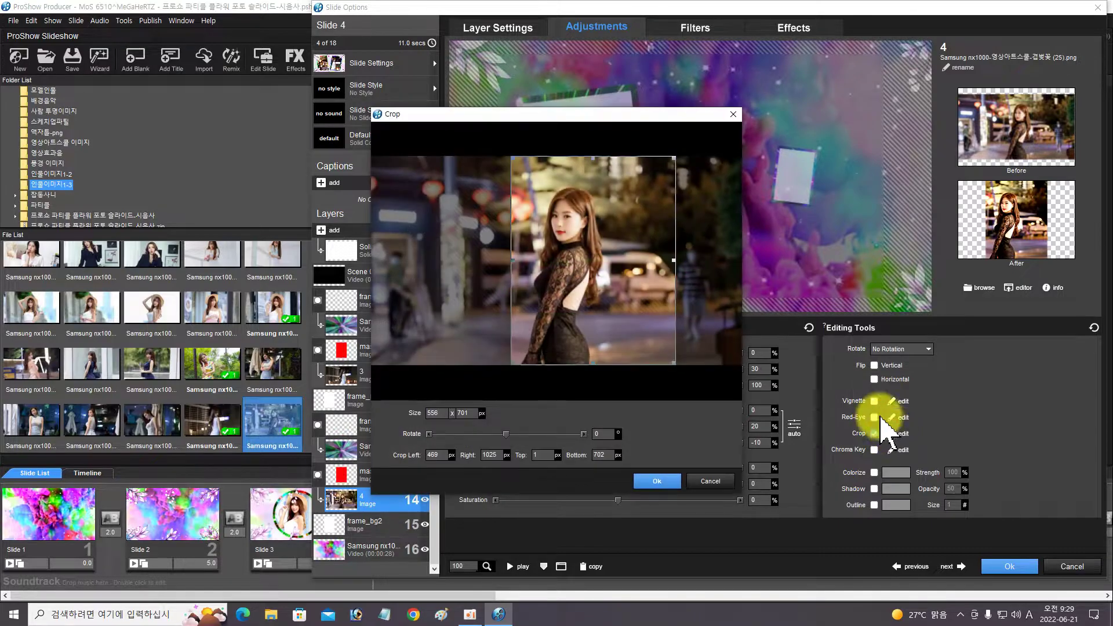
left_click_drag(626, 318, 600, 324)
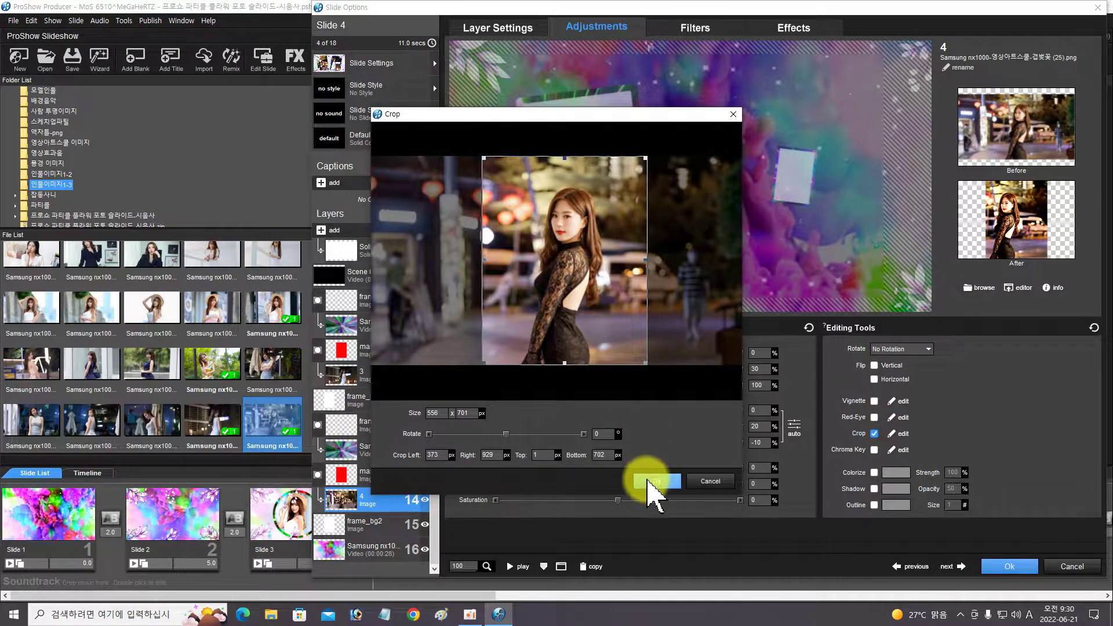
left_click(655, 481)
Step: Shift the crop area of slide 4's image layer 3 left to frame the woman in white, and preview the slide
left_click(374, 374)
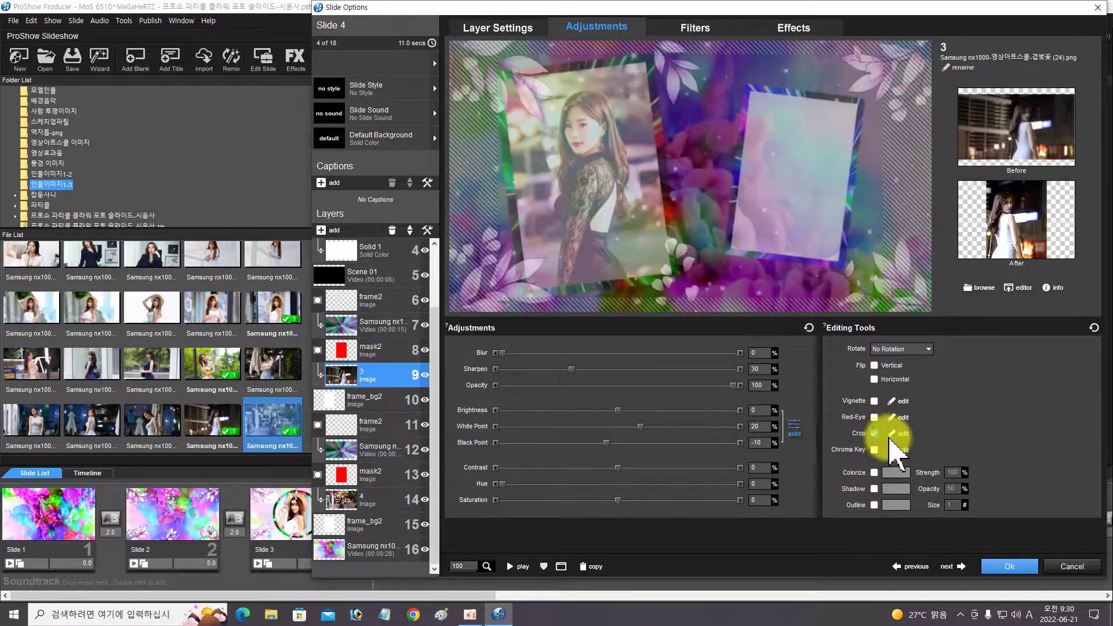
left_click(896, 434)
left_click_drag(628, 345, 582, 348)
left_click(655, 481)
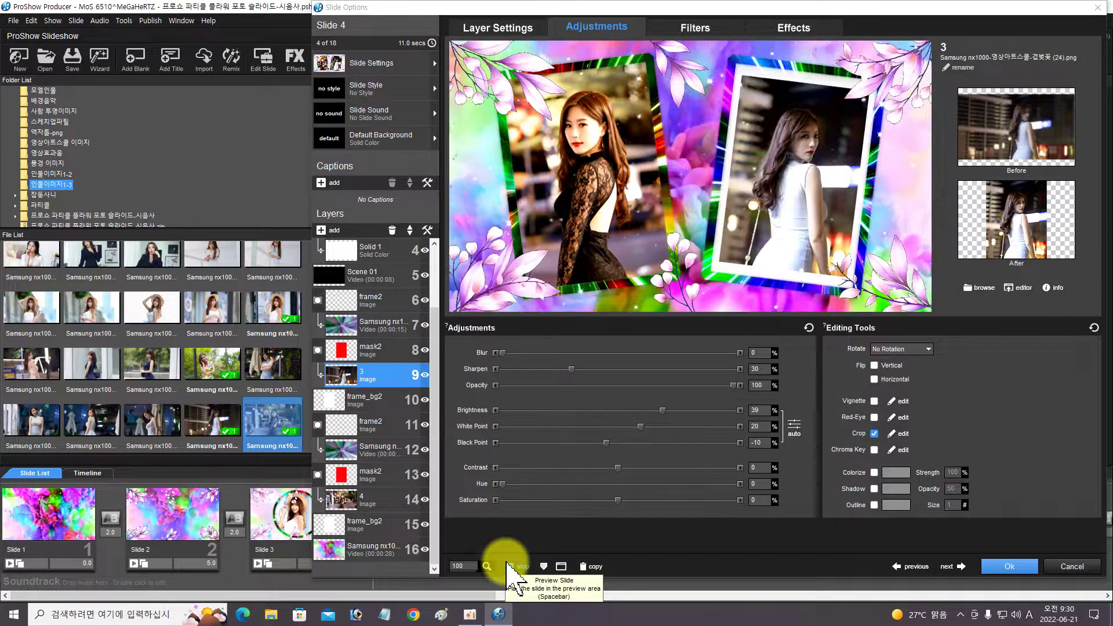
left_click(506, 563)
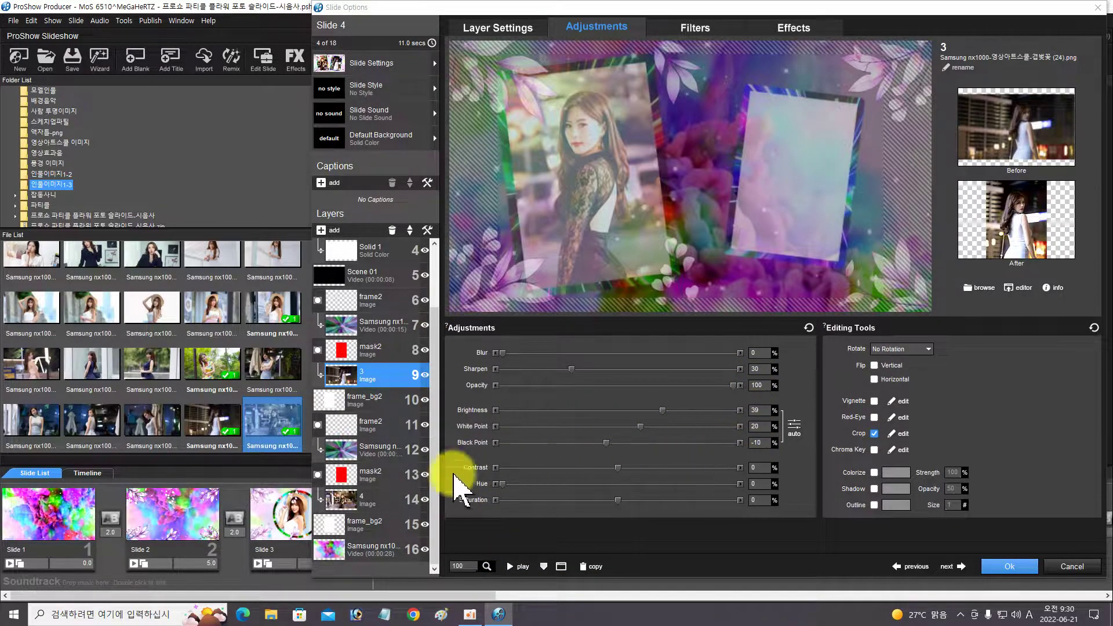
Step: Move on to slide 5 and replace its image layer 5 with Samsung nx1000-영상아트스쿨-겹벚꽃 (13).png
left_click(367, 500)
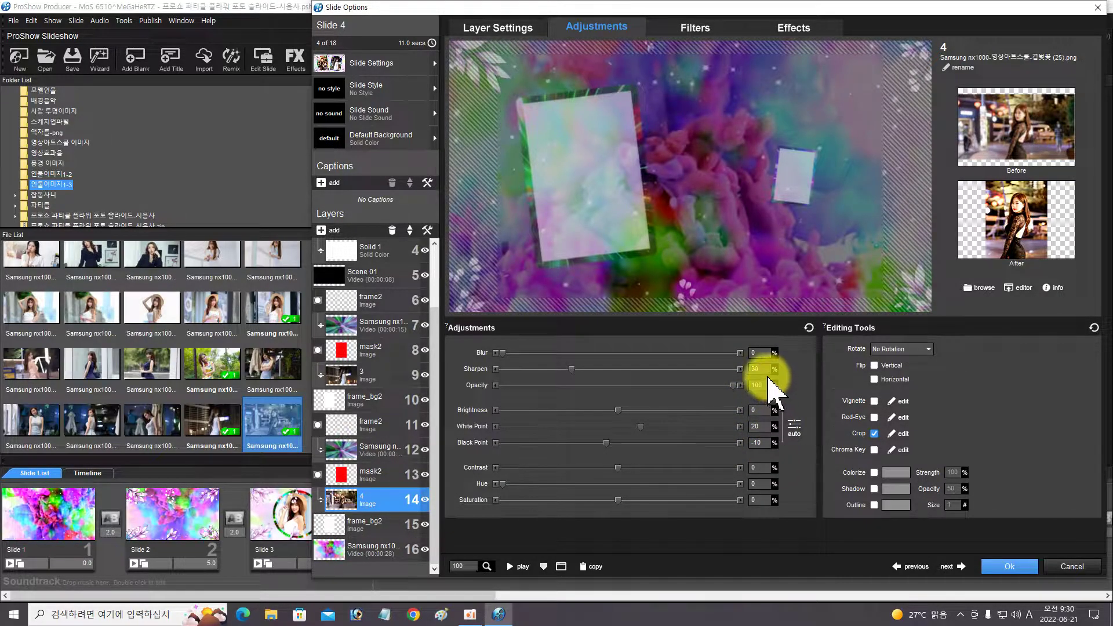
left_click(962, 567)
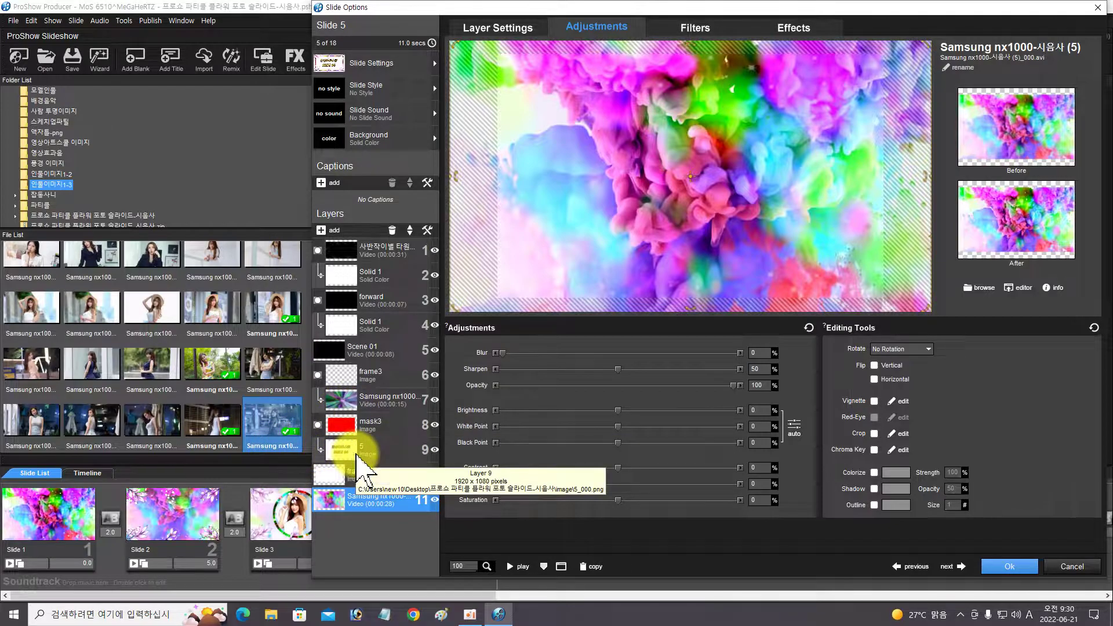
left_click_drag(164, 311, 348, 455)
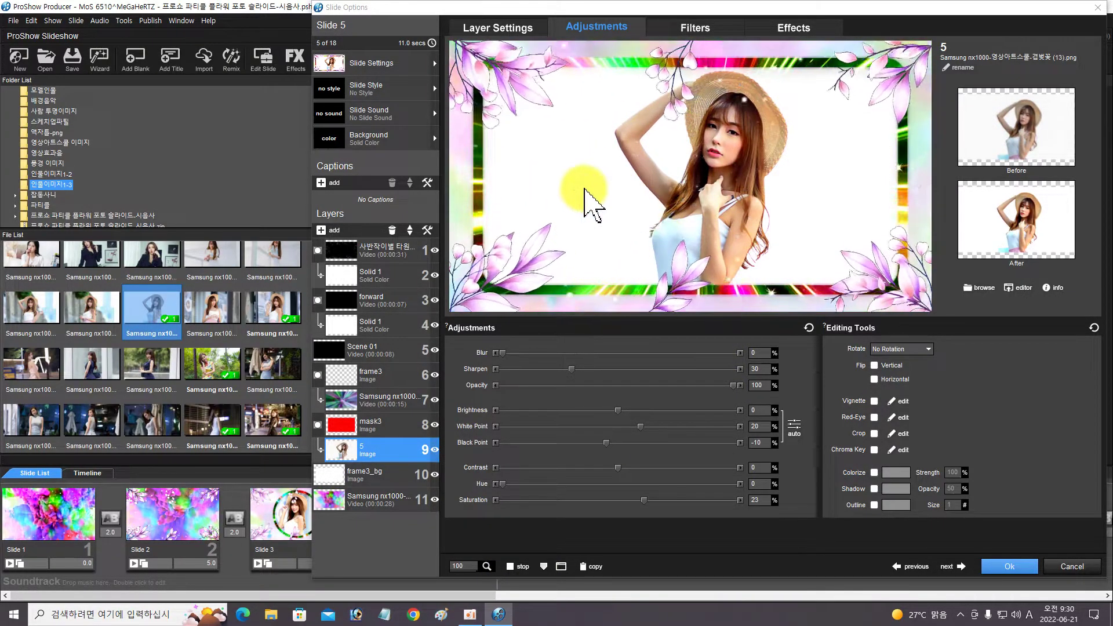
Step: Swap slide 5's image layer 5 for Samsung nx1000-영상아트스쿨-겹벚꽃 (20).png and preview the slide
left_click_drag(268, 363, 345, 456)
left_click(511, 566)
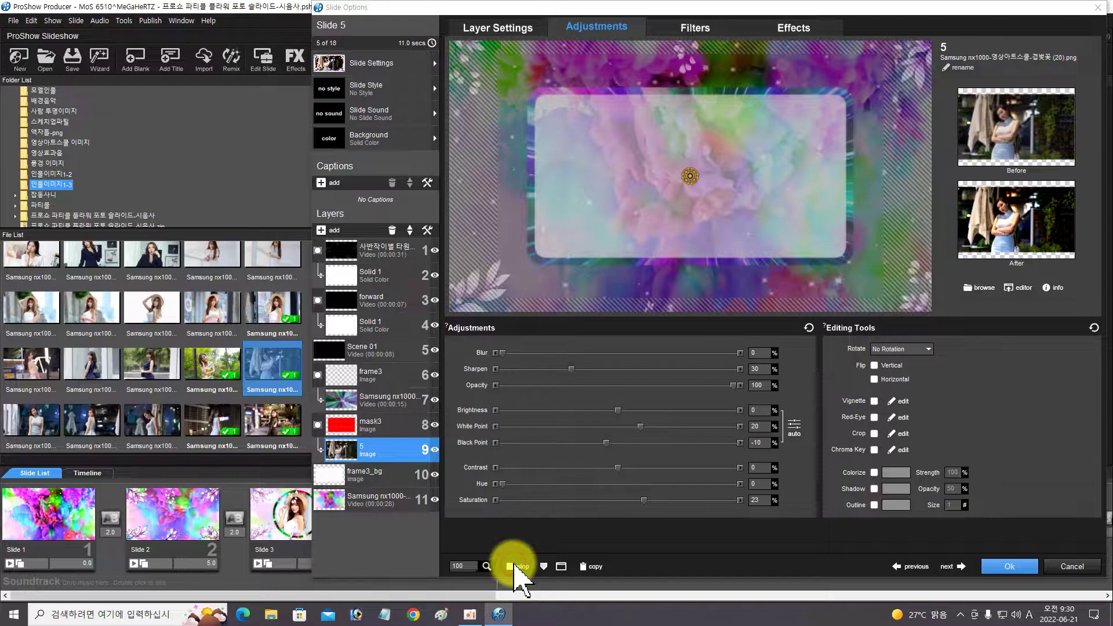
left_click(514, 566)
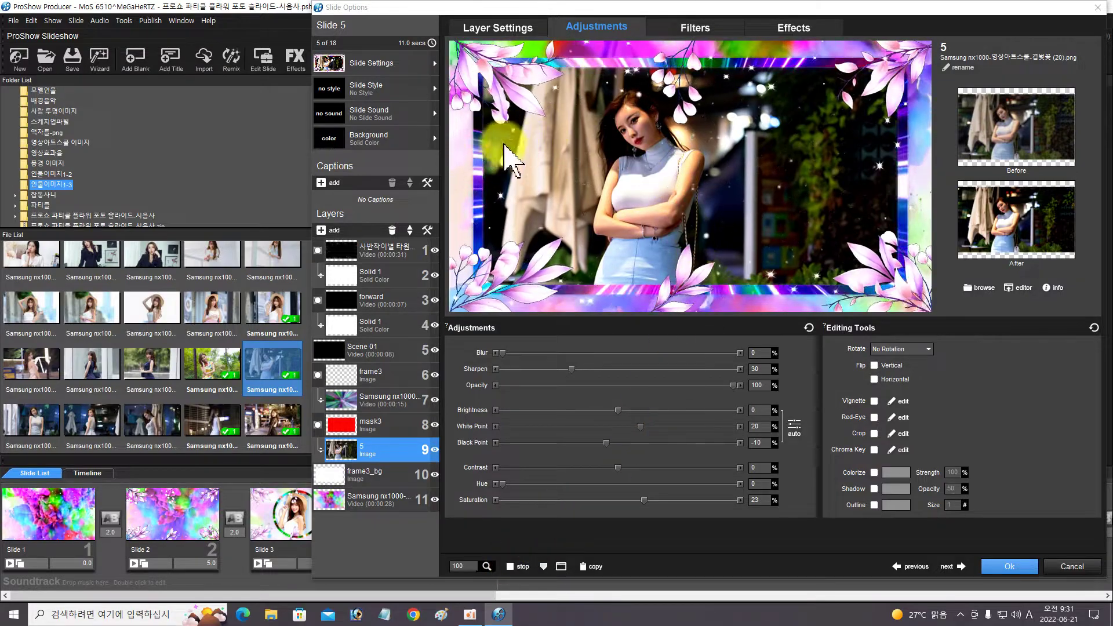
Step: Replace slide 6's image layer 6 with Samsung nx1000-영상아트스쿨-겹벚꽃 (30).png and preview the slide
left_click(961, 567)
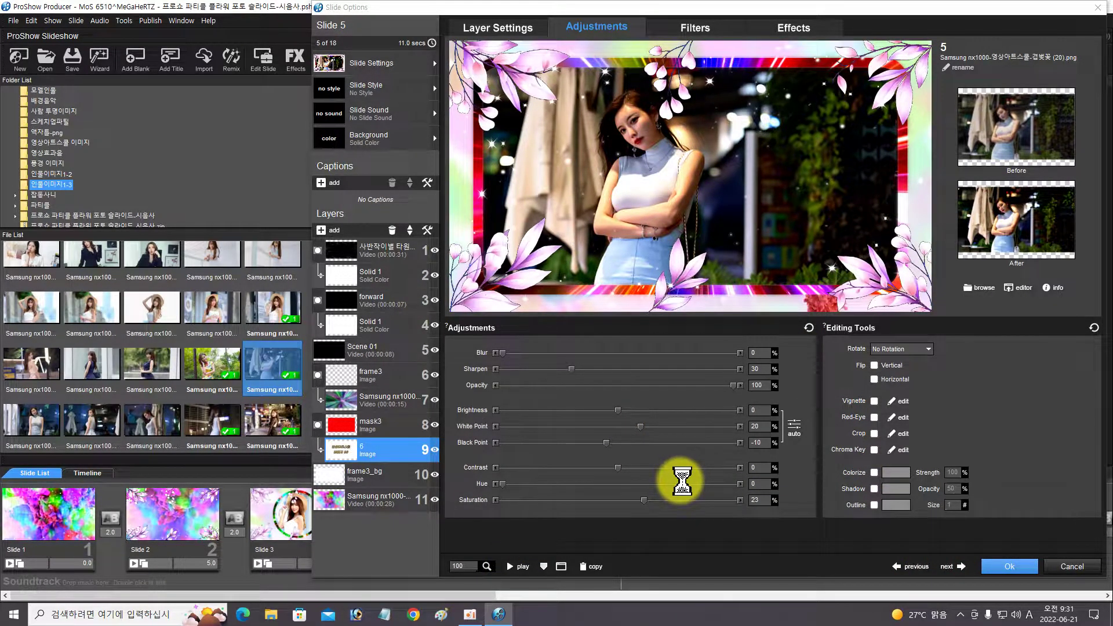
left_click_drag(436, 8, 446, 7)
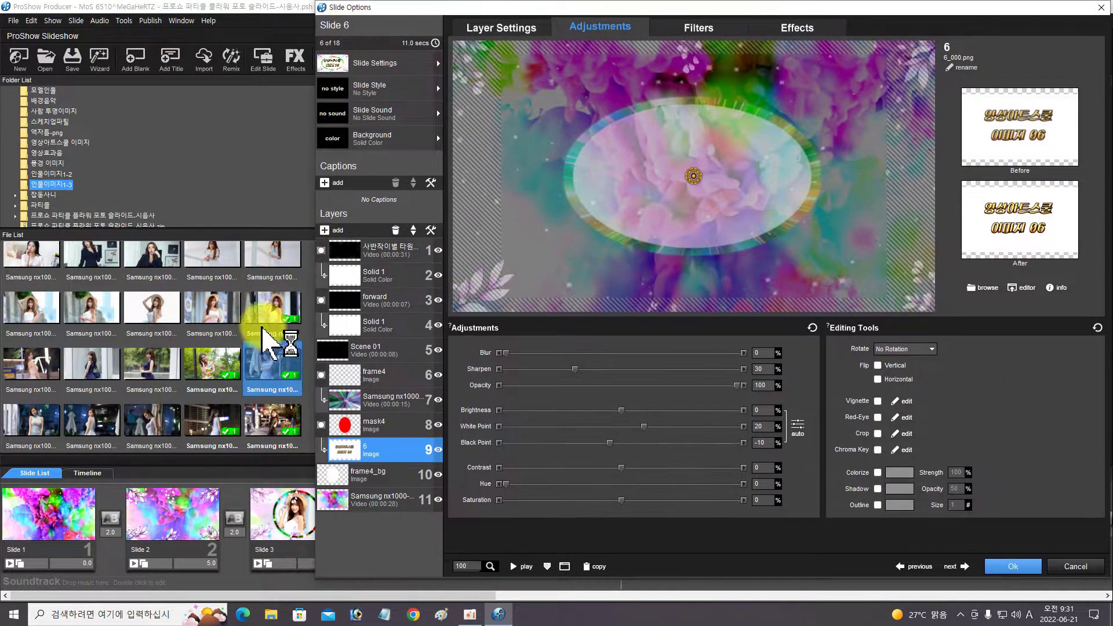
left_click_drag(292, 382, 154, 385)
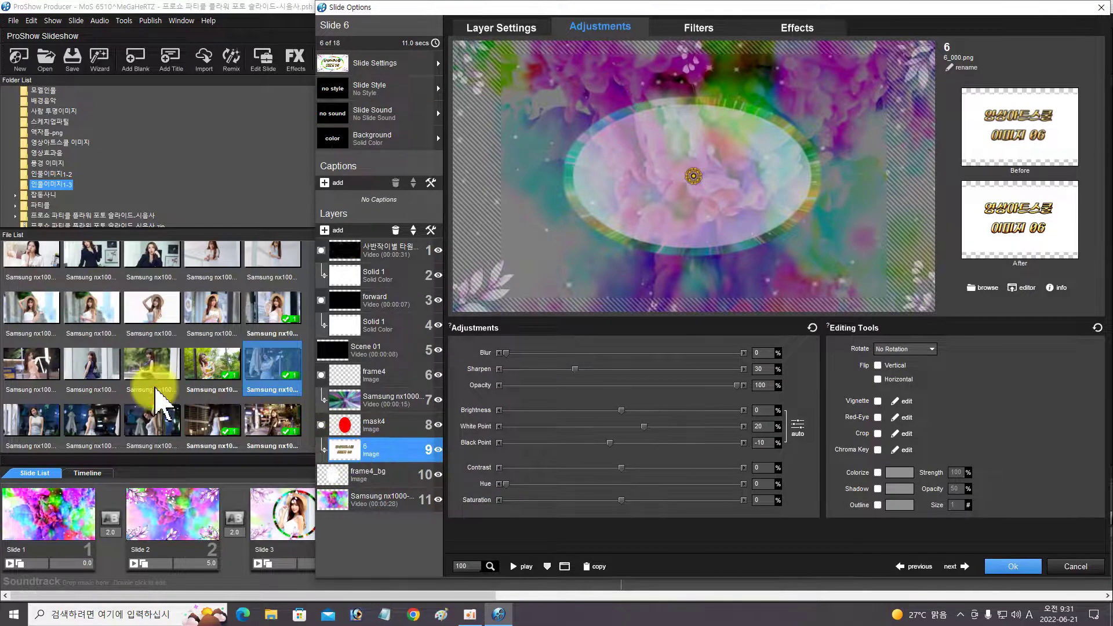
scroll(154, 385, "down", 2)
left_click_drag(260, 360, 351, 464)
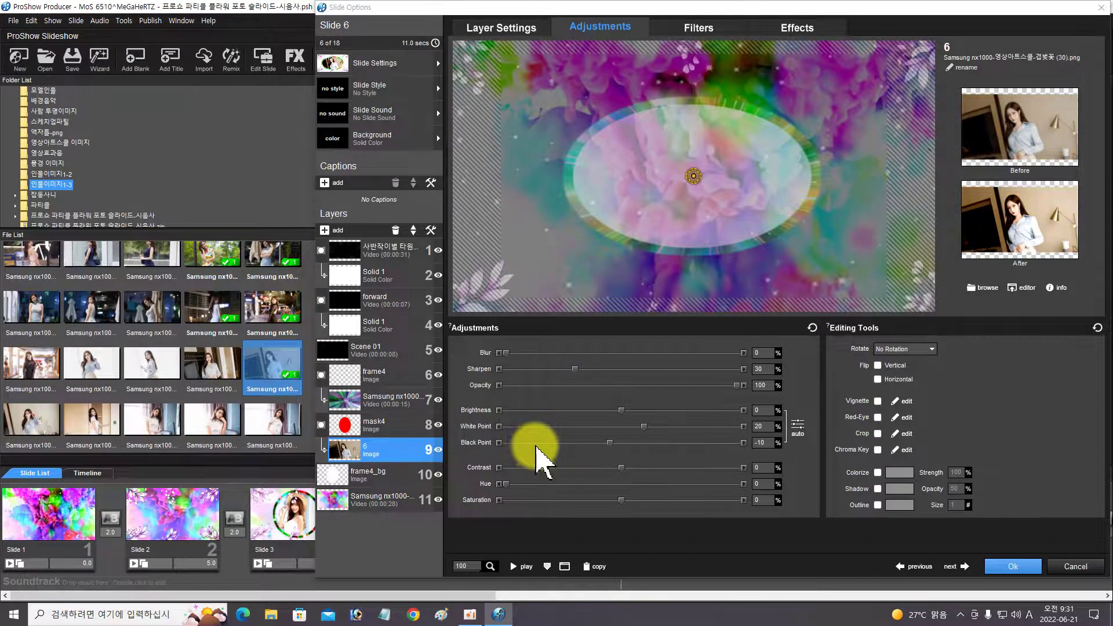
left_click(514, 562)
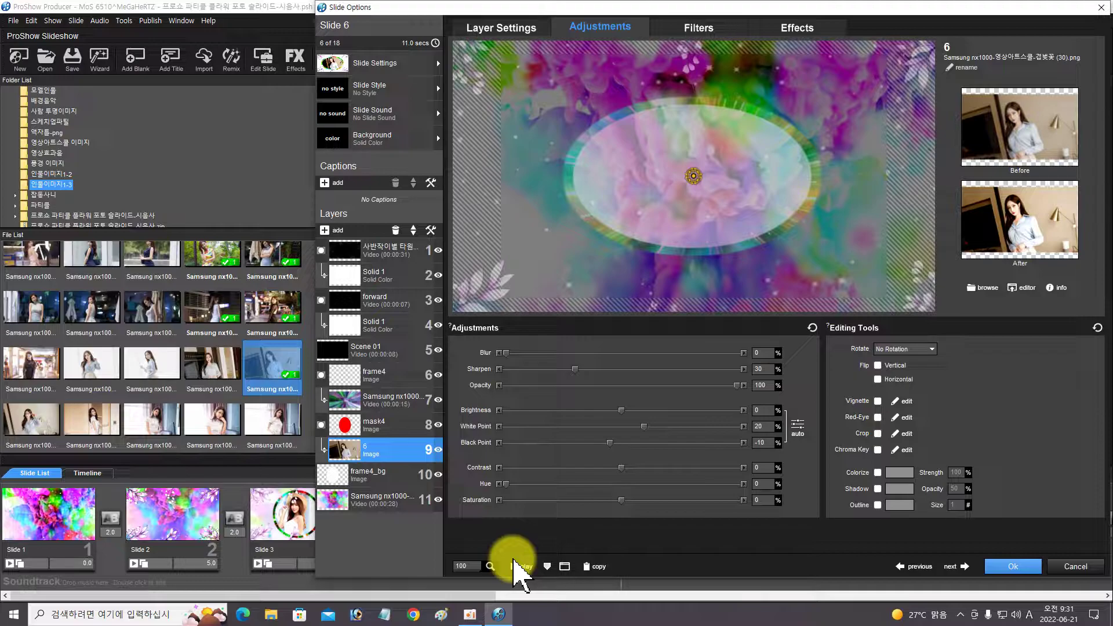
Step: Replace slide 7's image layers 7 and 8 with Samsung nx1000-영상아트스쿨-겹벚꽃 (23).png and (40).png
left_click(958, 567)
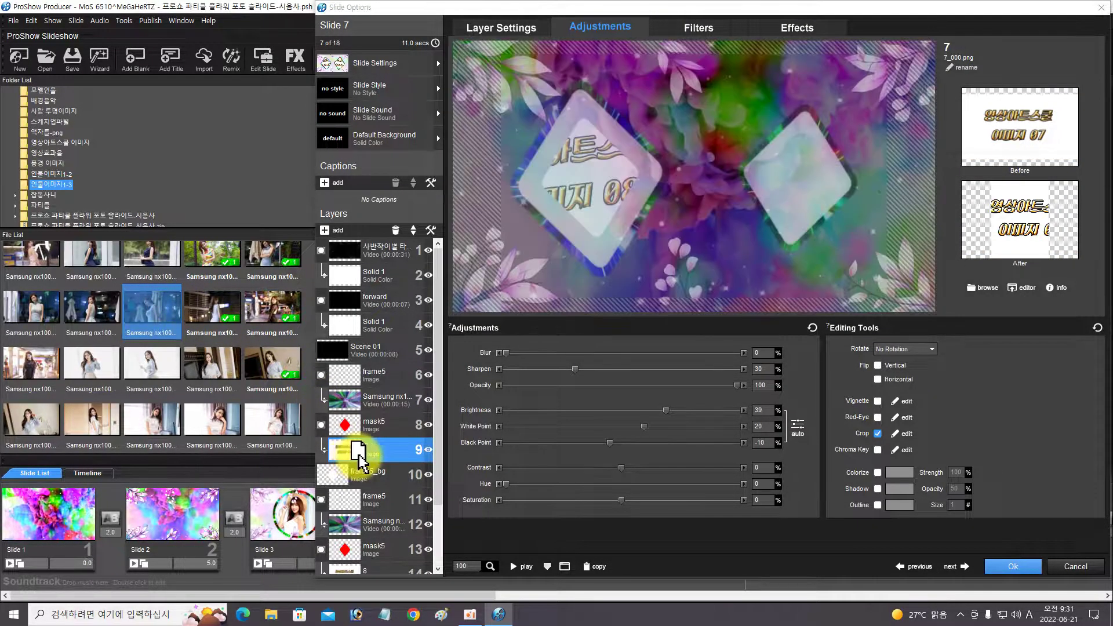
left_click_drag(374, 452, 374, 452)
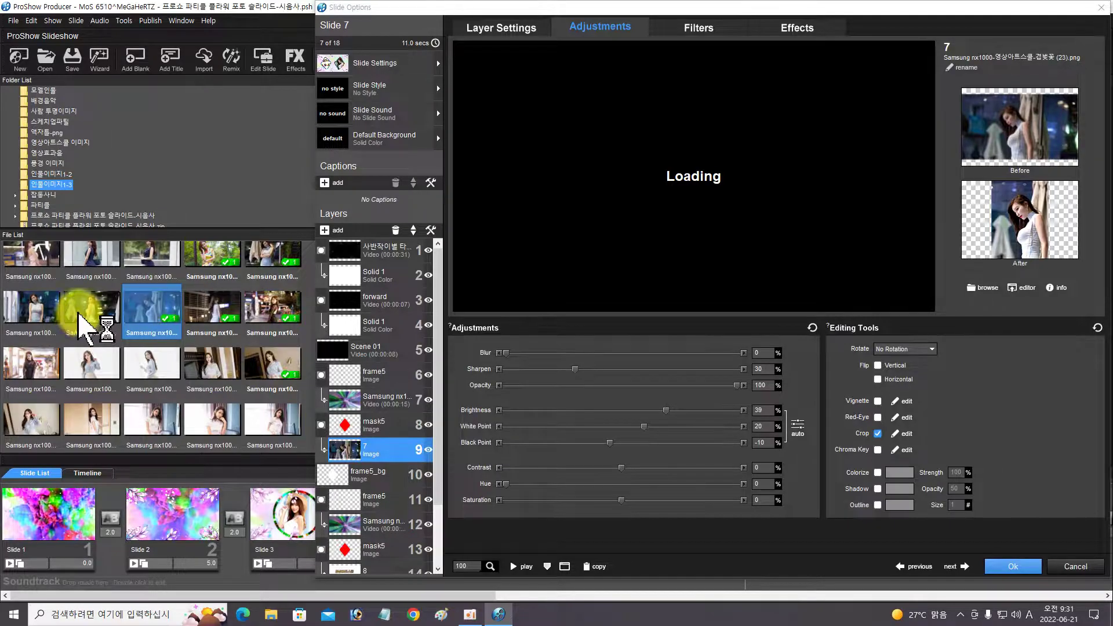
scroll(225, 412, "down", 2)
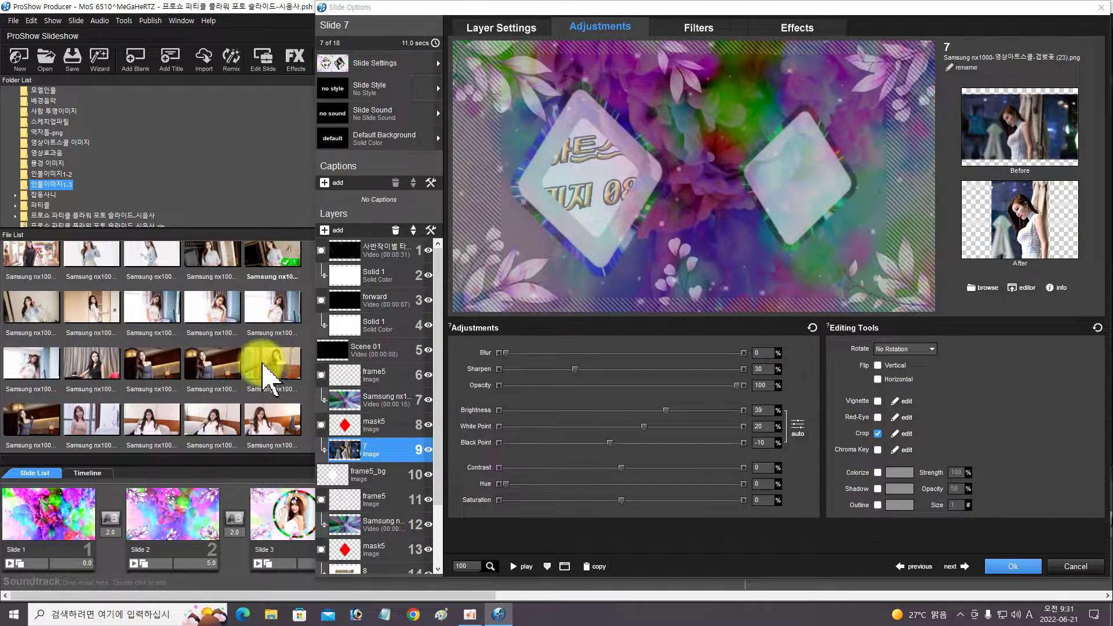
left_click_drag(267, 366, 358, 506)
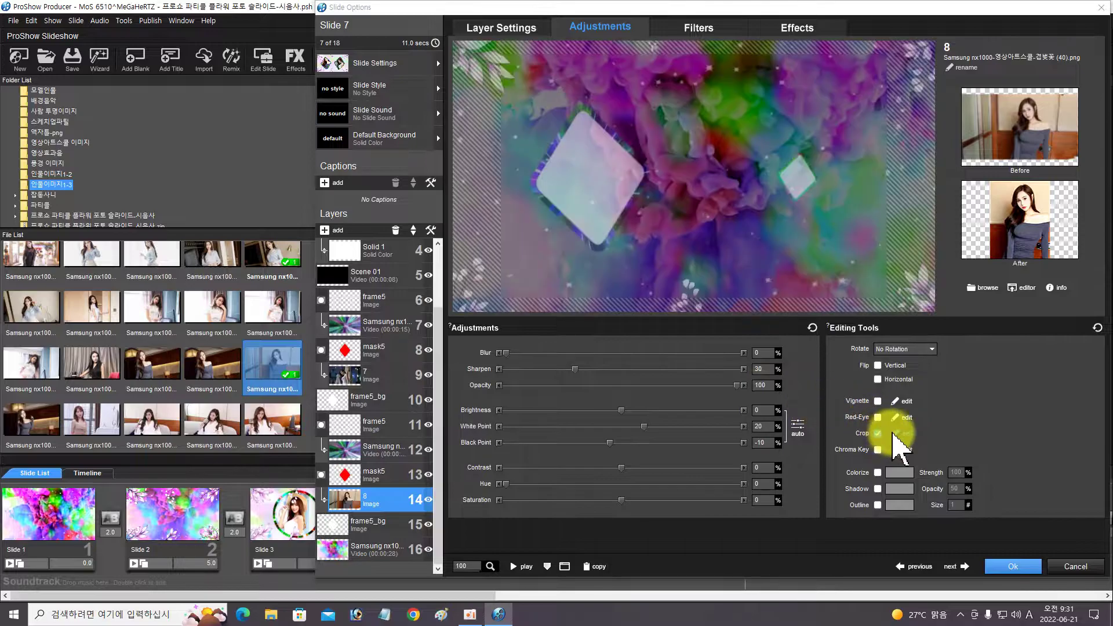
Step: Shift the 537 x 695 px crop area of slide 7's image layer 8 right to span about 441 to 978 px
left_click(902, 434)
left_click_drag(591, 324, 602, 326)
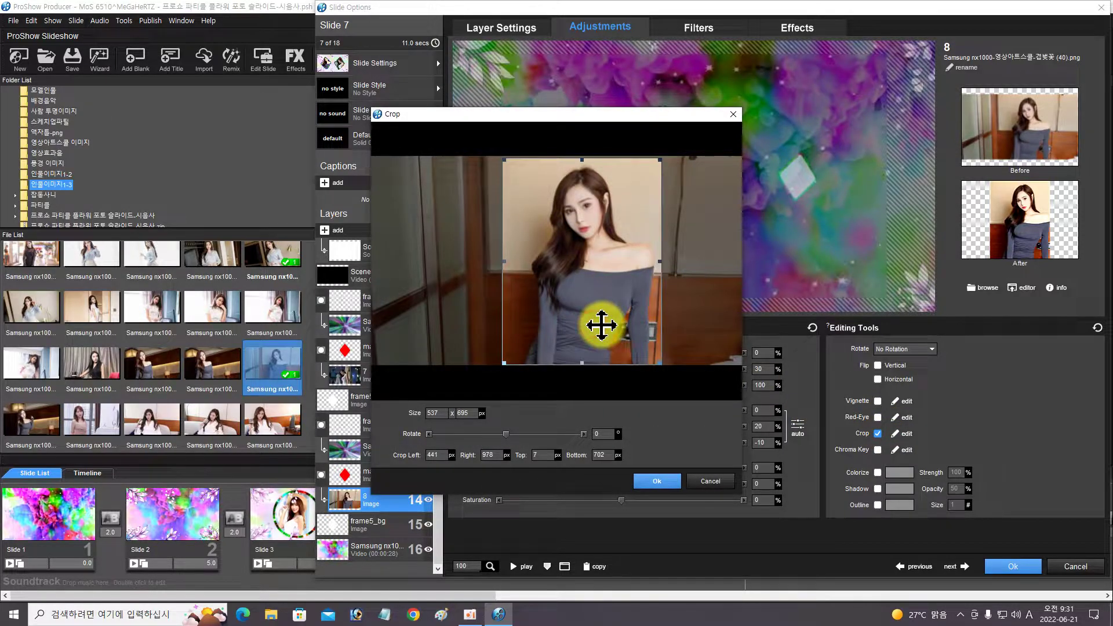
left_click(655, 481)
Step: Shift the 514 x 702 px crop area of slide 7's image layer 7 right to span about 320 to 834 px
left_click(388, 375)
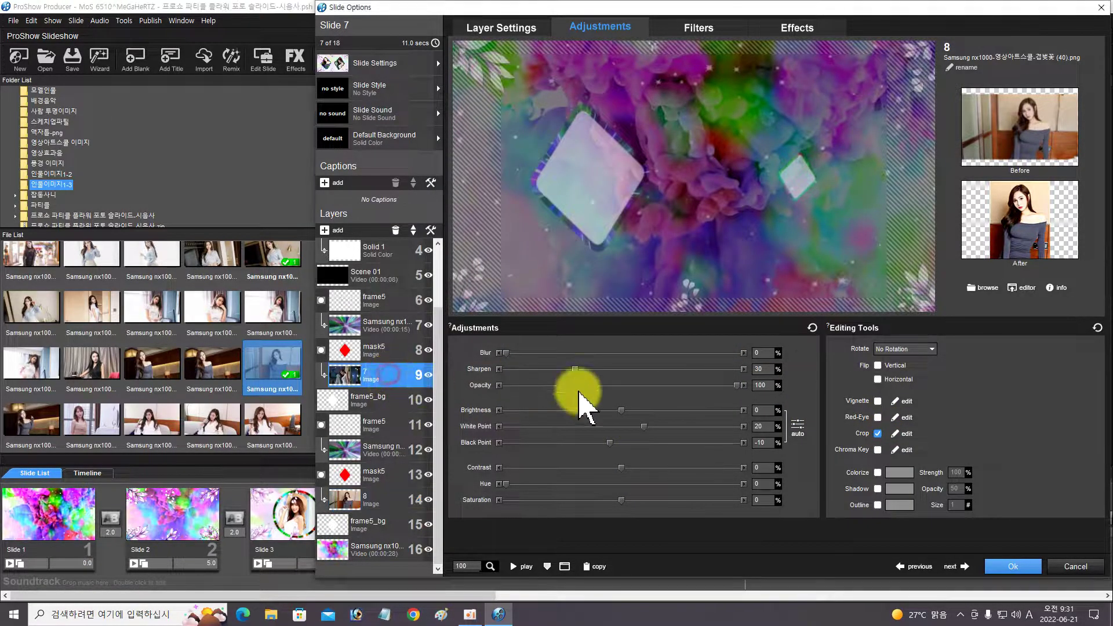
left_click(903, 434)
left_click_drag(566, 322, 587, 330)
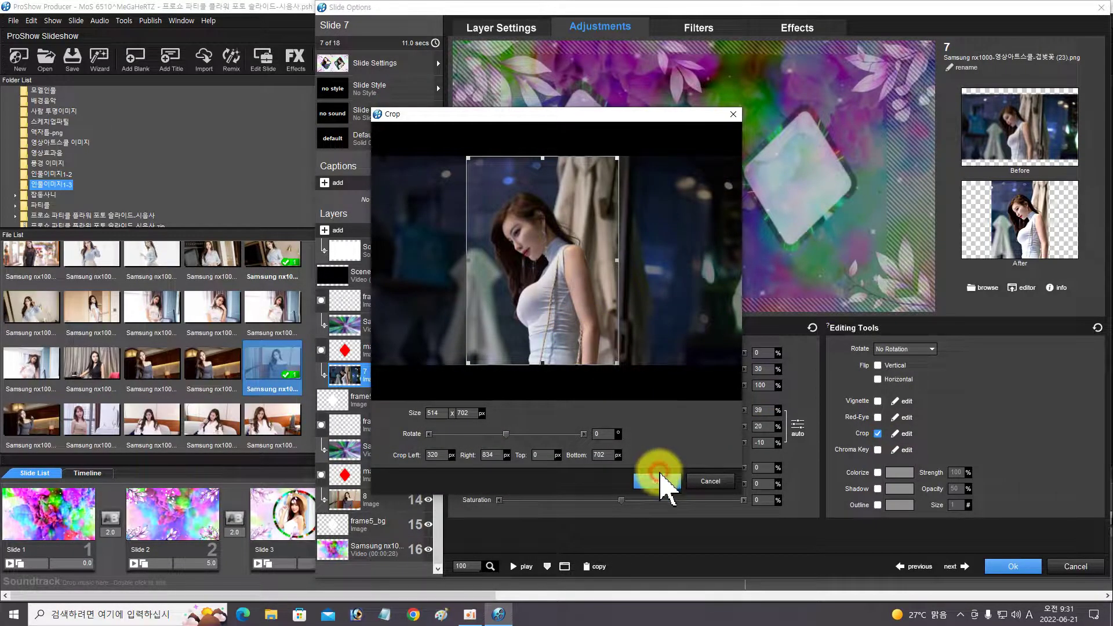
left_click(657, 481)
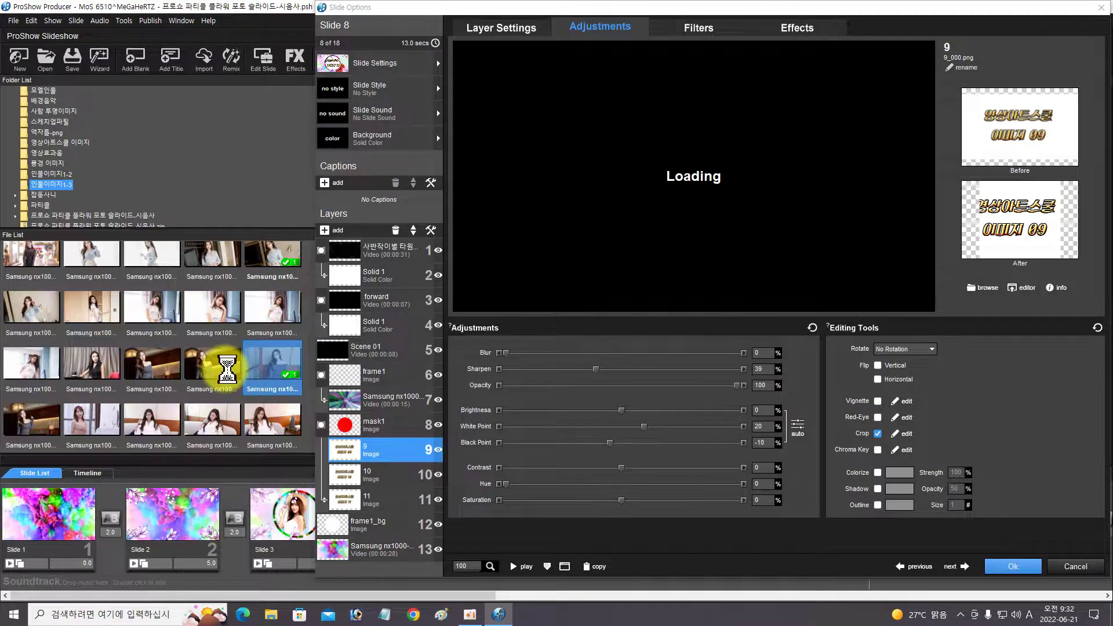
Step: Replace slide 8's image layers 9, 10 and 11 with Samsung nx1000-영상아트스쿨-겹벚꽃 (48).png, 무제-1 복사.png and Samsung nx1000-영상아트스쿨-겹벚꽃.png
scroll(227, 369, "down", 2)
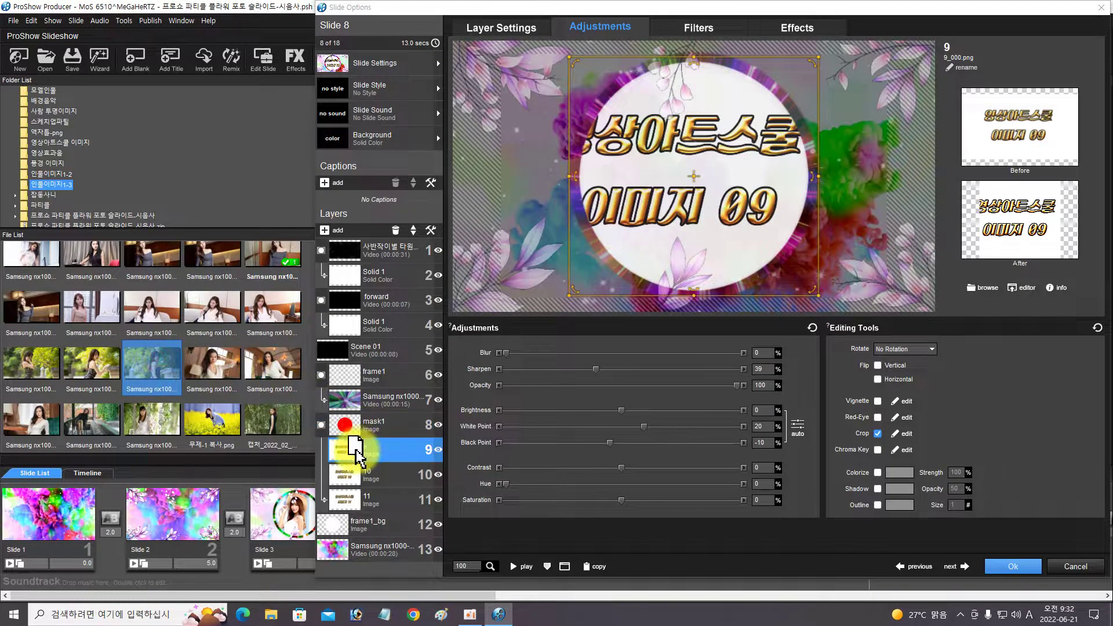
left_click_drag(355, 453, 342, 429)
left_click_drag(209, 423, 349, 464)
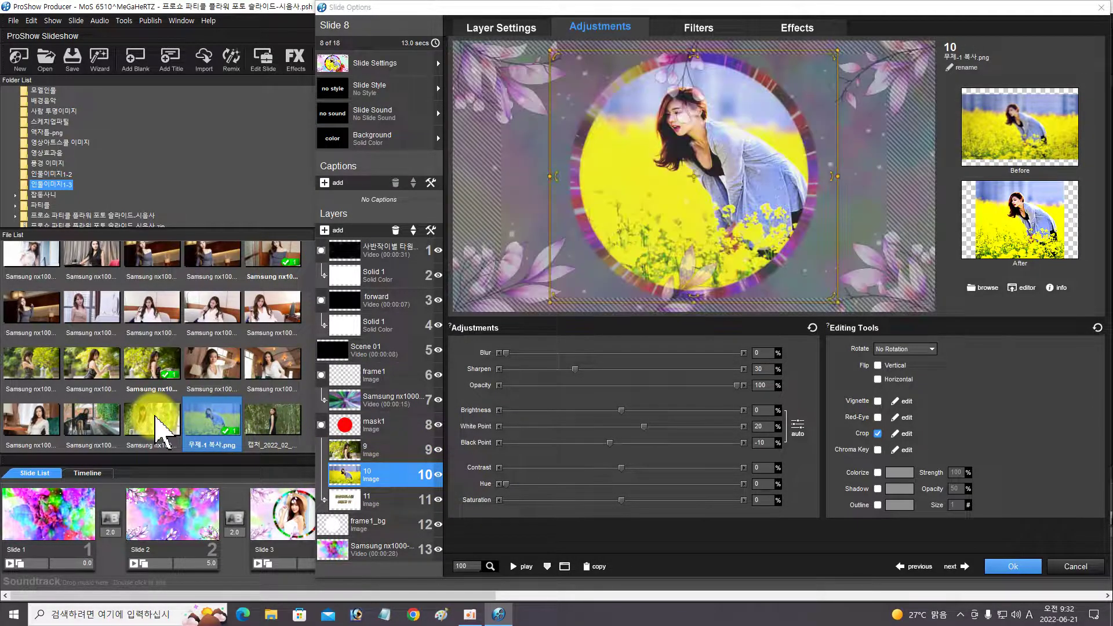
left_click_drag(94, 418, 342, 498)
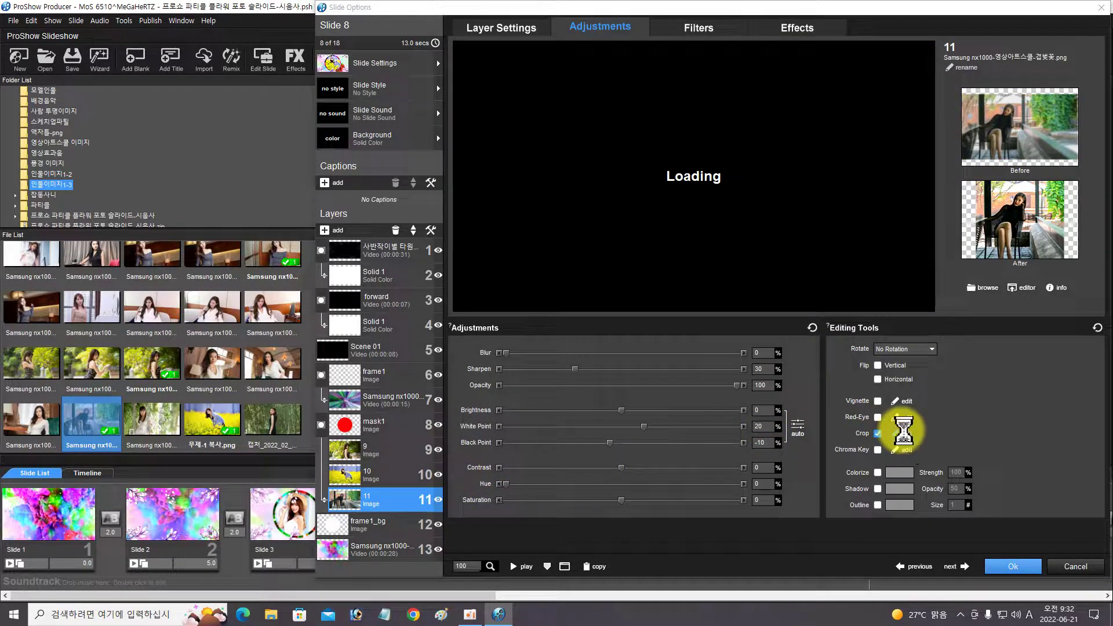
Step: Shift the 795 x 701 px crop area of slide 8's image layer 11 left to span about 15 to 810 px
left_click(904, 434)
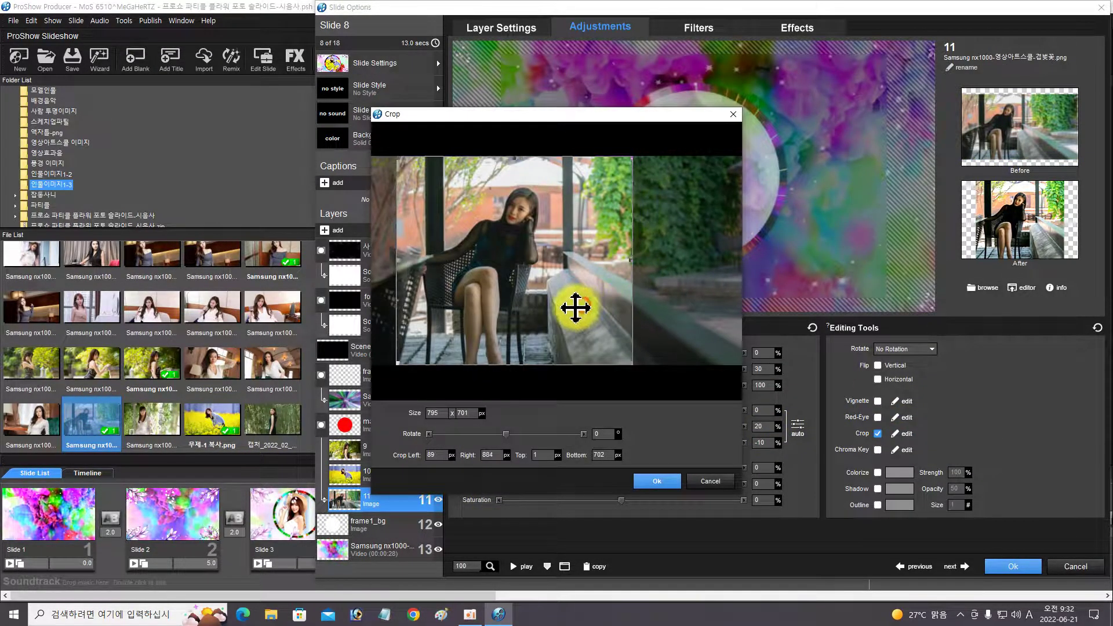
left_click_drag(576, 308, 555, 310)
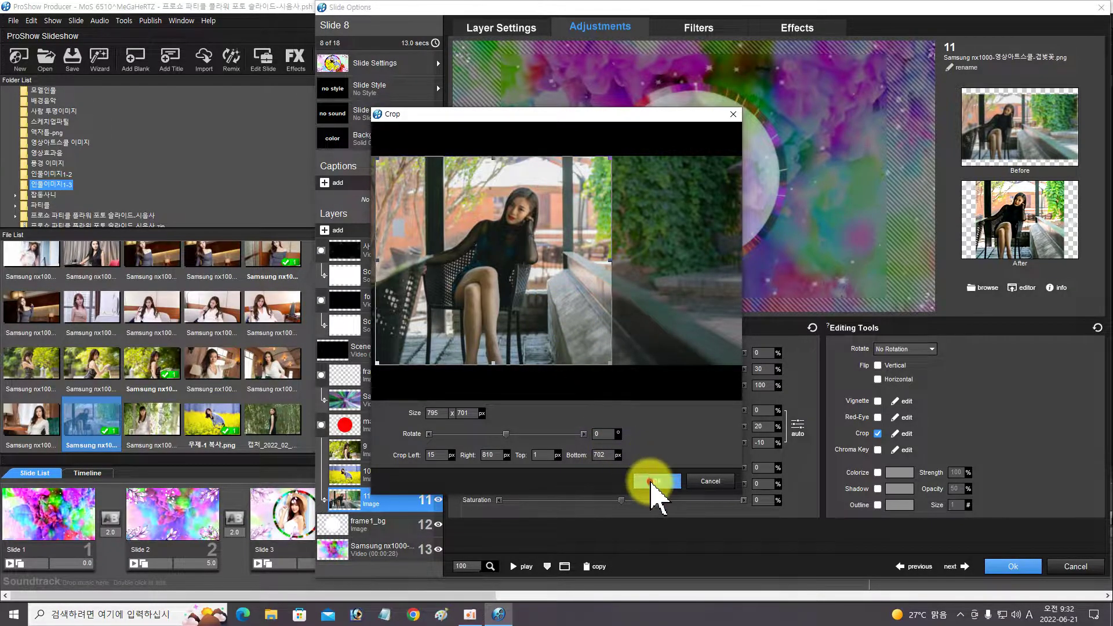
left_click(654, 482)
Step: Shift the 1230 x 1078 px crop area of slide 8's image layer 10 right to span about 387 to 1617 px
left_click(398, 473)
left_click(904, 434)
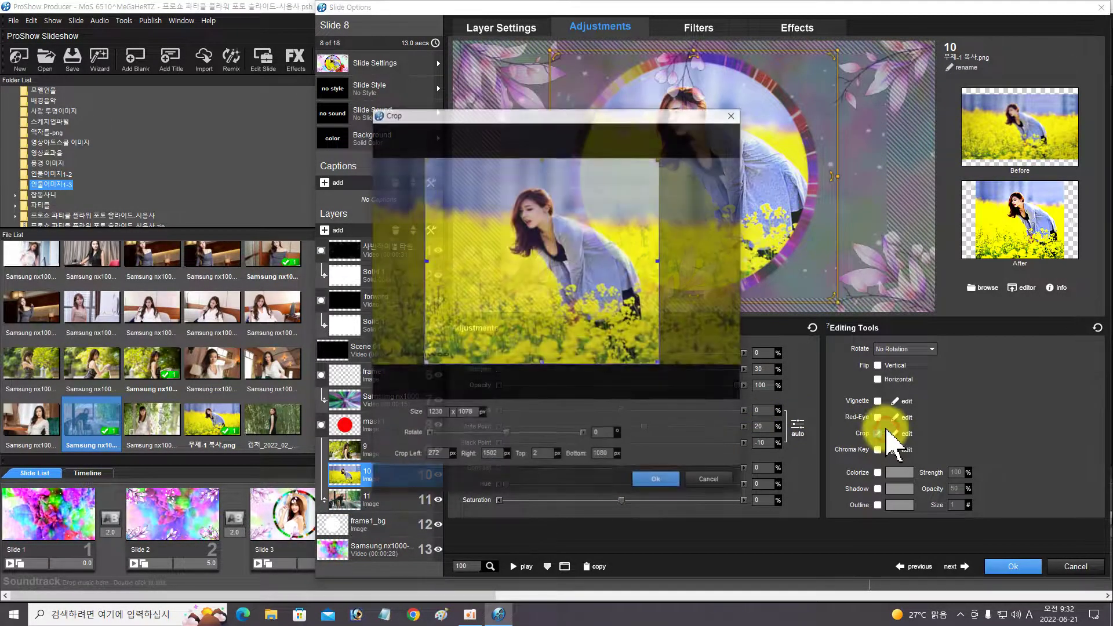
left_click_drag(512, 350, 536, 352)
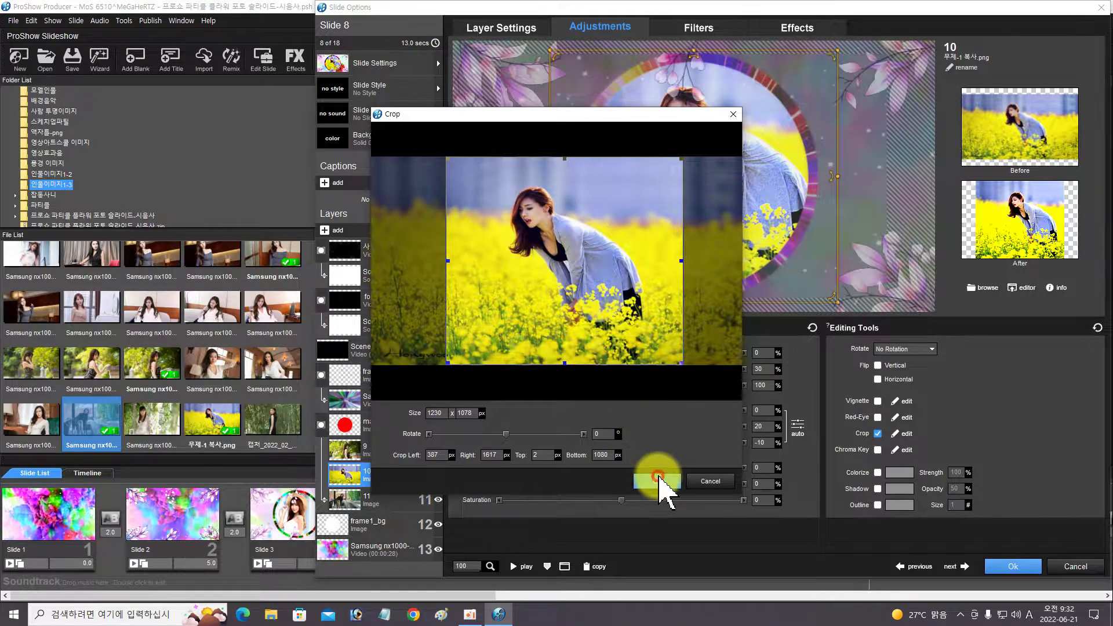
left_click(658, 480)
Step: Shift the 731 x 702 px crop area of slide 8's image layer 9 right to about 346 to 1077 px, and preview the slide
left_click(397, 454)
left_click(903, 433)
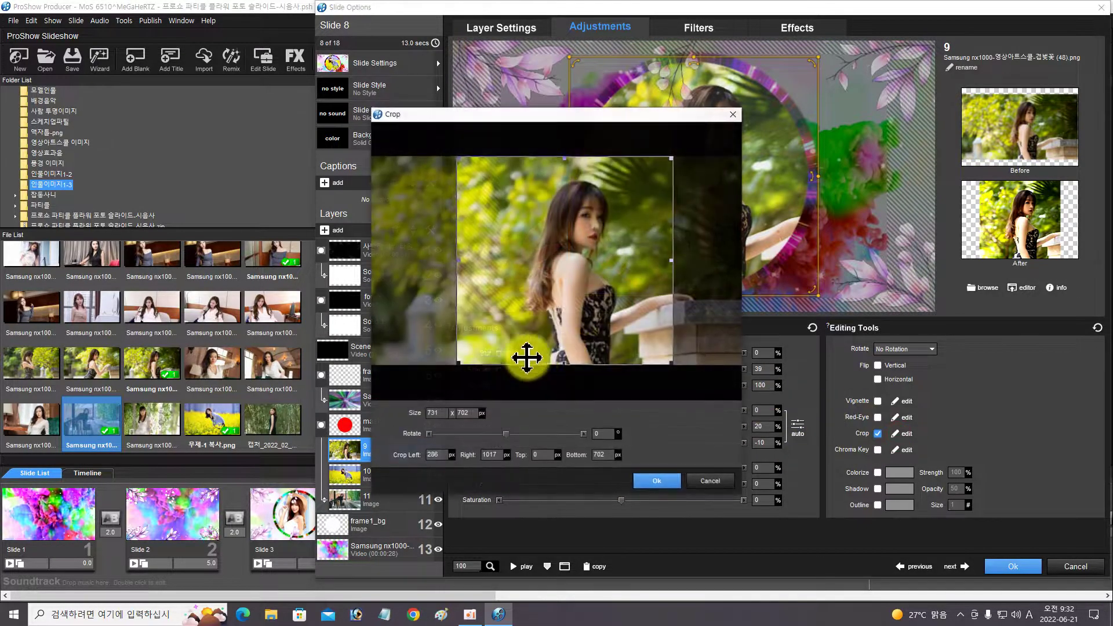
left_click_drag(512, 343, 528, 343)
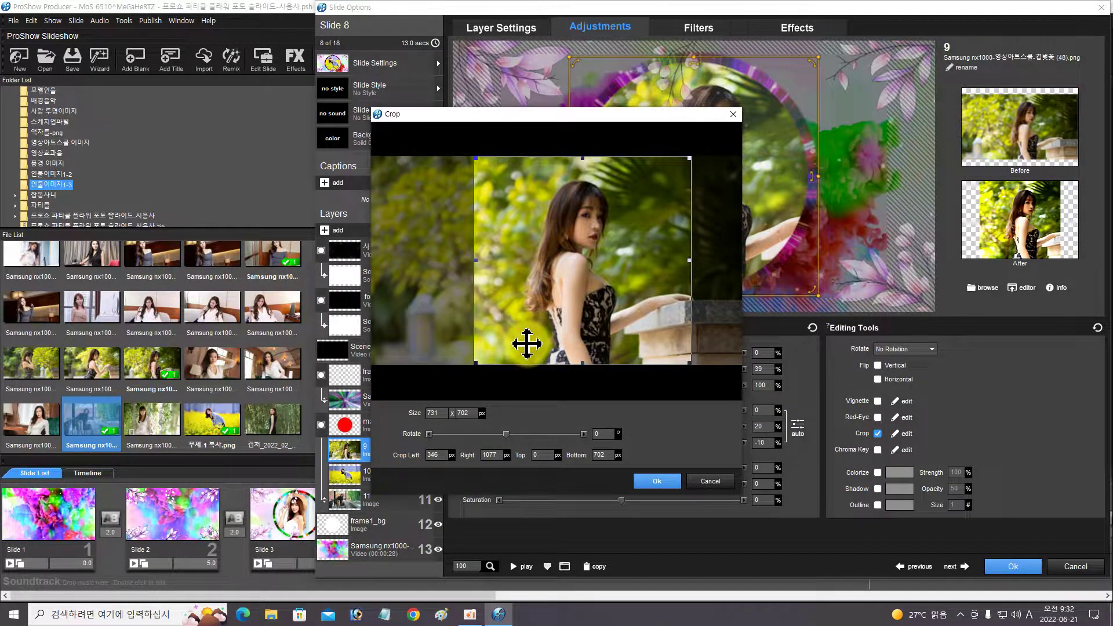
left_click(646, 476)
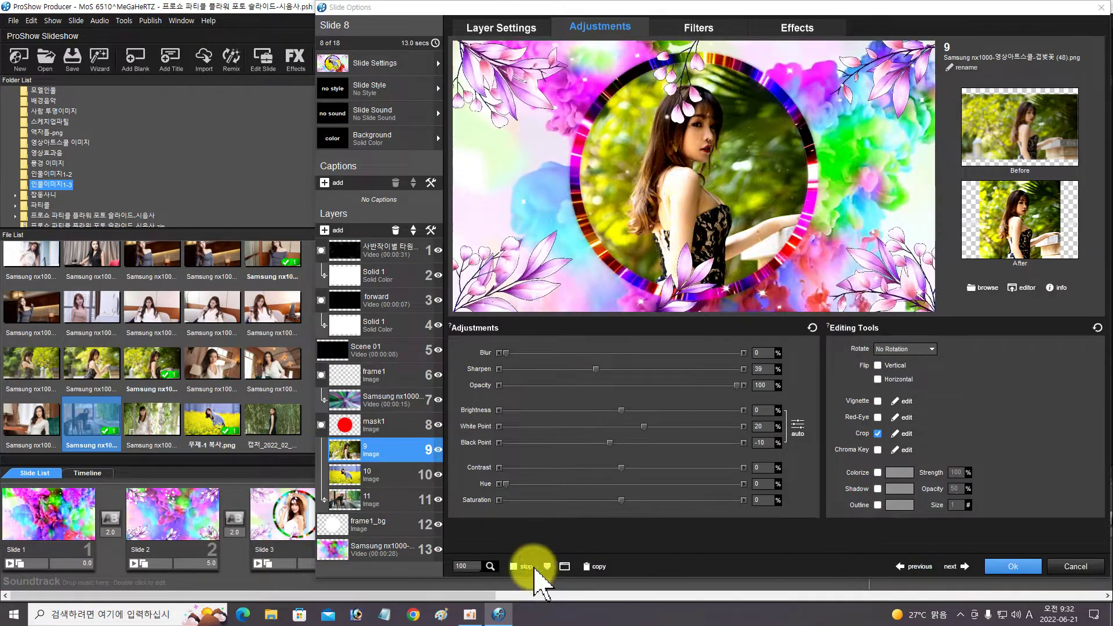
left_click(516, 567)
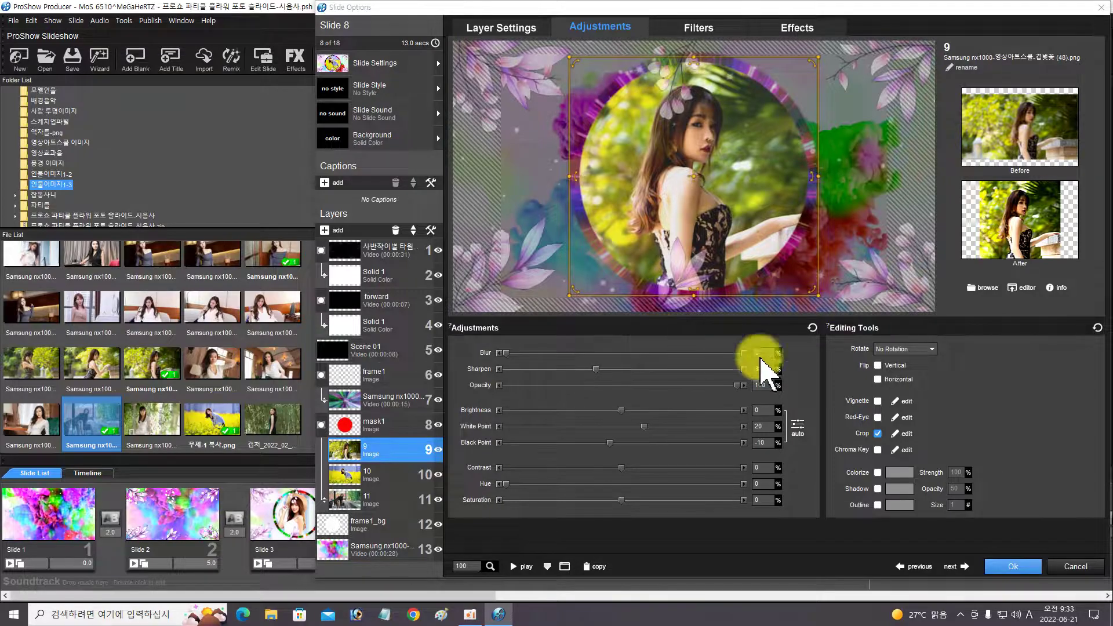
Step: Replace slide 9's image layers 9 and 10 with 캡처_2022_02_13_20_15_42_850.png and 캡처_2022_02_13_20_16_10_903.png
left_click(964, 566)
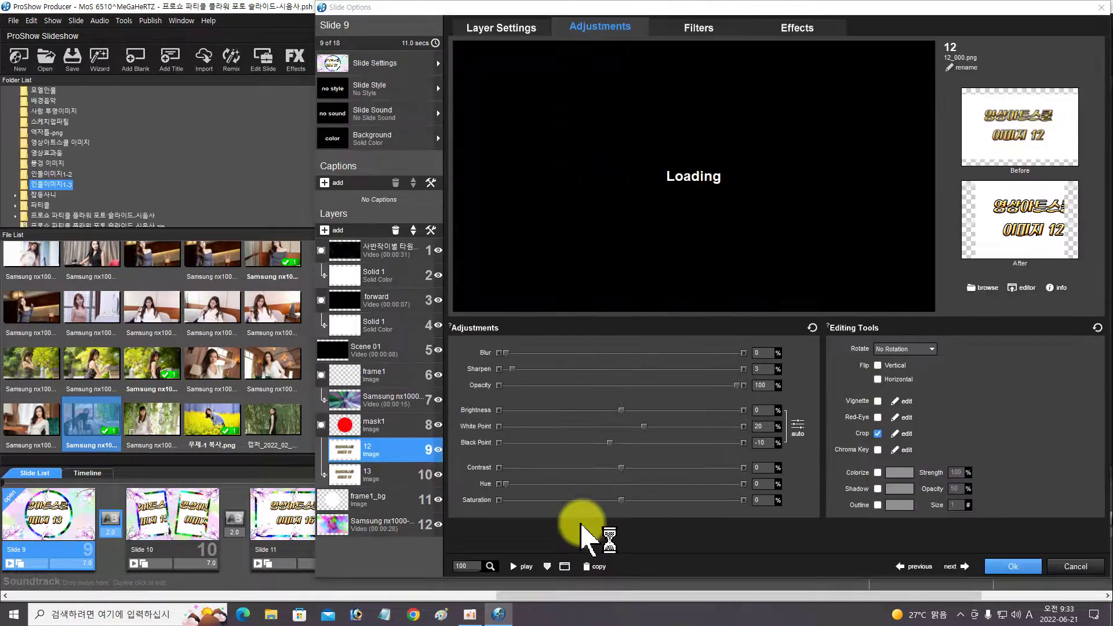
mouse_move(401, 11)
left_mouse_down()
mouse_move(458, 8)
mouse_move(396, 1)
mouse_move(397, 11)
left_mouse_up()
scroll(262, 394, "down", 2)
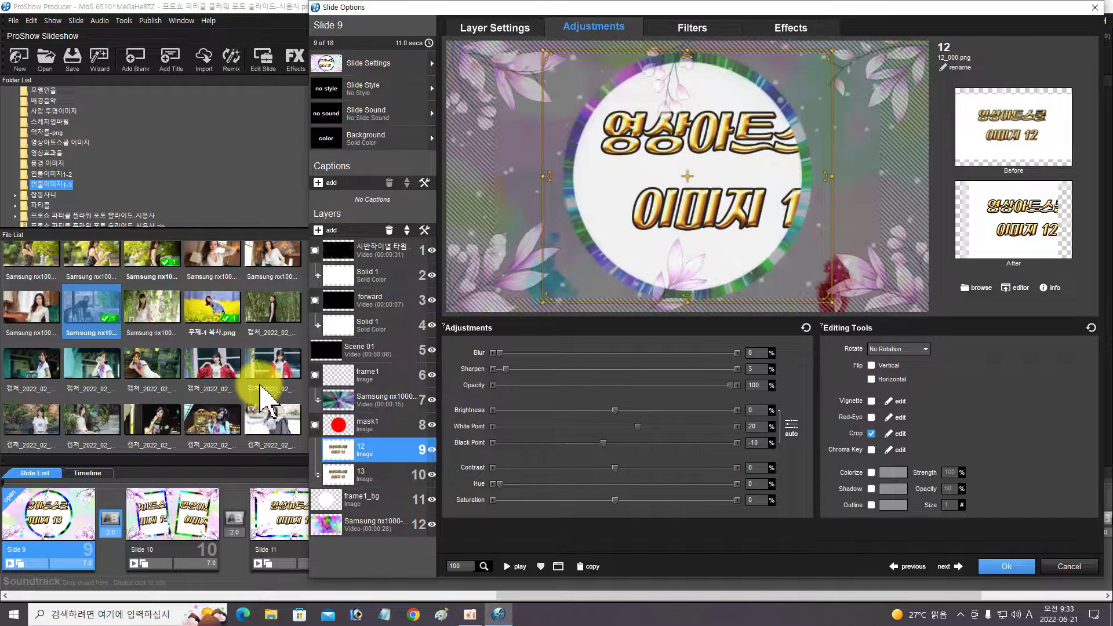
scroll(261, 392, "down", 1)
scroll(227, 379, "down", 1)
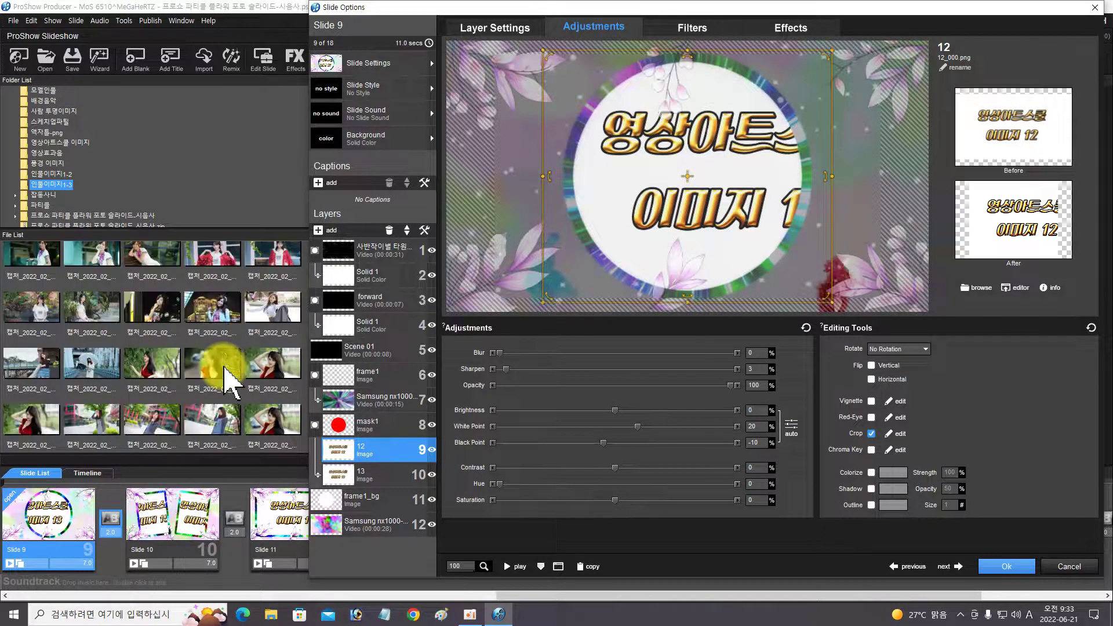
left_click_drag(260, 377, 332, 451)
left_click_drag(257, 422, 341, 471)
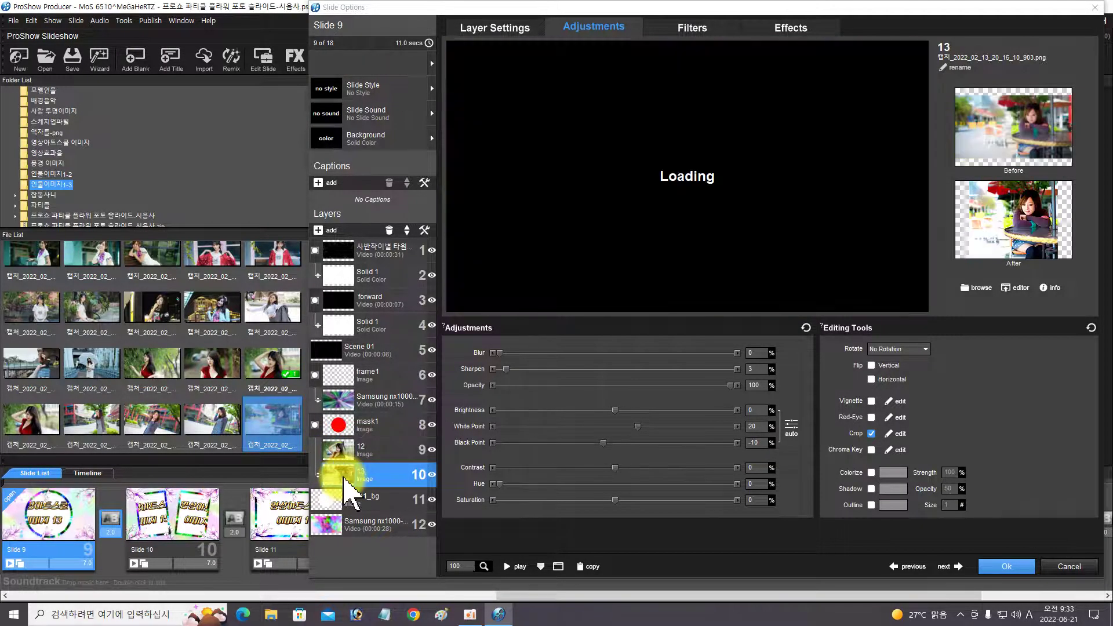
Step: Shift the 759 x 664 px crop area of slide 9's image layer 10 right around the seated woman
left_click(897, 434)
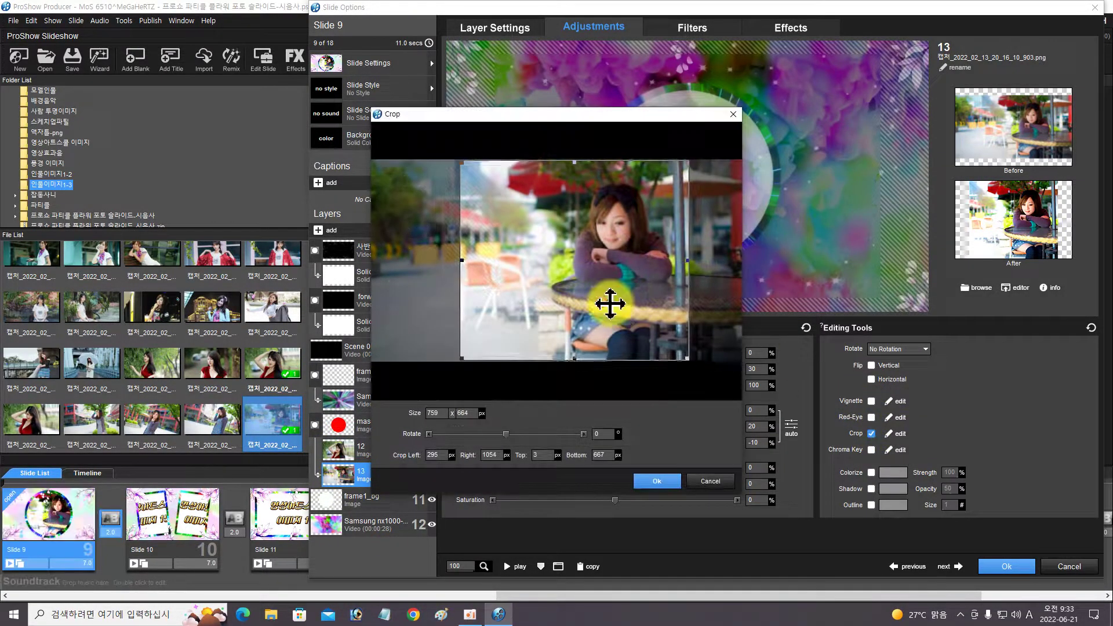
left_click_drag(606, 303, 651, 304)
left_click(657, 481)
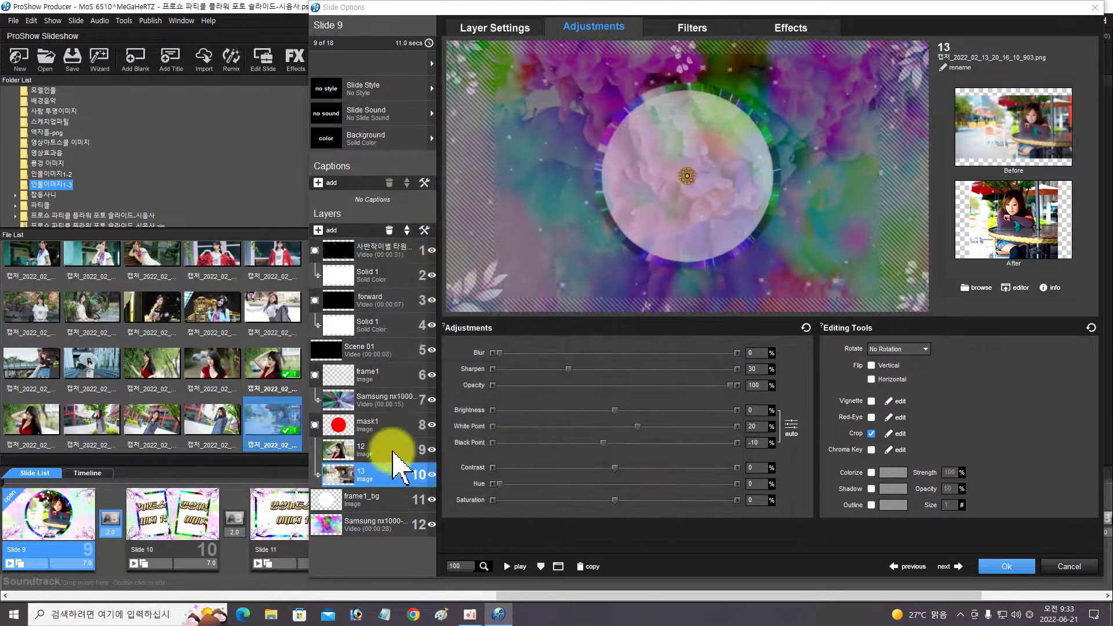
Step: Shift the crop area of slide 9's image layer 9 slightly left to frame the woman in the red dress
left_click(395, 453)
left_click(897, 434)
left_click_drag(624, 345, 609, 367)
left_click(656, 482)
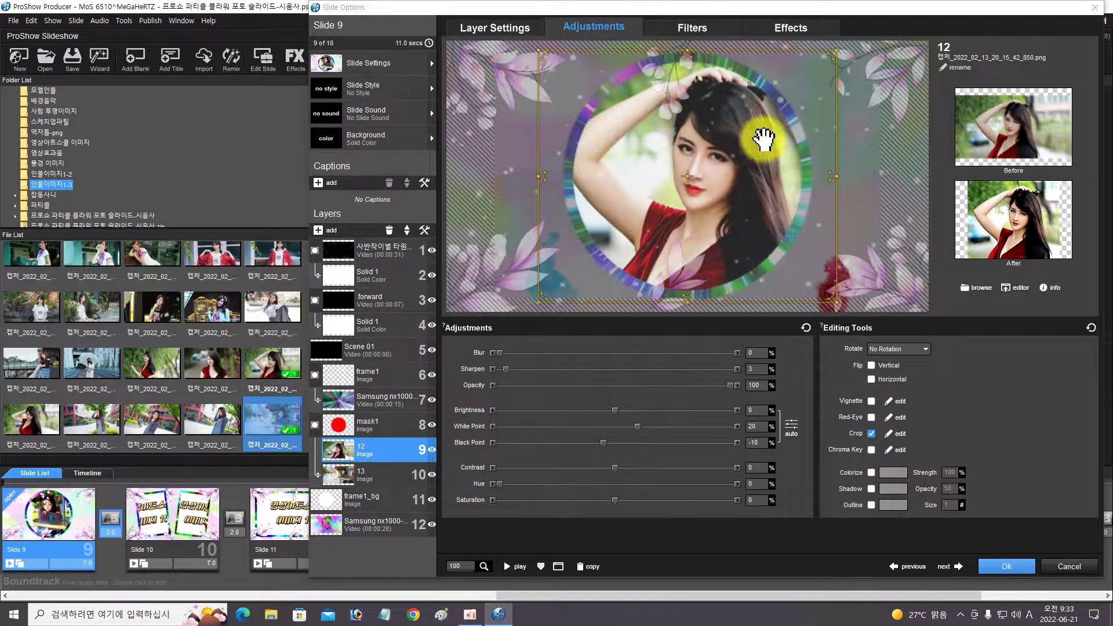
Step: Replace slide 10's image layers 9 and 14 with 캡처_2022_02_13_20_17_51_703.png and 캡처_2022_02_13_20_18_24_297.png
left_click(957, 568)
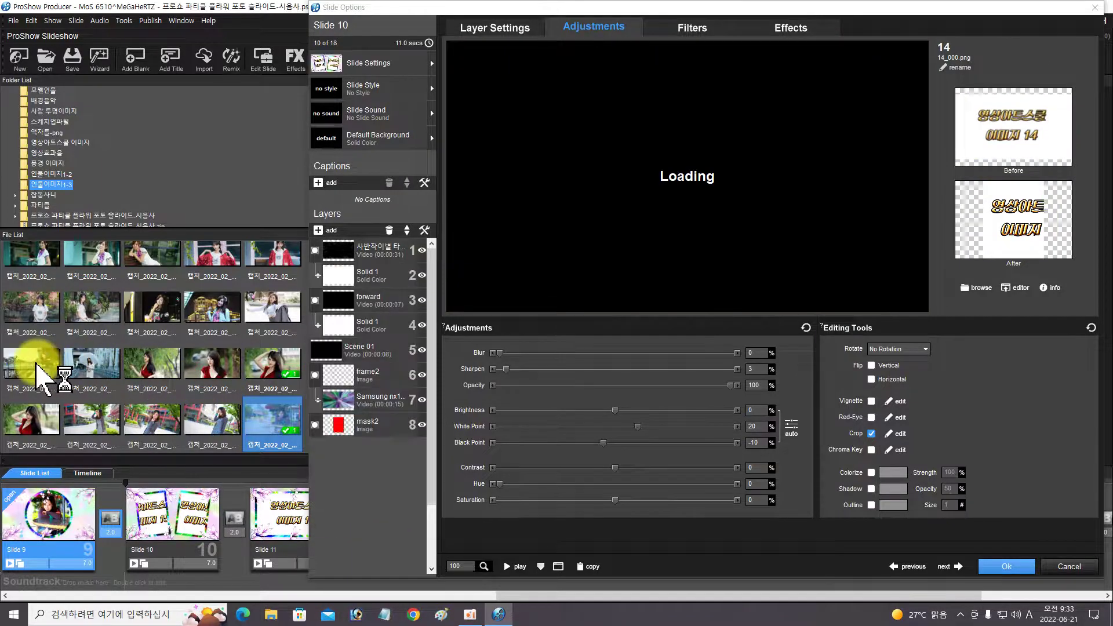
scroll(192, 391, "down", 1)
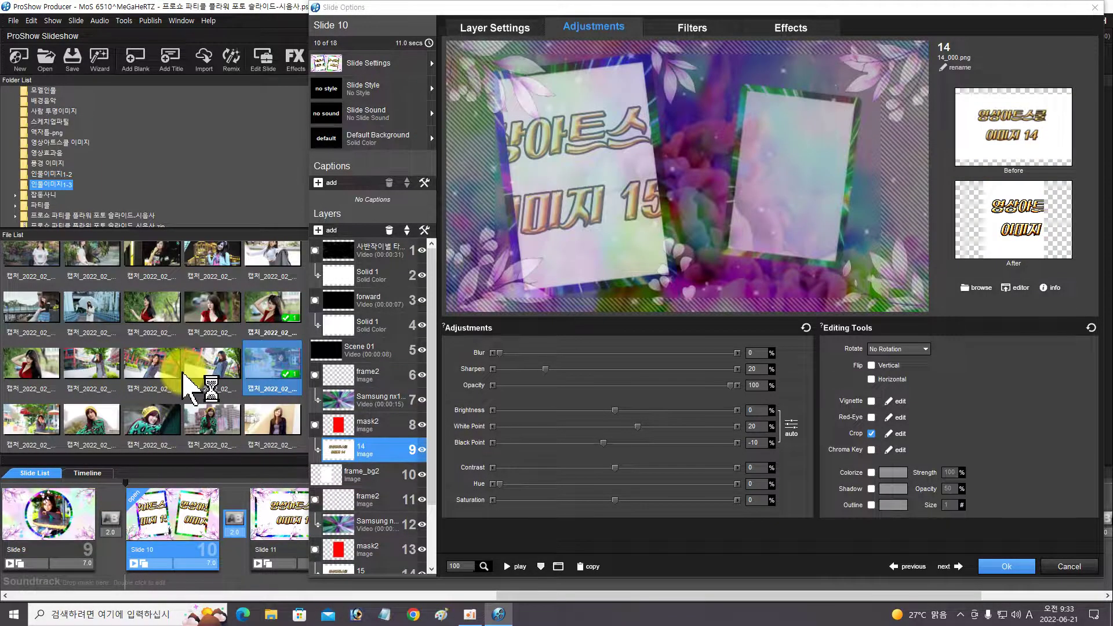
scroll(185, 374, "down", 1)
left_click_drag(272, 371, 347, 460)
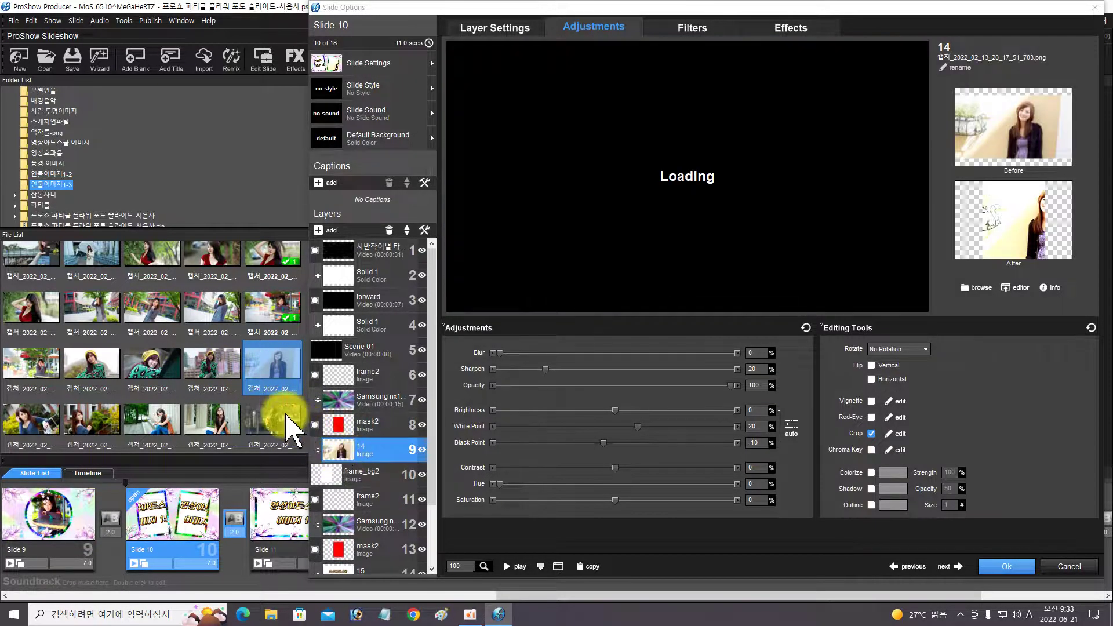
left_click_drag(93, 418, 360, 499)
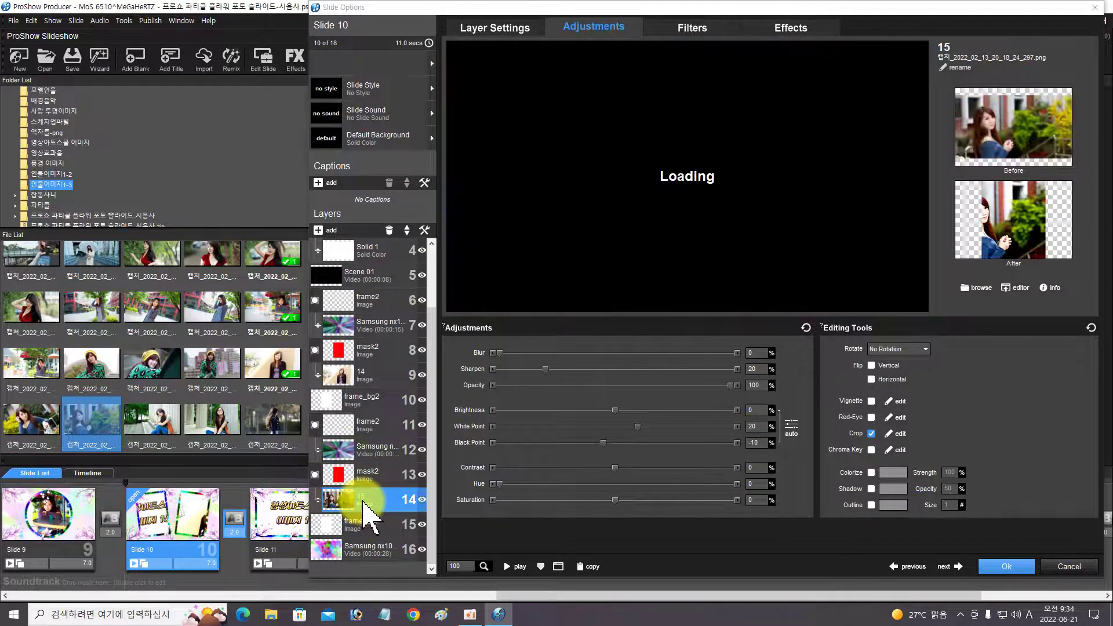
Step: Shift the 548 x 668 px crop area of slide 10's image layer 14 left to span about 93 to 641 px
left_click(896, 434)
left_click_drag(599, 305, 500, 316)
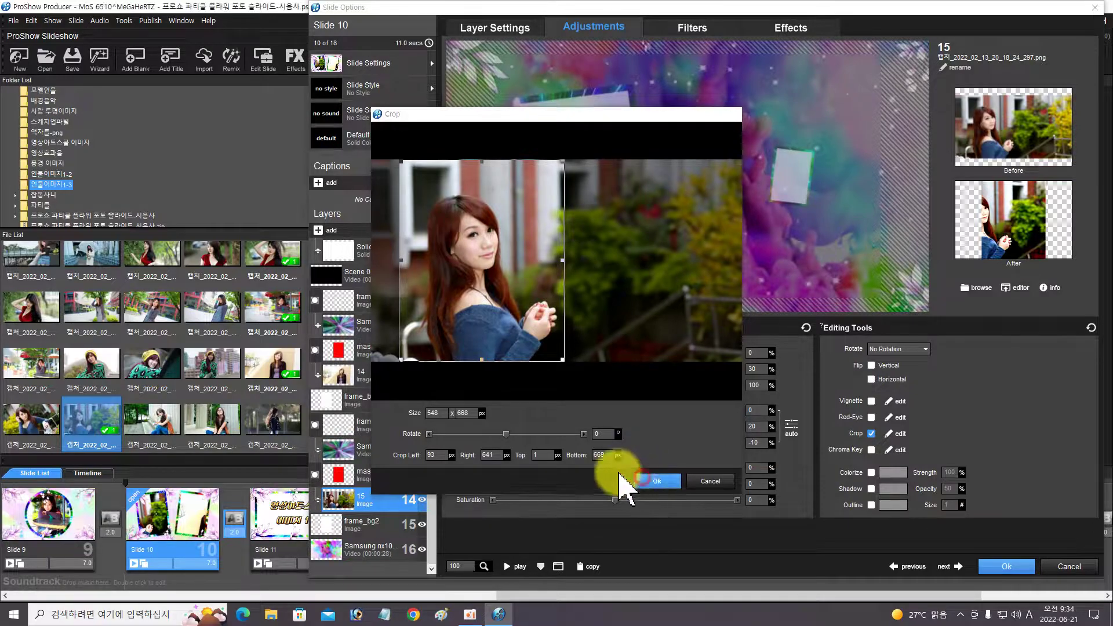
left_click(645, 482)
Step: Shift the crop area of slide 10's image layer 9 right to centre the woman, and apply the slide's changes
left_click(381, 375)
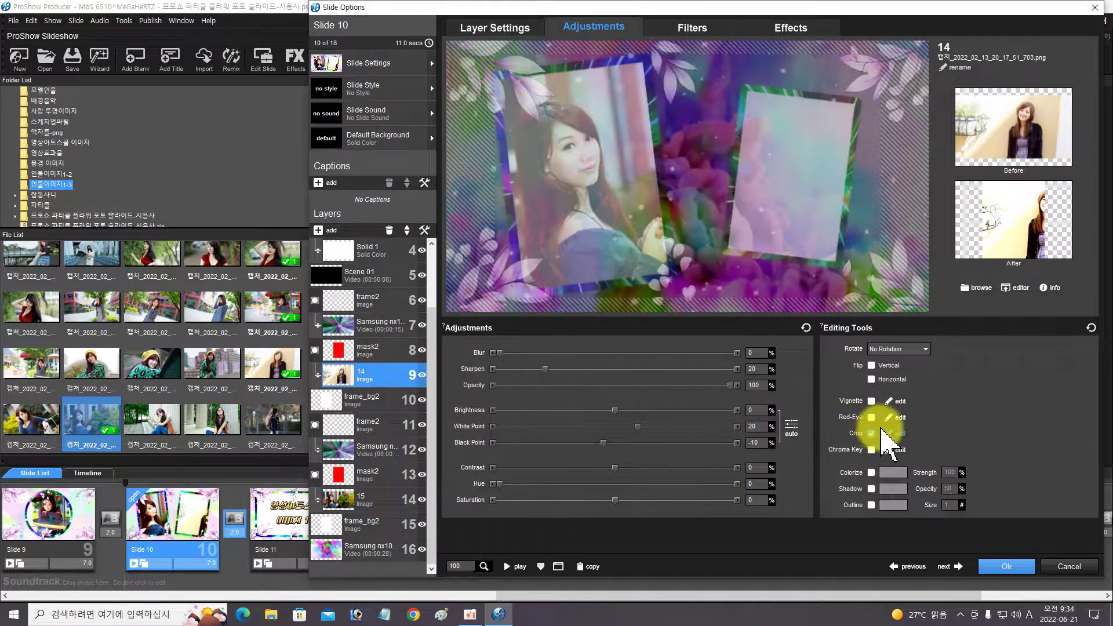
left_click(896, 434)
left_click_drag(455, 328, 538, 334)
left_click(661, 481)
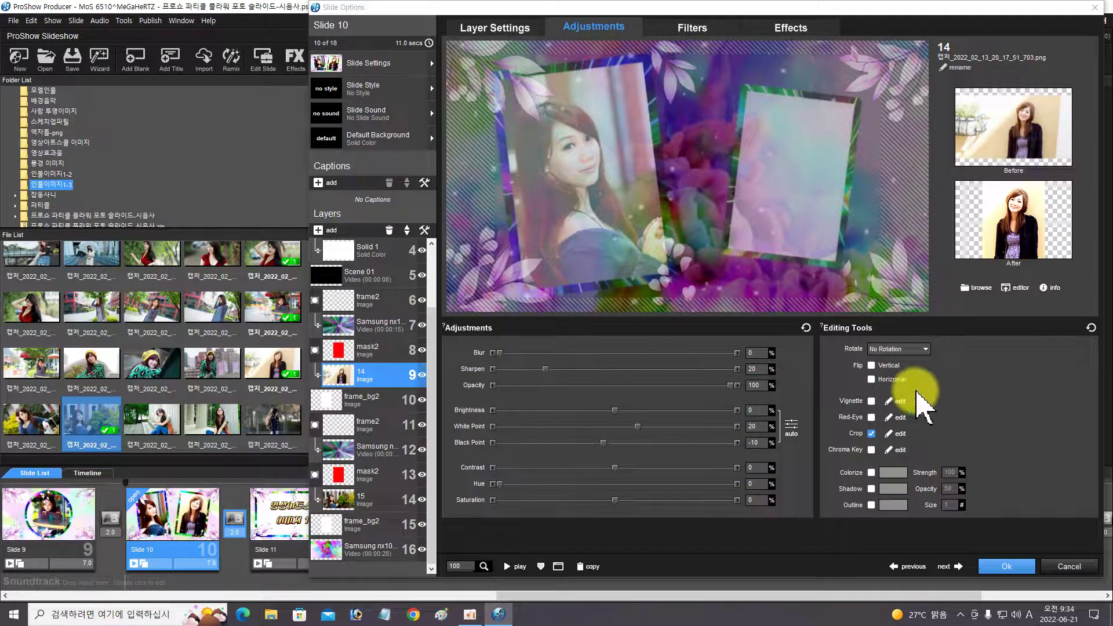
left_click(991, 561)
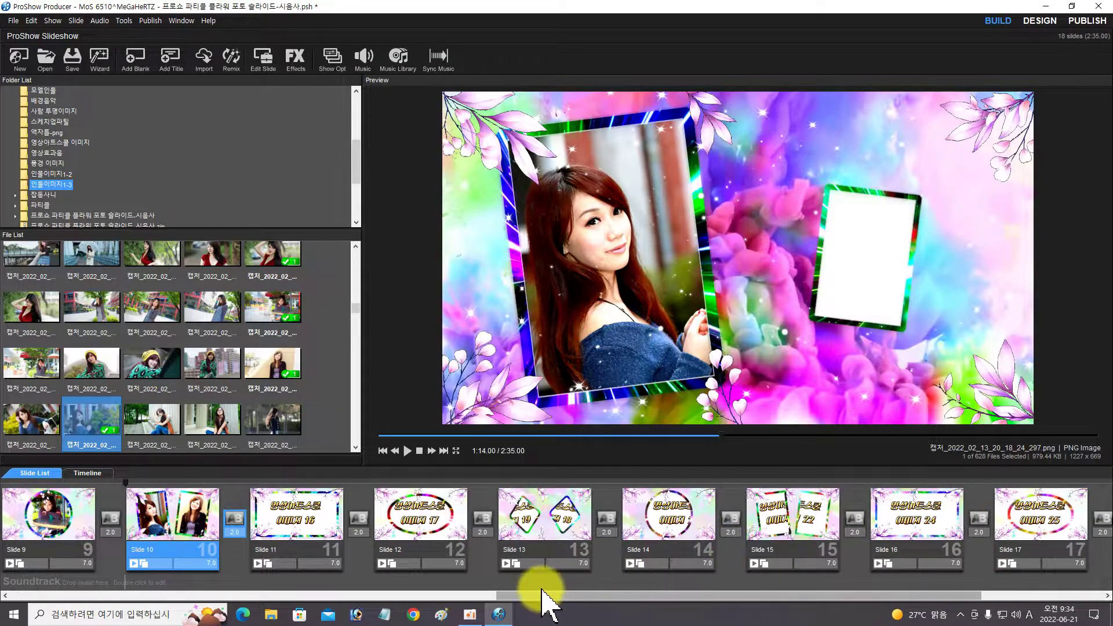
Step: Open slide 11's options and replace the image of its mask3 layer with 캡처_2022_02_13_20_18_45_251.png
left_click_drag(621, 595, 527, 602)
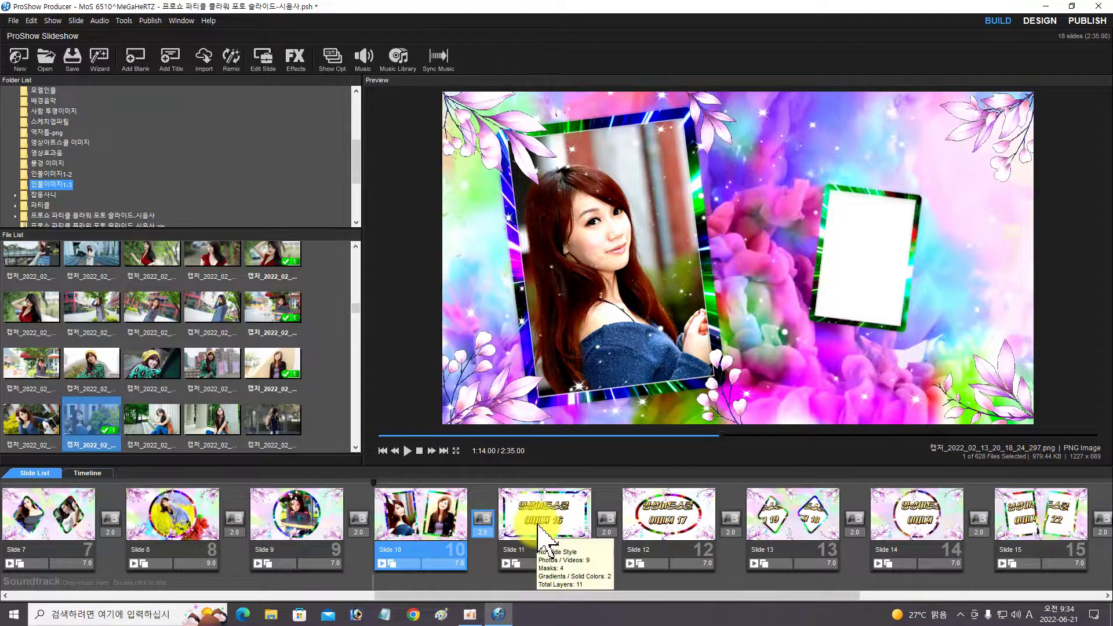
double_click(542, 524)
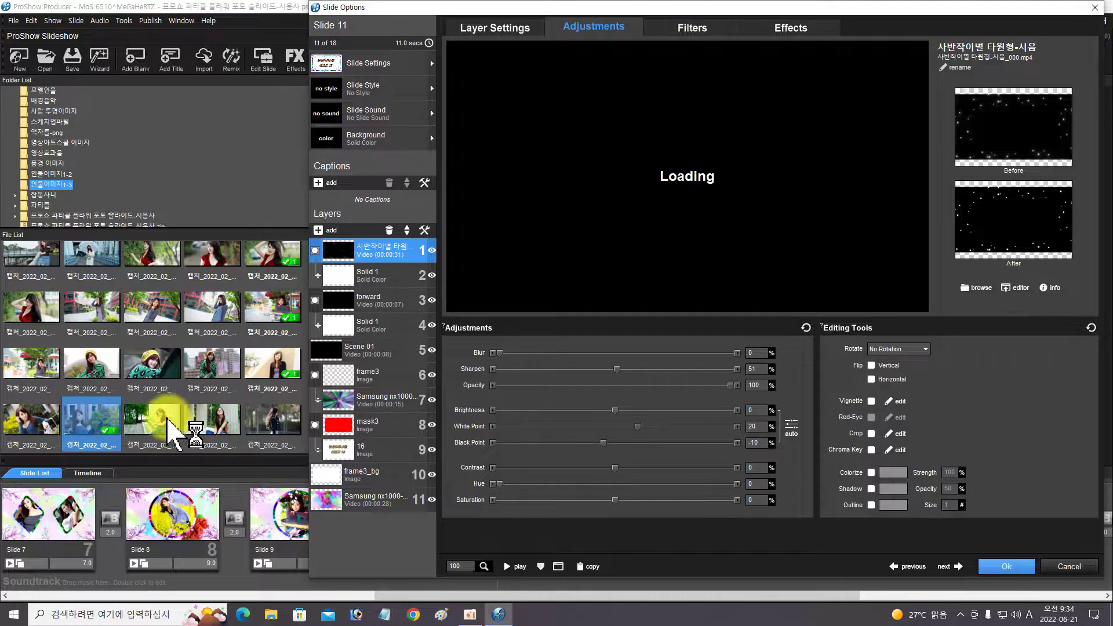
left_click(159, 419)
left_click(339, 426)
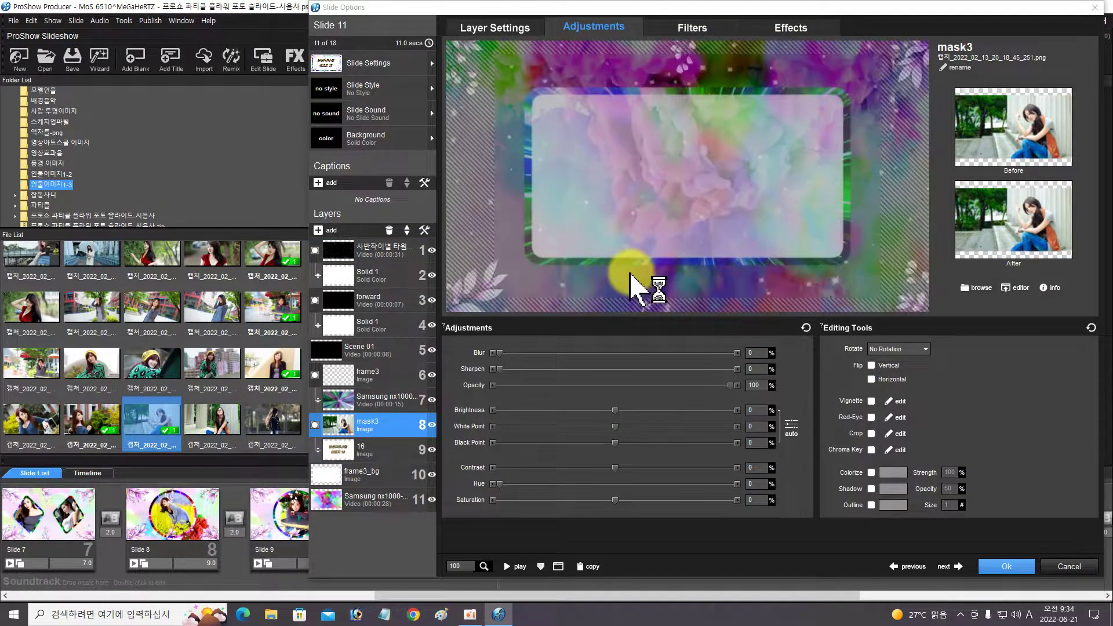
left_click(347, 457)
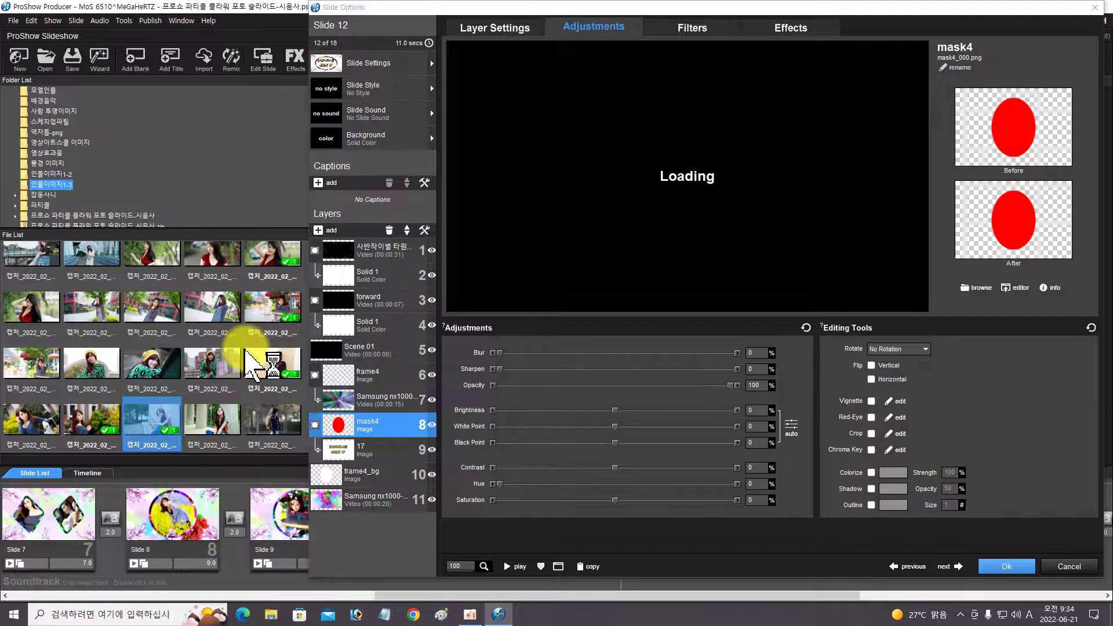
Step: Replace slide 12's image layer 9 with 캡처_2022_02_13_20_22_41_741.png and go on to slide 13
scroll(252, 363, "down", 4)
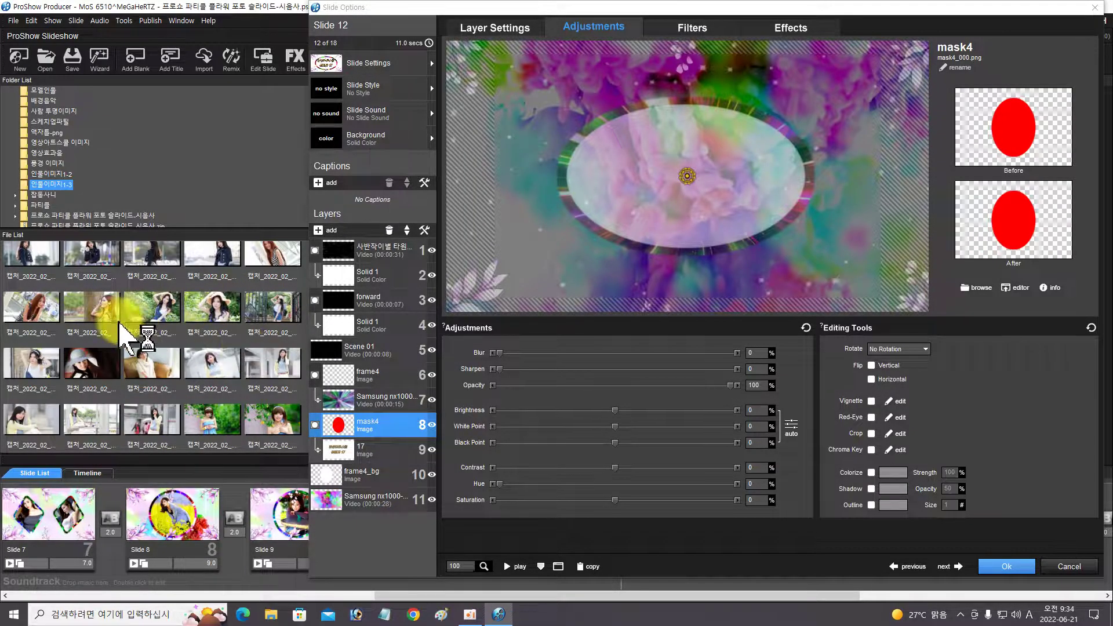
left_click_drag(269, 303, 360, 454)
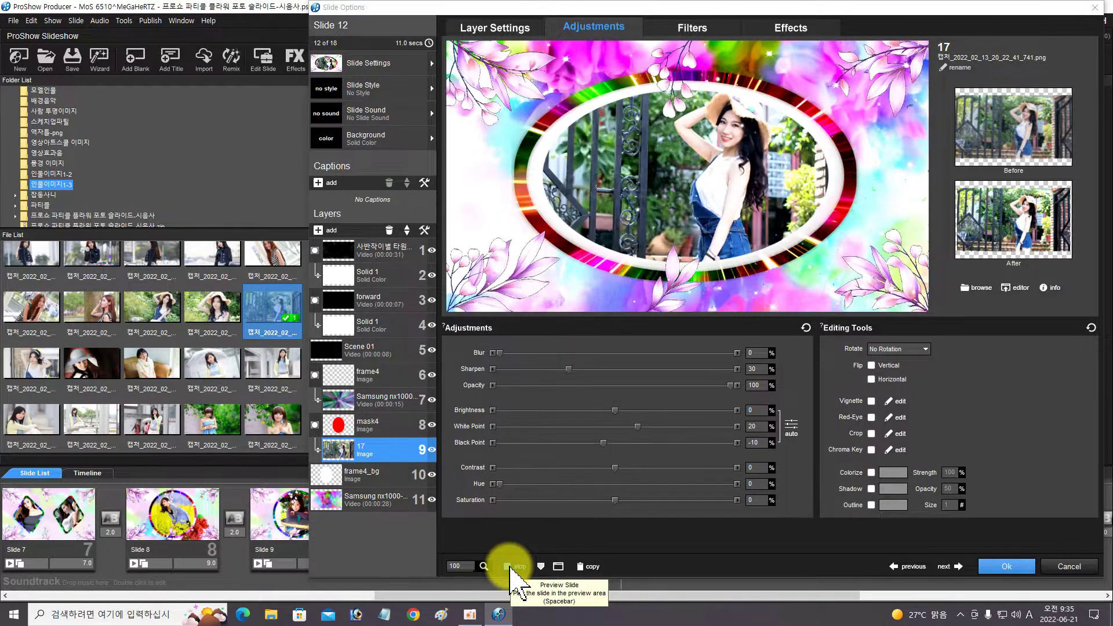
left_click(951, 567)
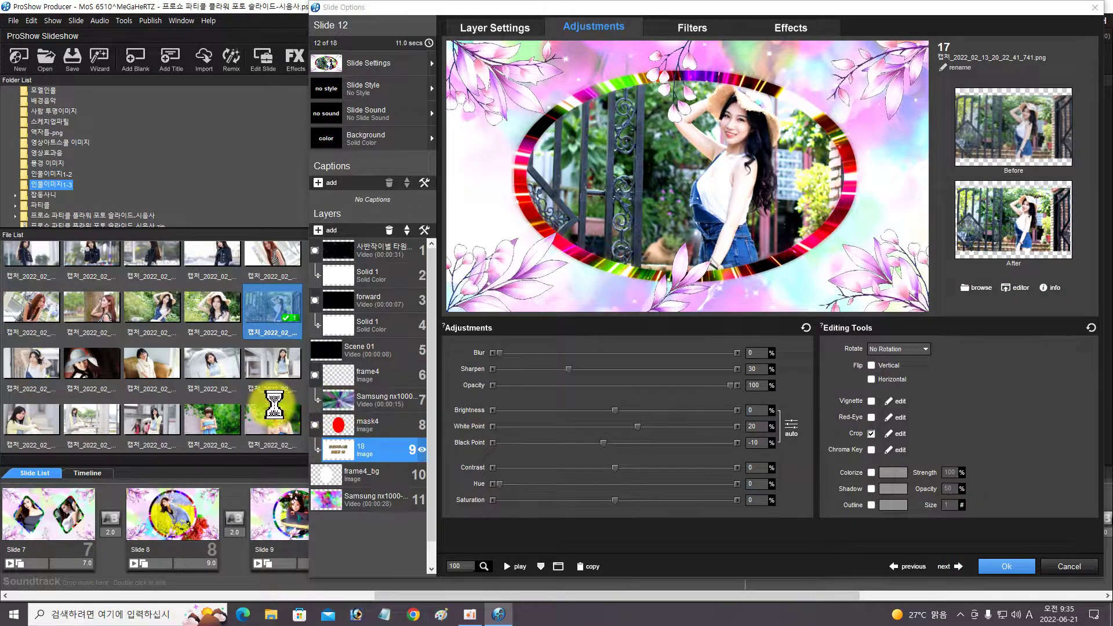
Step: Replace slide 13's image layers 9 and 13 with 캡처_2022_02_13_20_26_12_57.png and 캡처_2022_02_13_20_28_25_286.png
left_click_drag(153, 421, 350, 458)
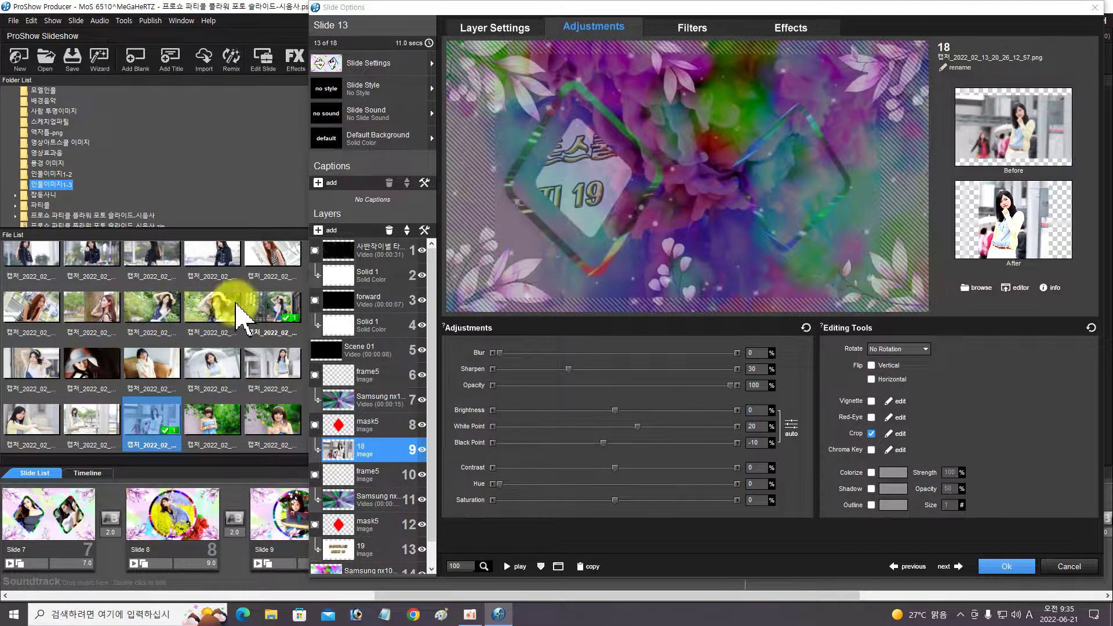
scroll(243, 308, "down", 2)
left_click_drag(156, 423, 346, 547)
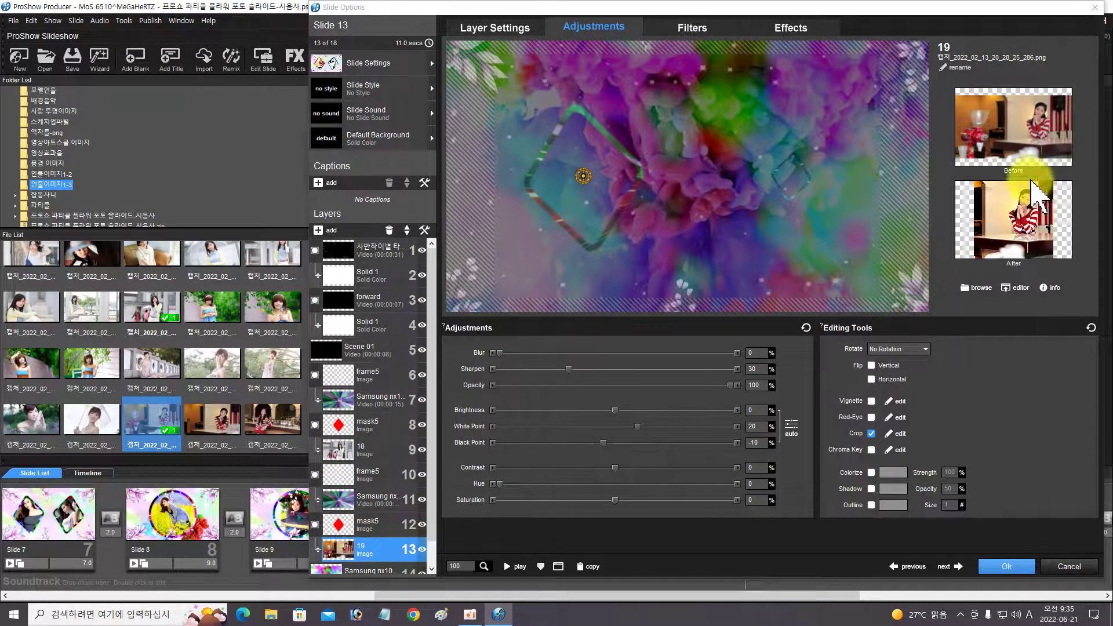
Step: Shift the 677 x 662 px crop area of slide 13's image layer 13 right to span about 550 to 1227 px
left_click(895, 420)
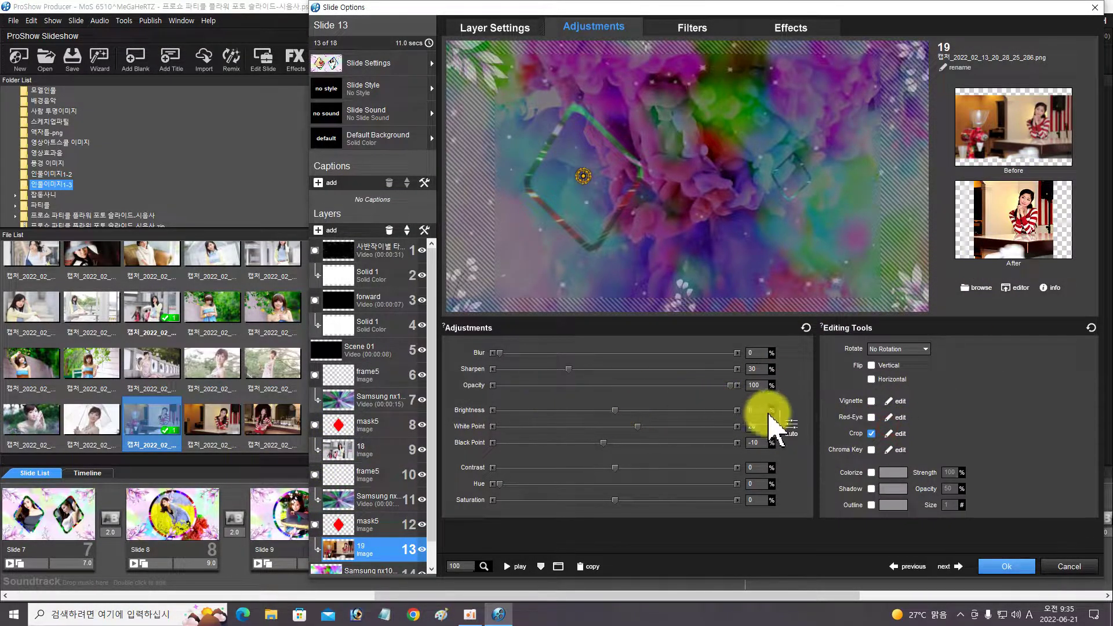
left_click(899, 433)
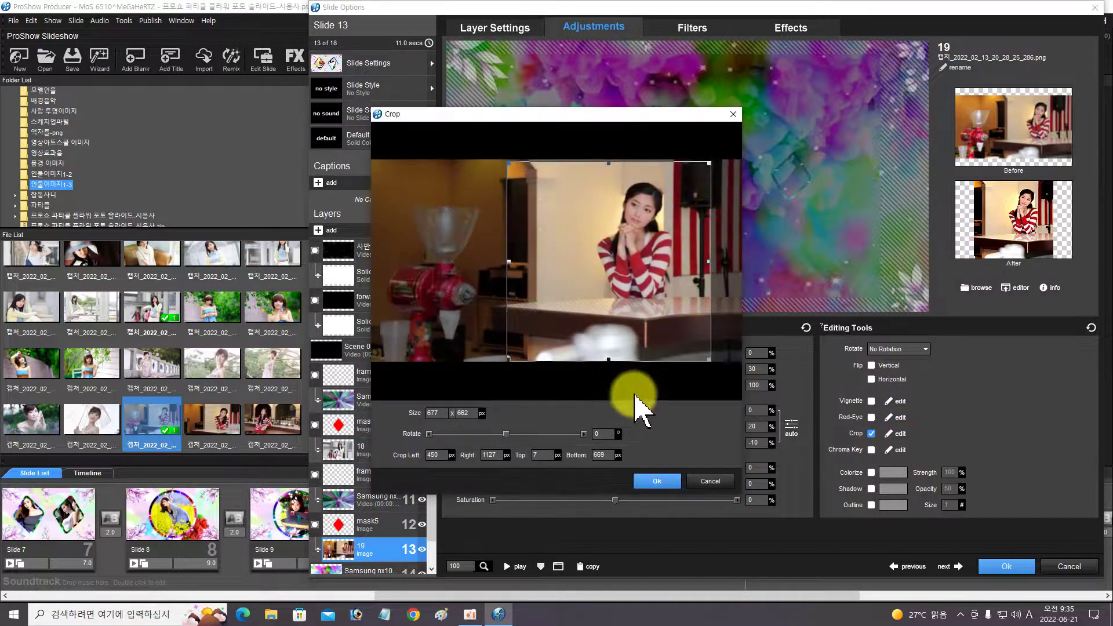
left_click_drag(626, 342, 656, 338)
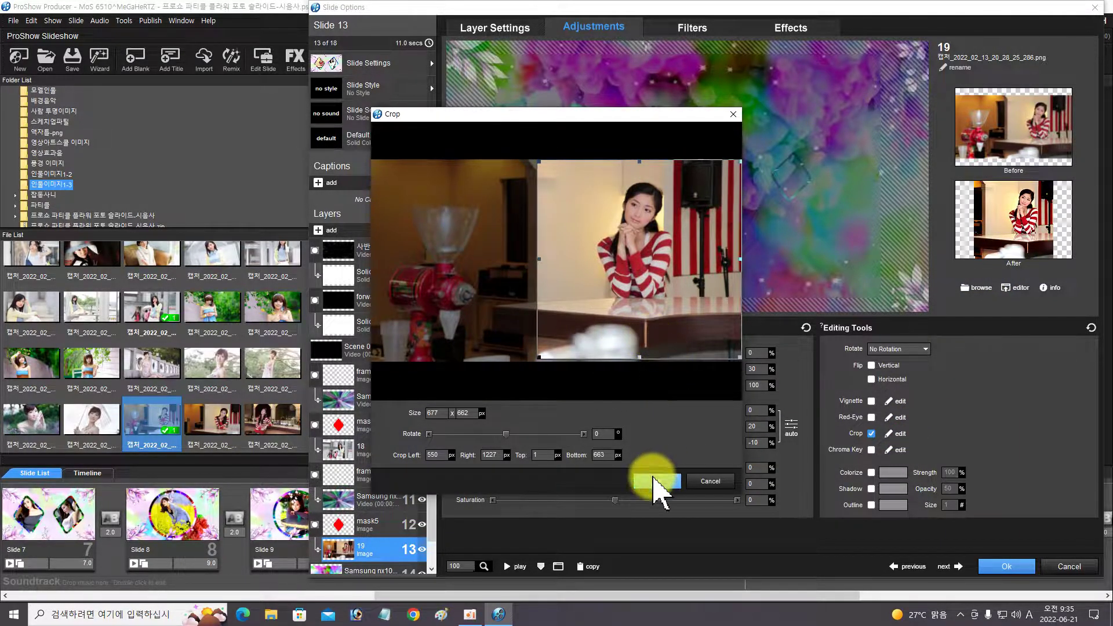
left_click(657, 481)
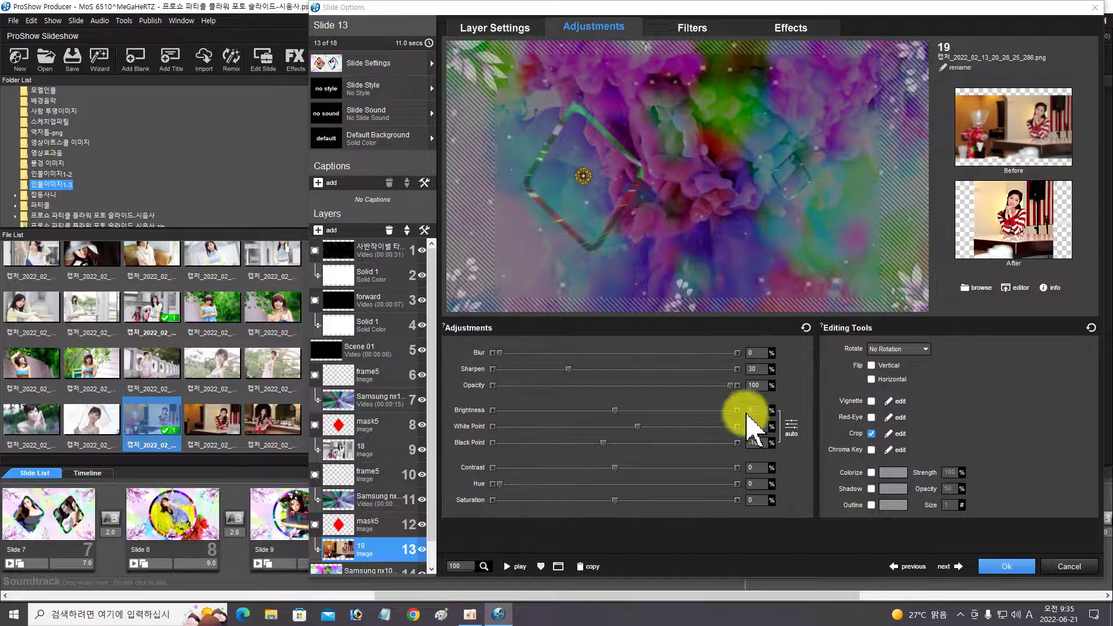
Step: Shift the 604 px wide crop area of slide 13's image layer 9 left to span about 383 to 987 px
left_click(373, 450)
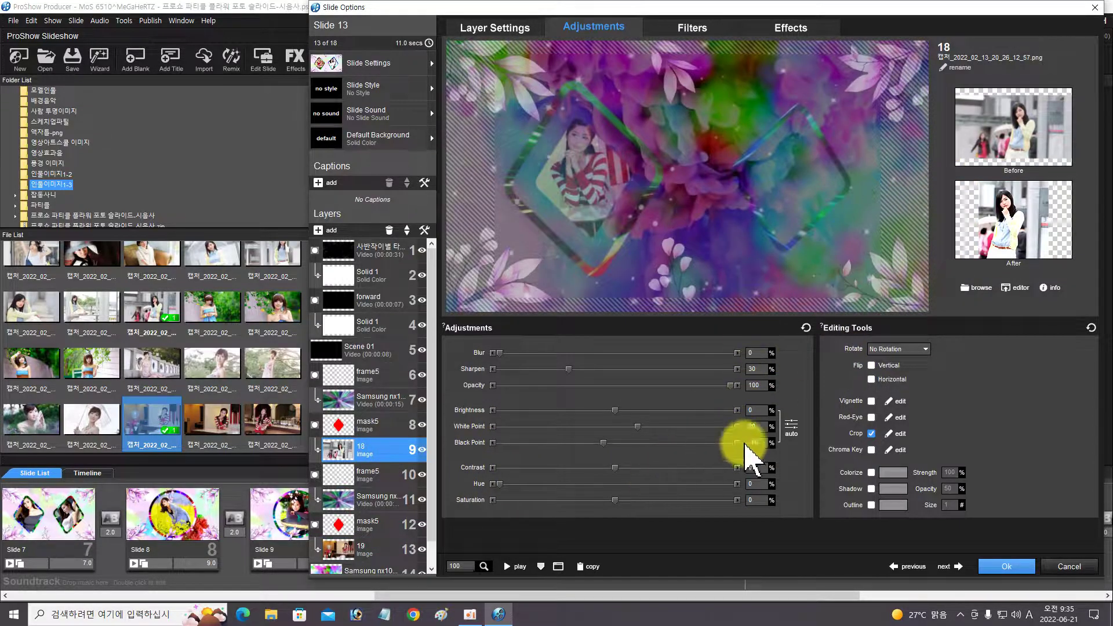
left_click(899, 434)
left_click_drag(579, 320, 562, 319)
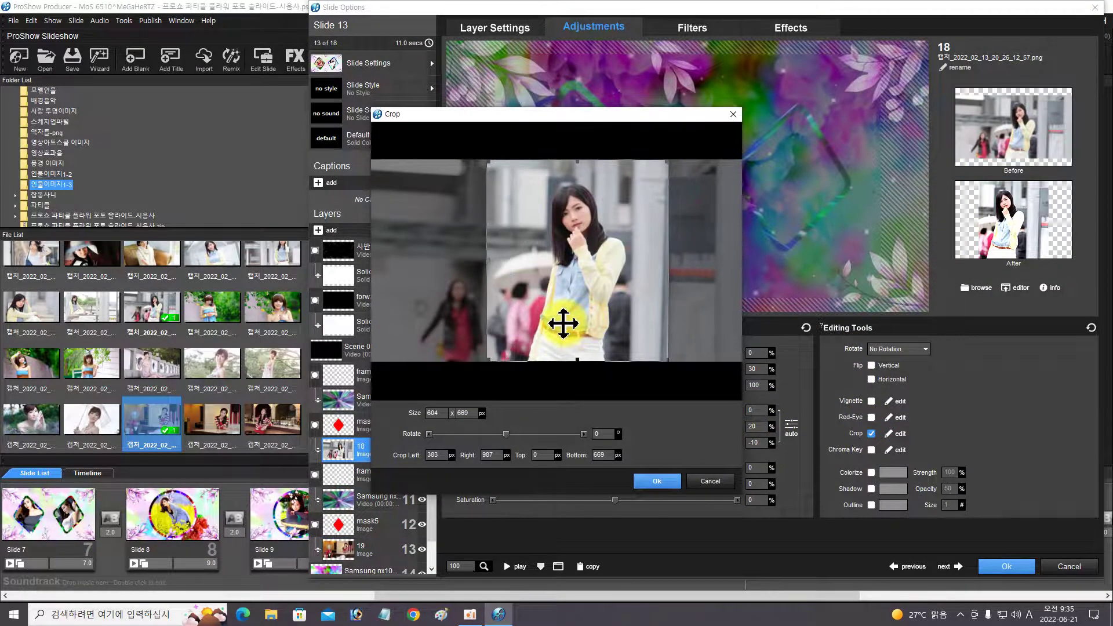
left_click(638, 476)
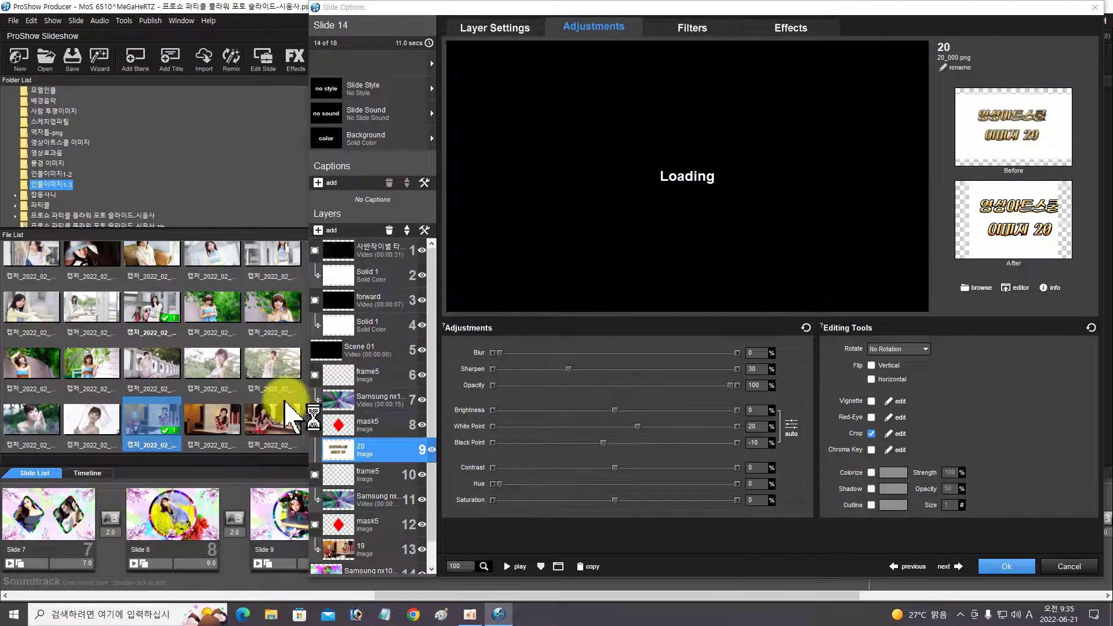
Step: Replace slide 14's image layers 9 and 10 with 캡처_2022_02_13_20_28_42_338.png and 캡처_2022_02_13_20_31_44_594.png
left_click_drag(277, 429, 343, 451)
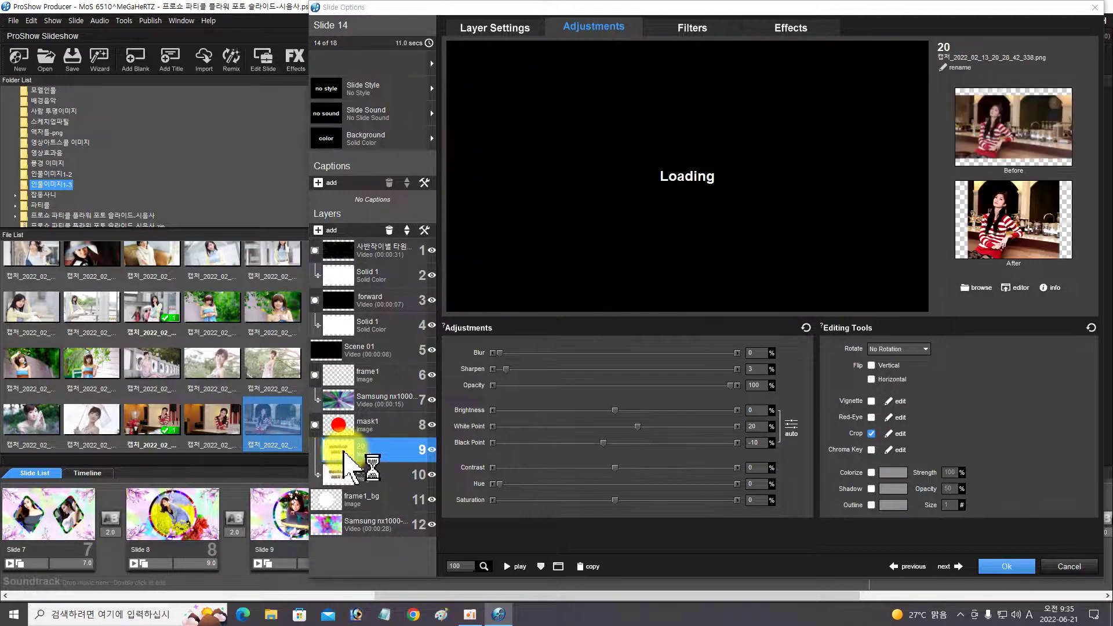
scroll(232, 403, "down", 2)
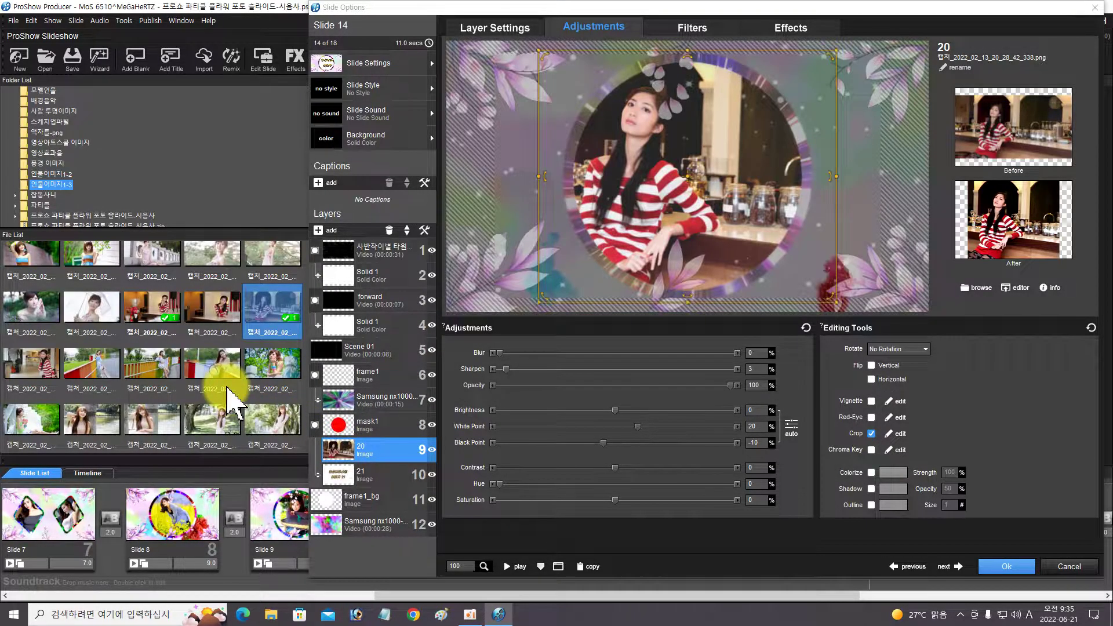
scroll(229, 403, "down", 2)
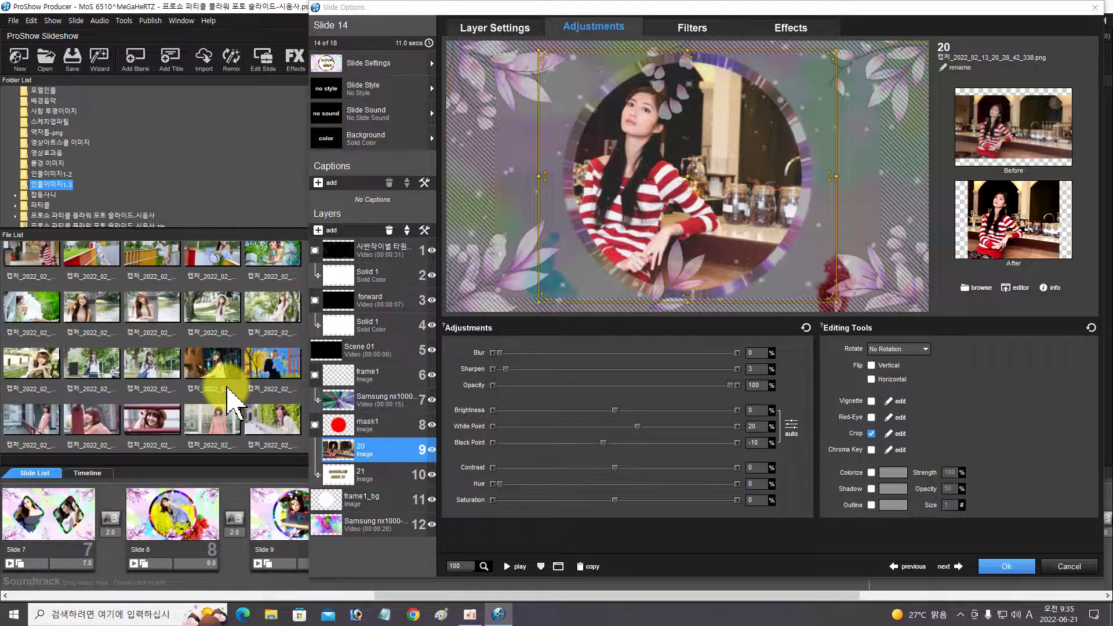
left_click_drag(279, 371, 347, 473)
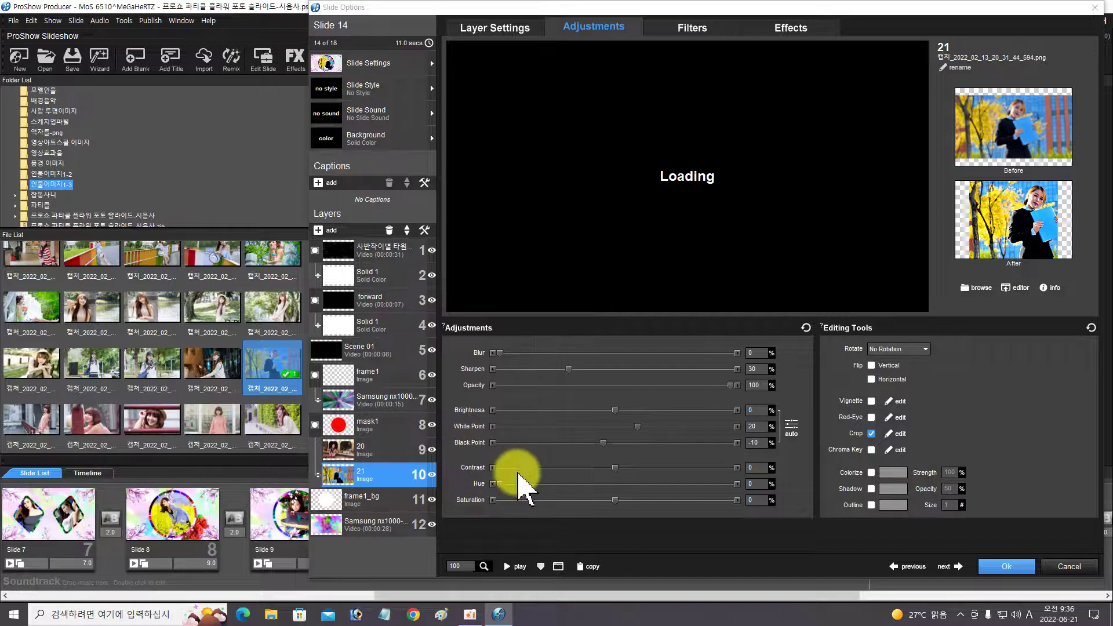
Step: Shift the 760 x 664 px crop area of slide 14's image layer 10 right to span 260 to 1020 px
left_click(892, 436)
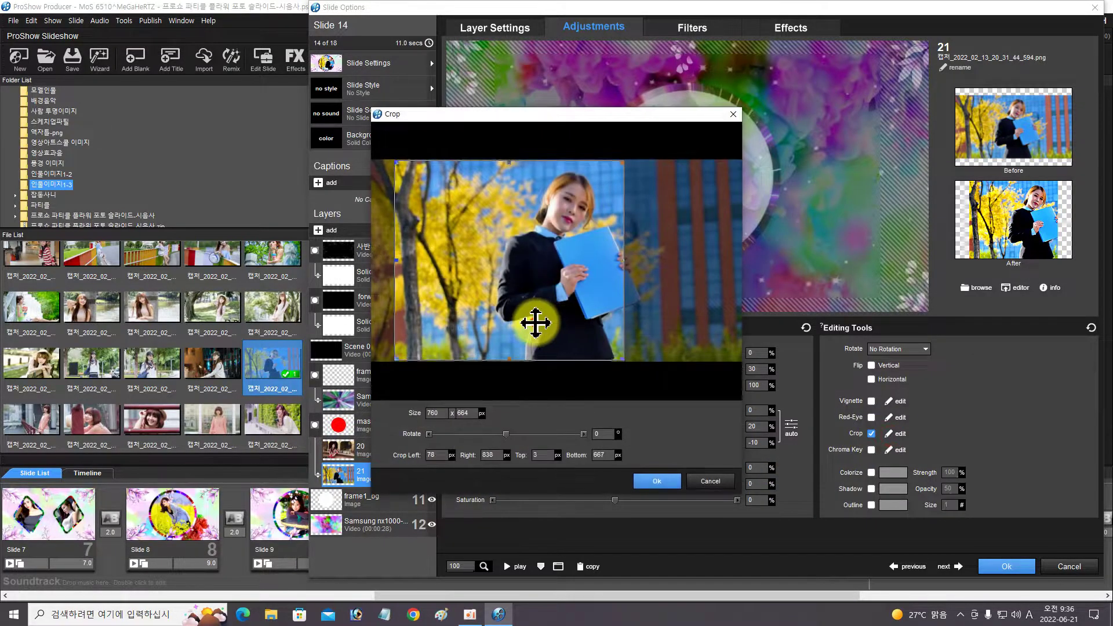
left_click_drag(534, 322, 589, 326)
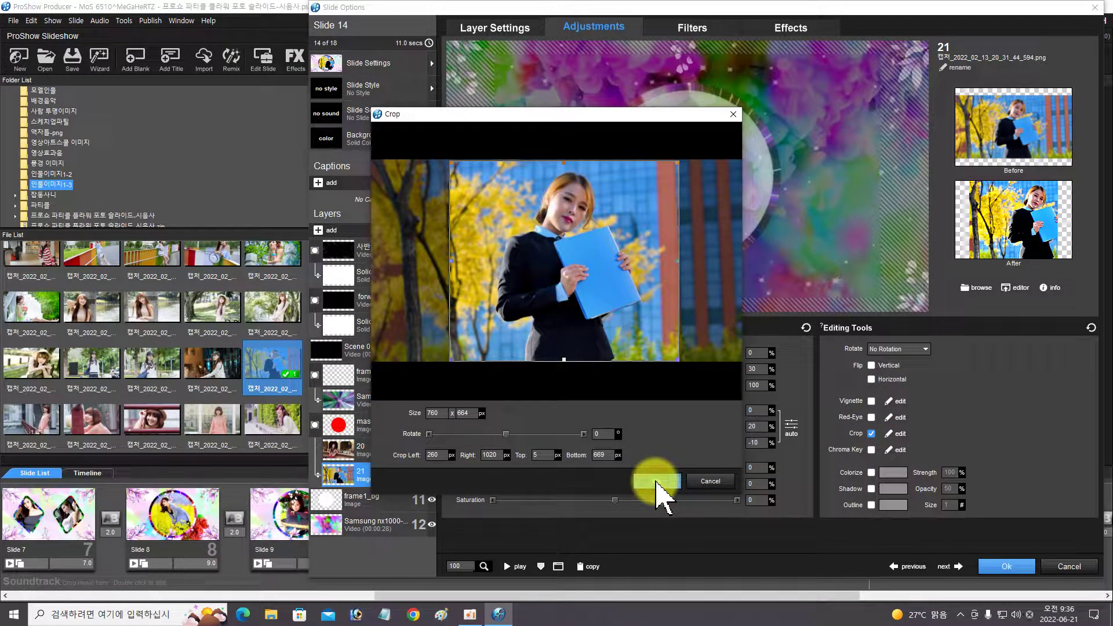
left_click(657, 482)
Step: Shift the crop area of slide 14's image layer 9 left
left_click(385, 448)
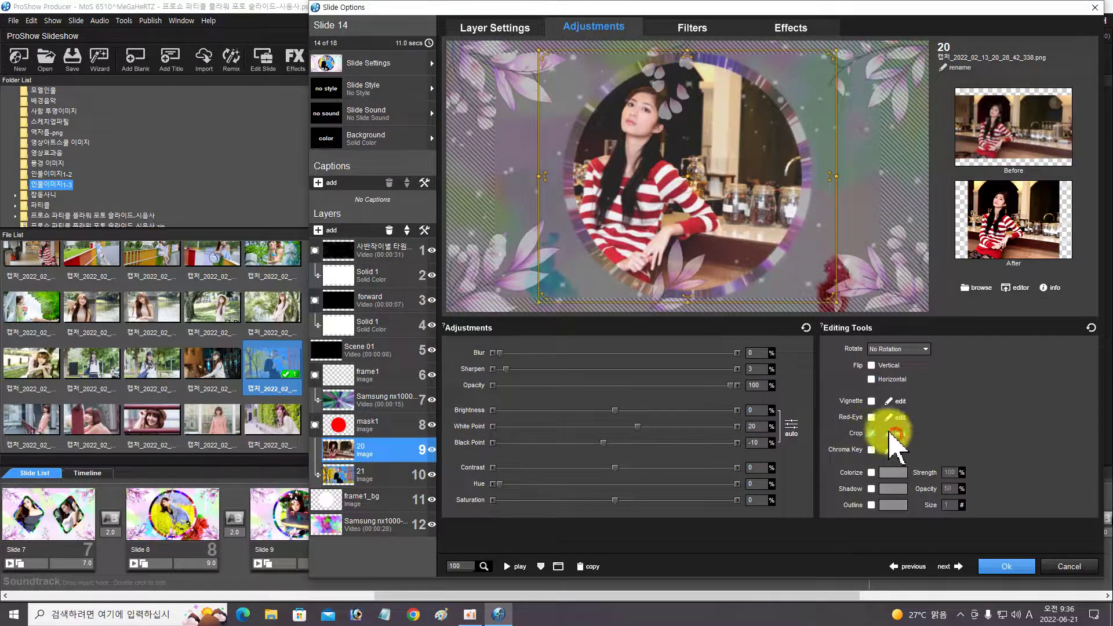
left_click(895, 435)
left_click_drag(596, 335, 527, 341)
left_click(657, 481)
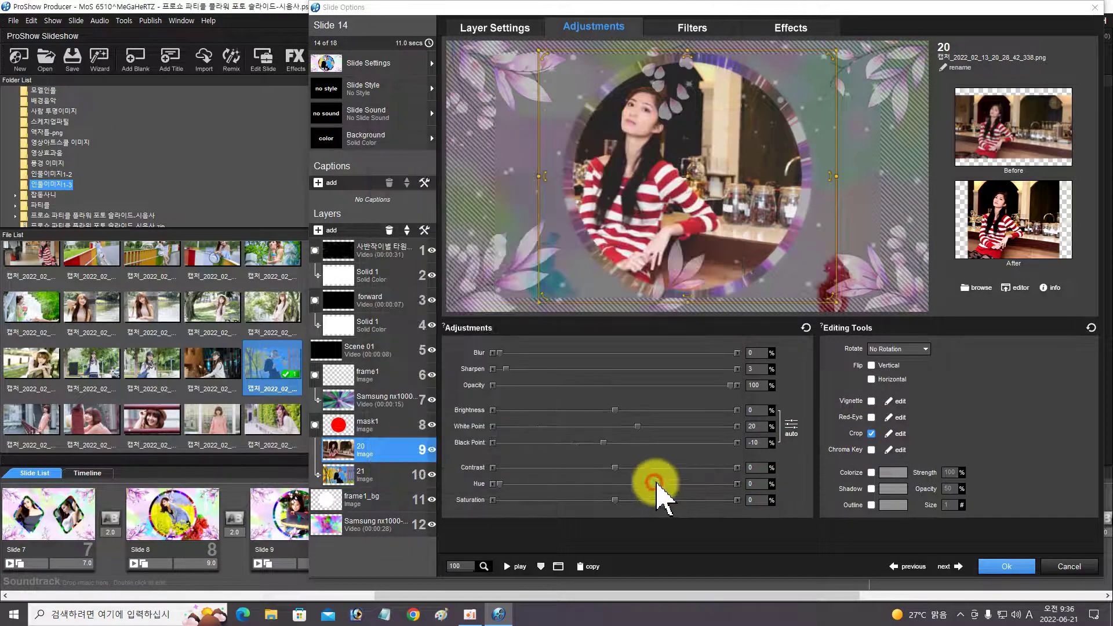
Step: Replace slide 15's image layers 9 and 14 with 캡처_2022_02_13_20_40_09_891.png and 캡처_2022_02_13_20_39_44_662.png
left_click(954, 566)
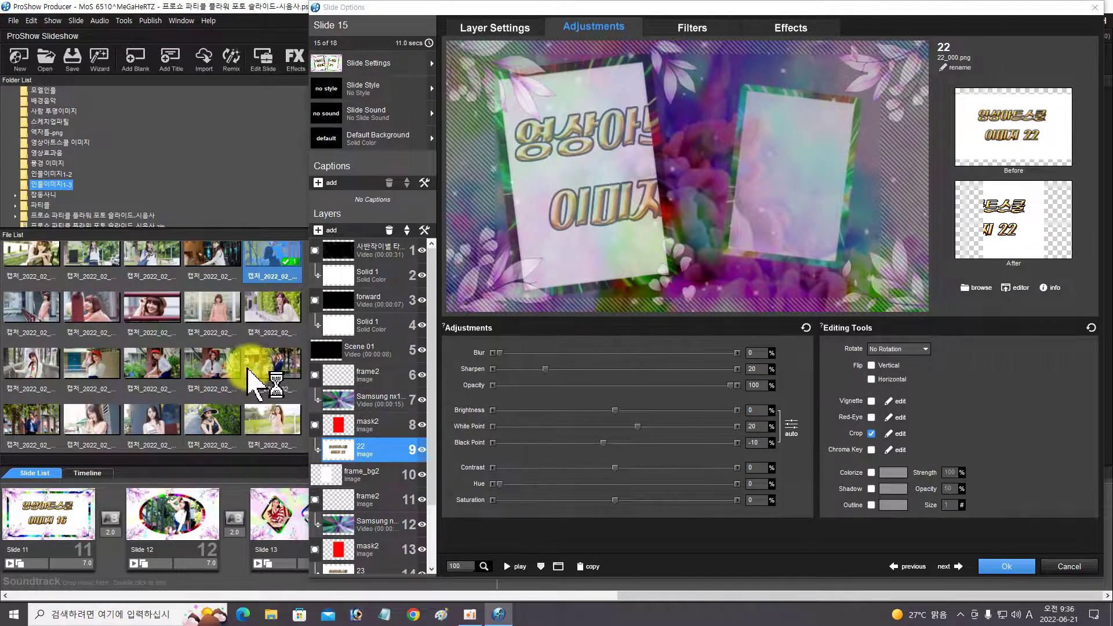
scroll(248, 369, "down", 1)
left_click_drag(272, 362, 340, 454)
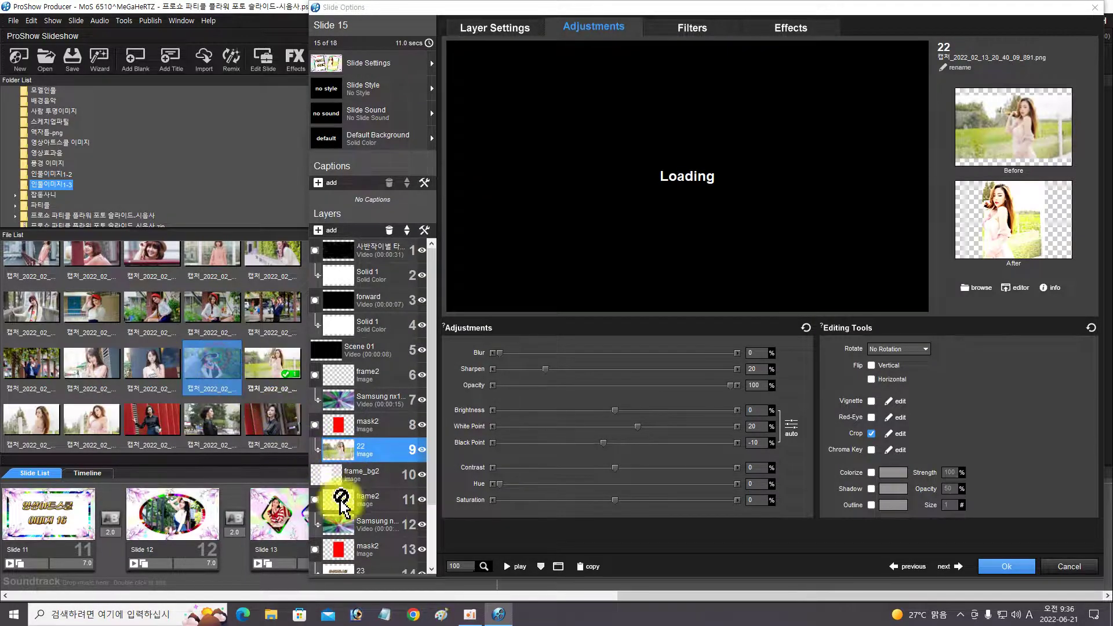
scroll(355, 522, "down", 3)
left_click(358, 502)
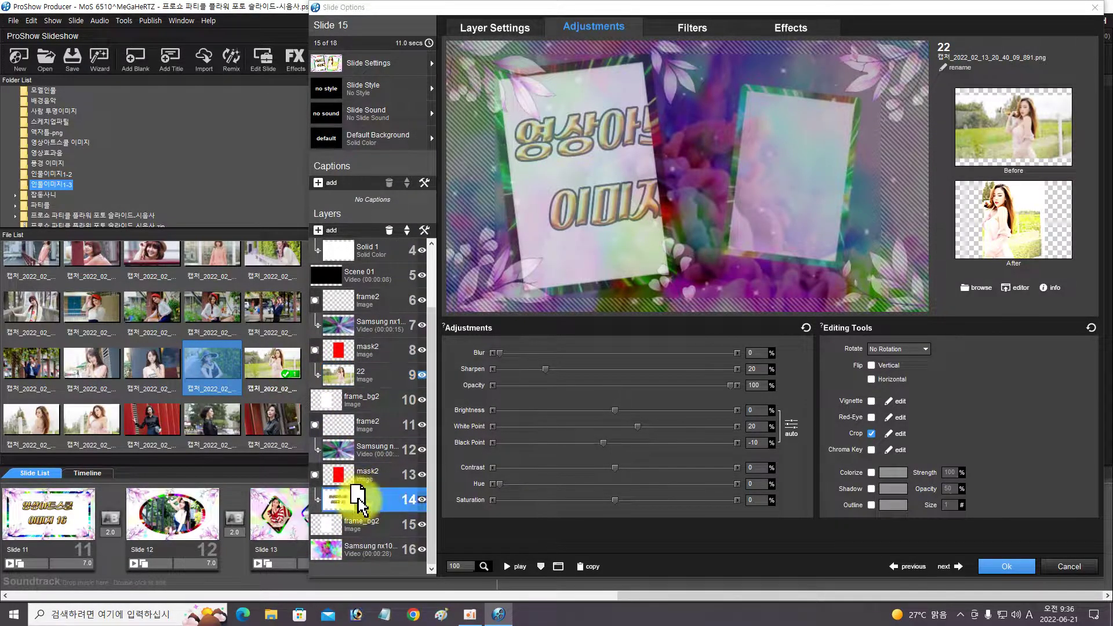
left_click_drag(358, 502, 356, 498)
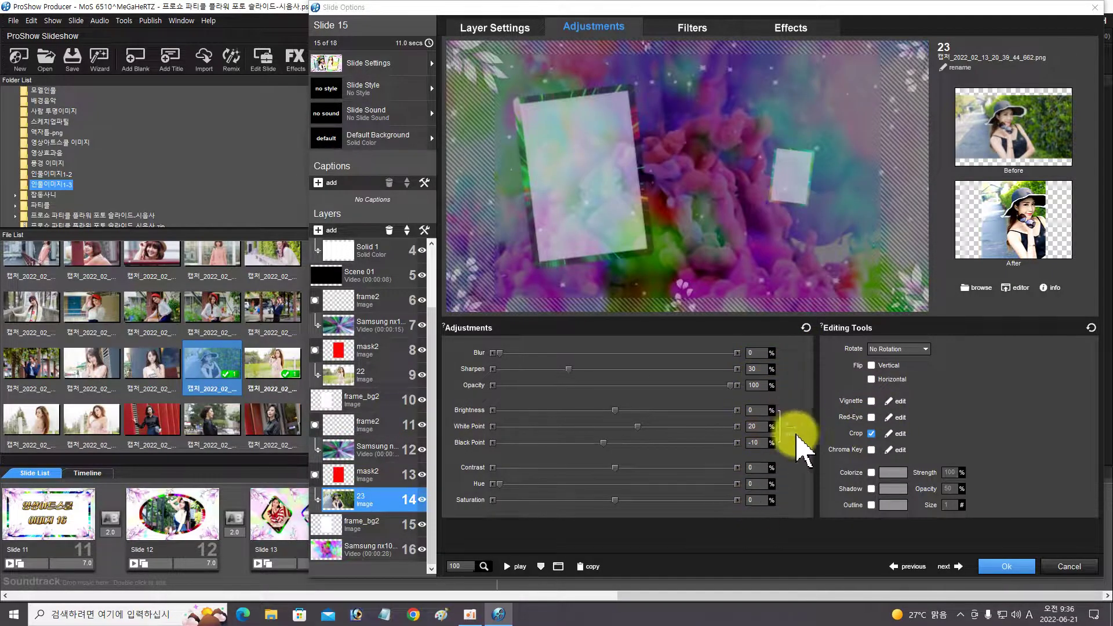
Step: Shift the crop area of slide 15's image layer 14 slightly right
left_click(893, 434)
left_click_drag(557, 261, 565, 282)
left_click(657, 482)
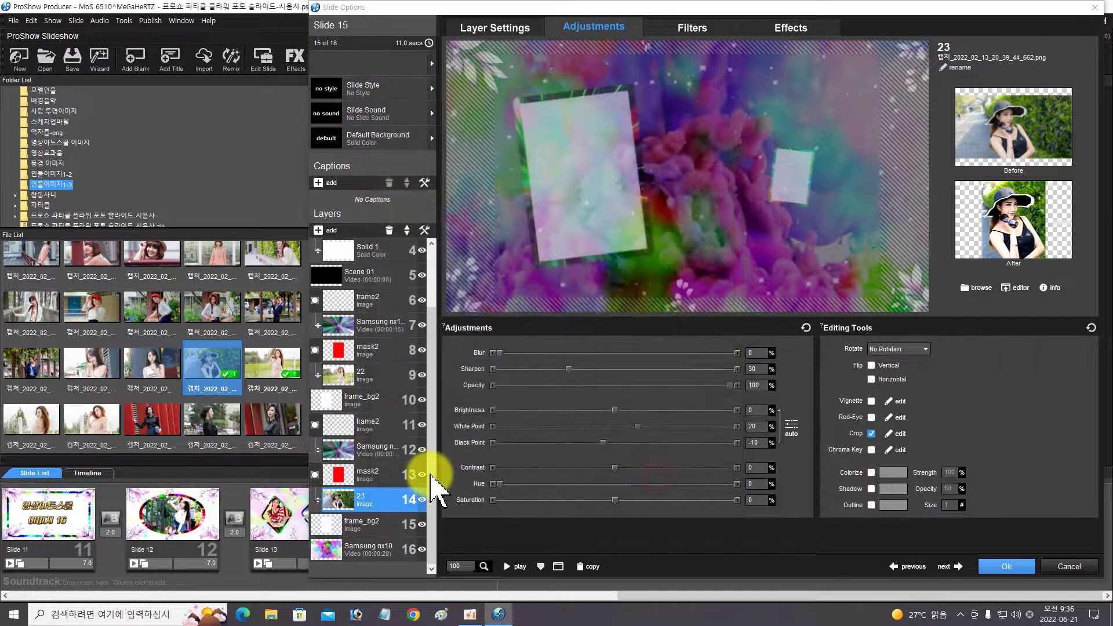
Step: Shift the crop area of slide 15's image layer 9 left
left_click(358, 371)
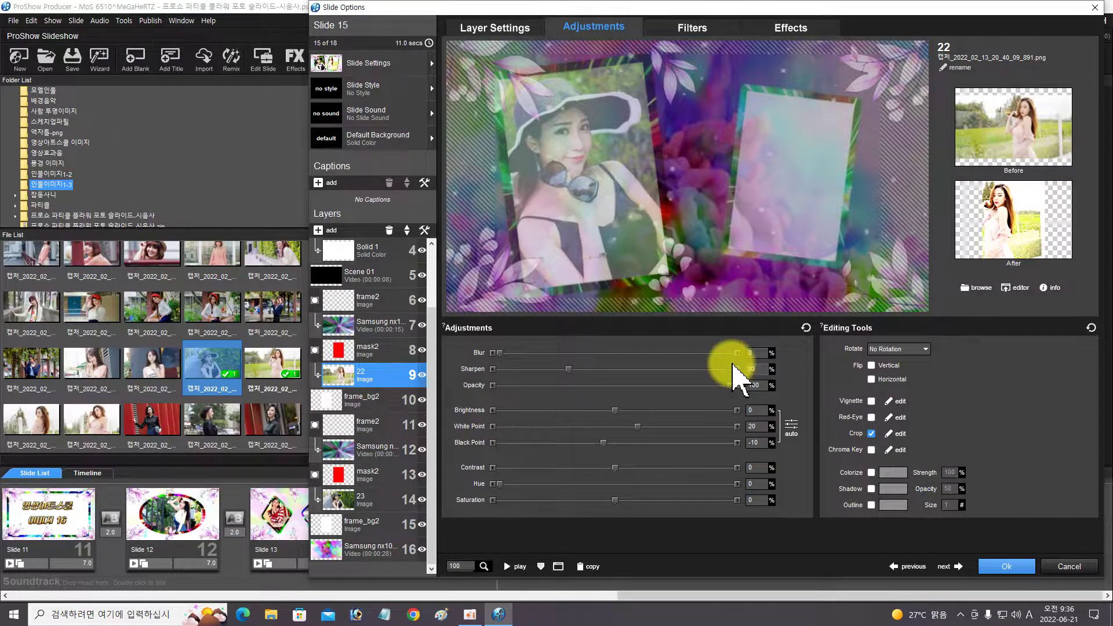
left_click(897, 433)
left_click_drag(626, 315, 581, 323)
left_click(648, 482)
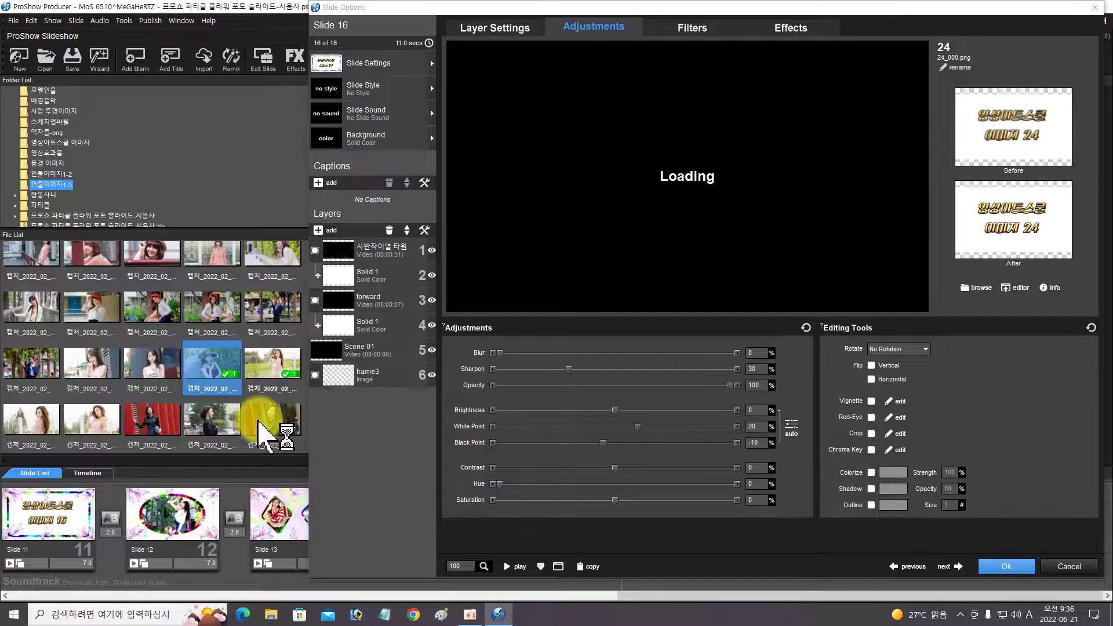
Step: Replace image layer 9 on slide 16 with 캡처_2022_02_16_03_15_26_551.png and on slide 17 with 캡처_2022_02_13_20_38_31_559.png
left_click_drag(283, 420, 333, 450)
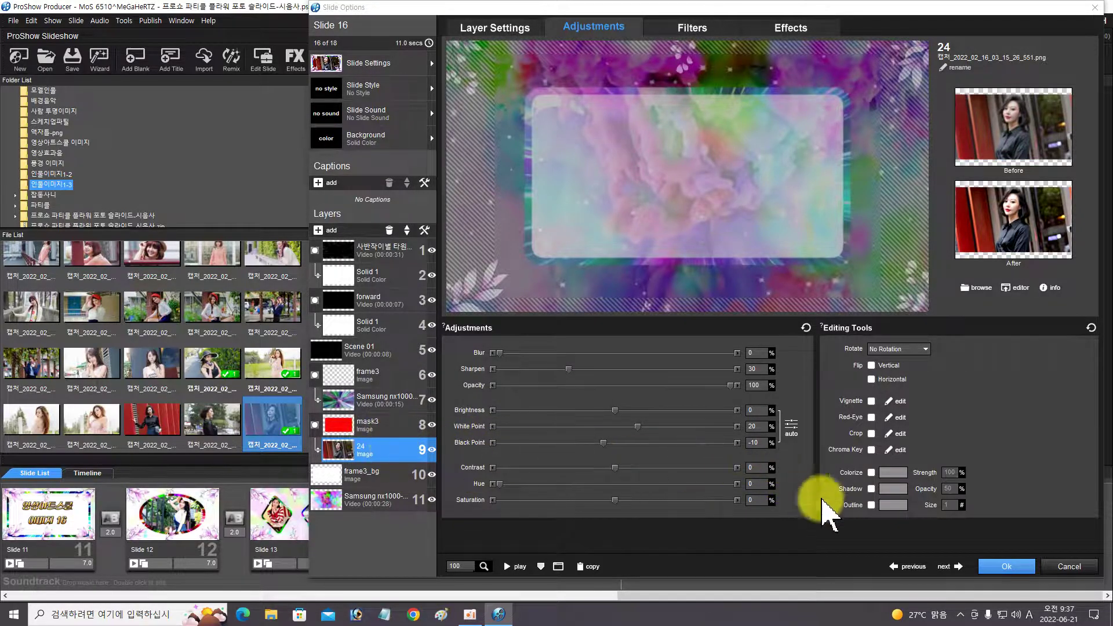
left_click(954, 566)
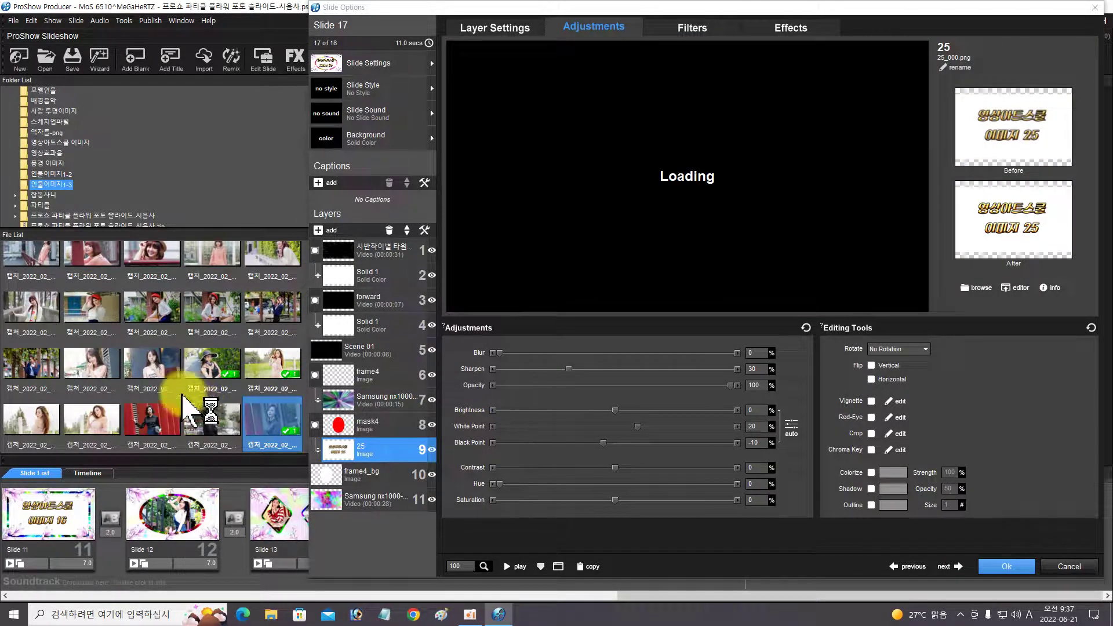
left_click_drag(139, 364, 348, 448)
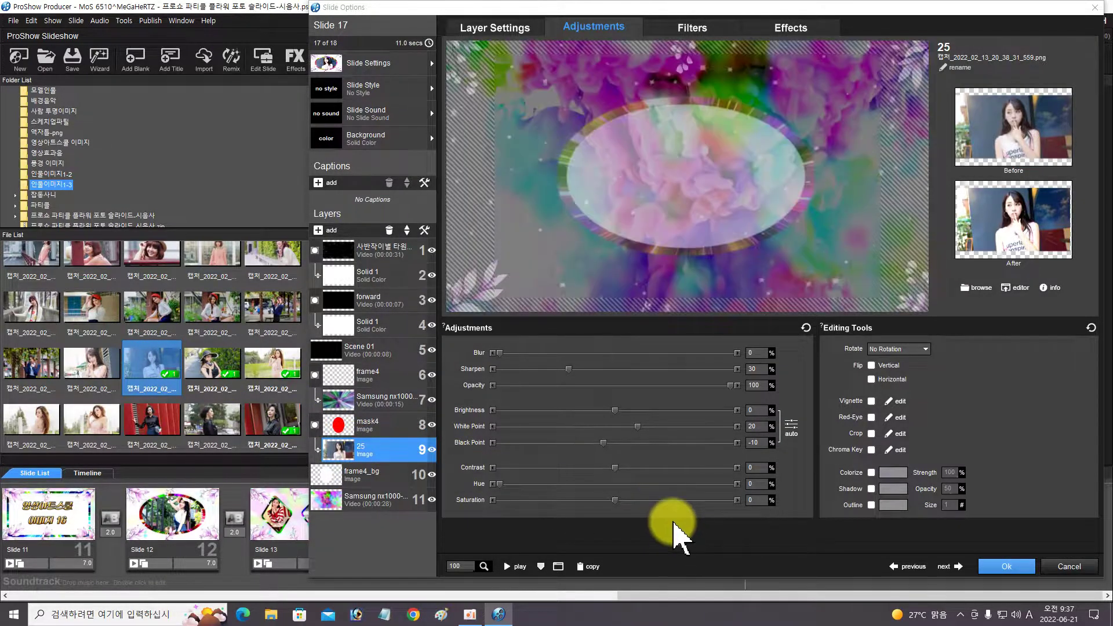
left_click(959, 566)
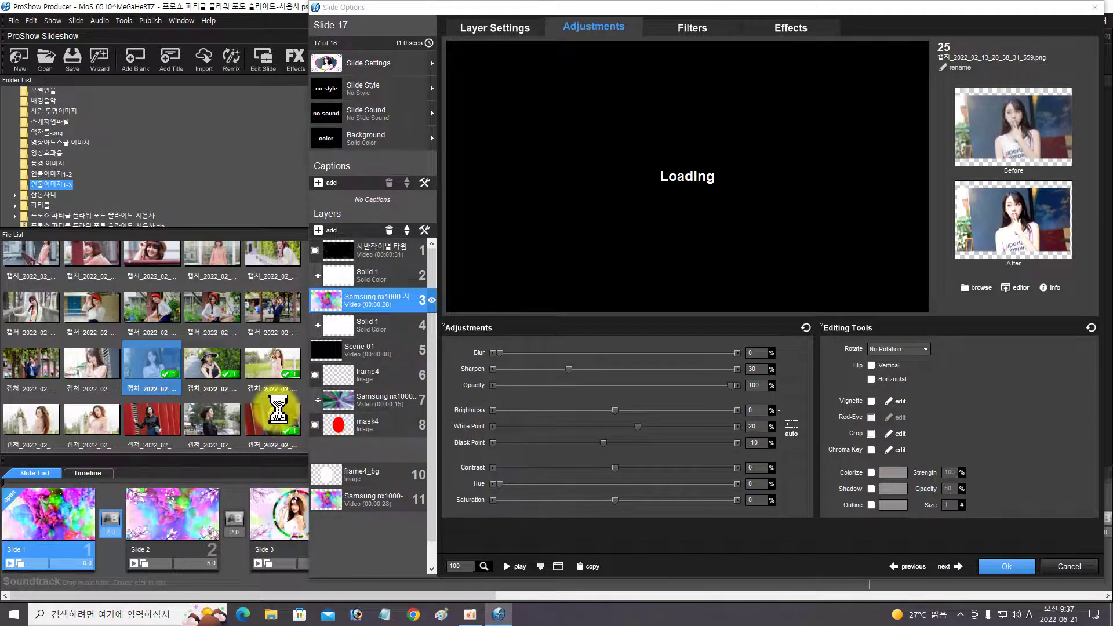
scroll(165, 403, "down", 2)
scroll(165, 402, "down", 1)
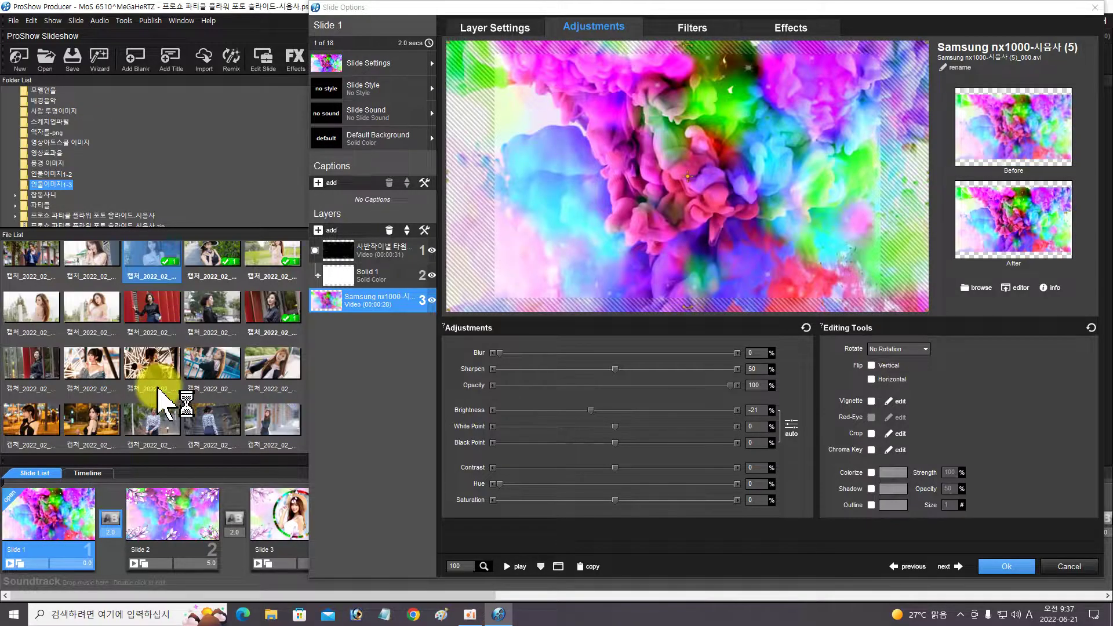
left_click(91, 365)
left_click_drag(288, 383, 110, 357)
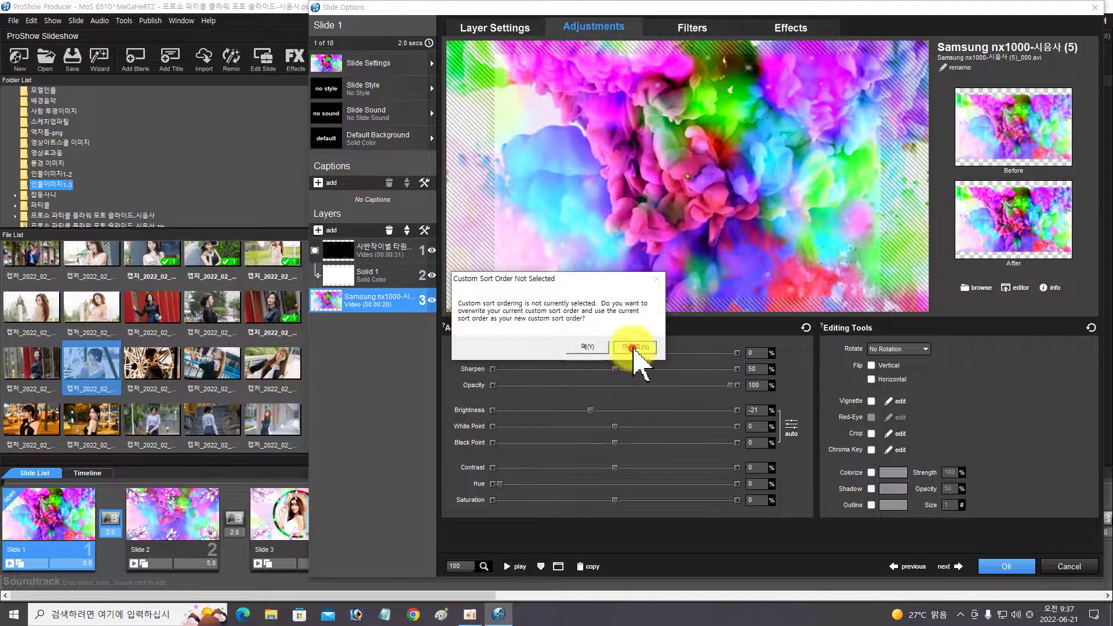
left_click(636, 346)
Step: Apply the slide option changes and open the options of slide 18, the last slide
left_click(997, 565)
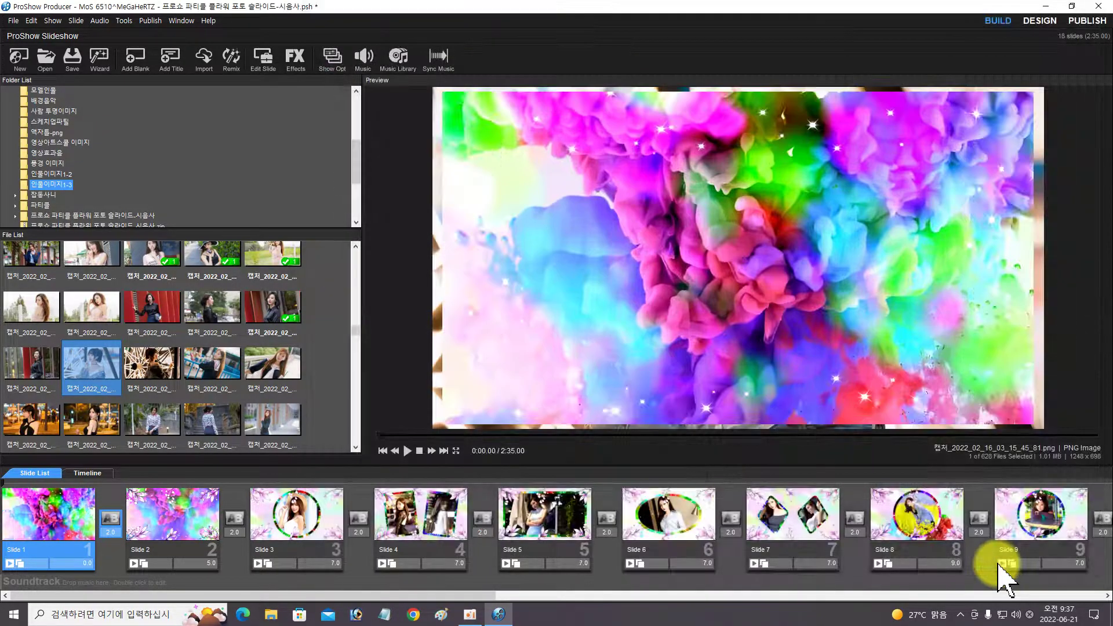
left_click_drag(459, 596, 1073, 571)
double_click(946, 522)
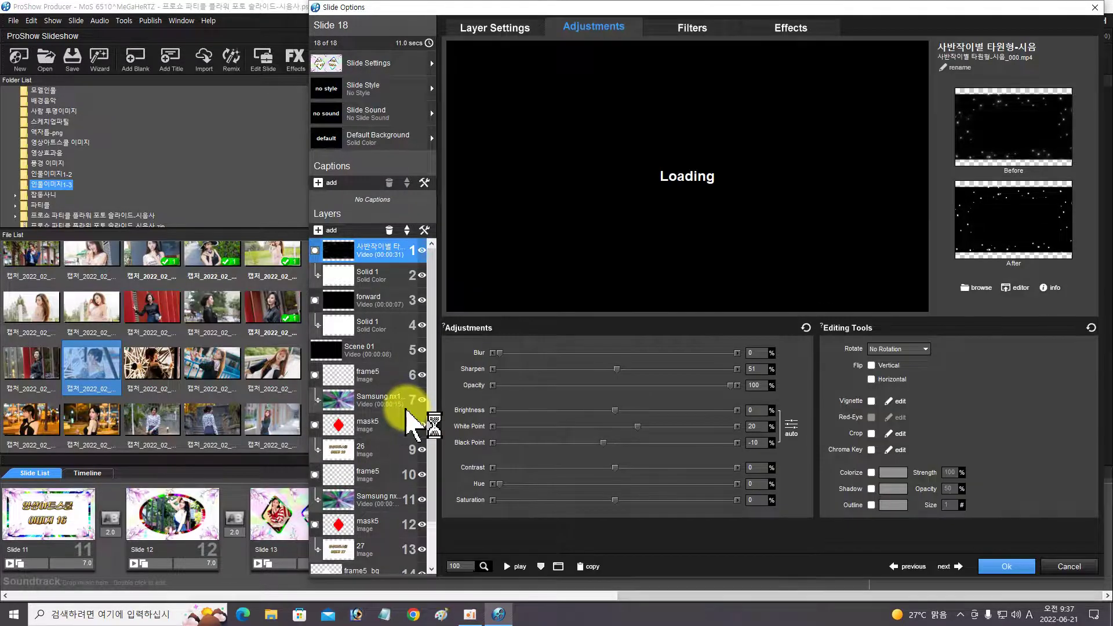
Step: Replace slide 18's image layers 9 and 13 with 캡처_2022_02_16_03_19_33_15.png and 캡처_2022_02_16_03_19_09_640.png
left_click(215, 423)
left_click_drag(306, 422, 336, 448)
left_click_drag(84, 418, 371, 555)
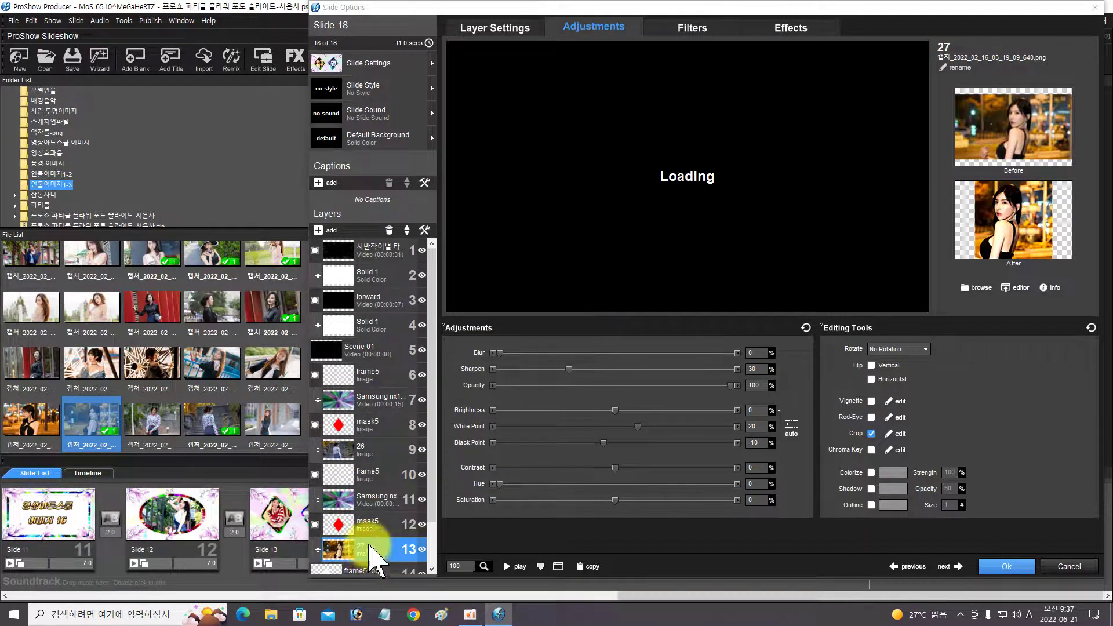
Step: Shift the 615 x 698 px crop area of slide 18's image layer 9 slightly right to span 220 to 835 px
left_click(368, 447)
left_click(887, 434)
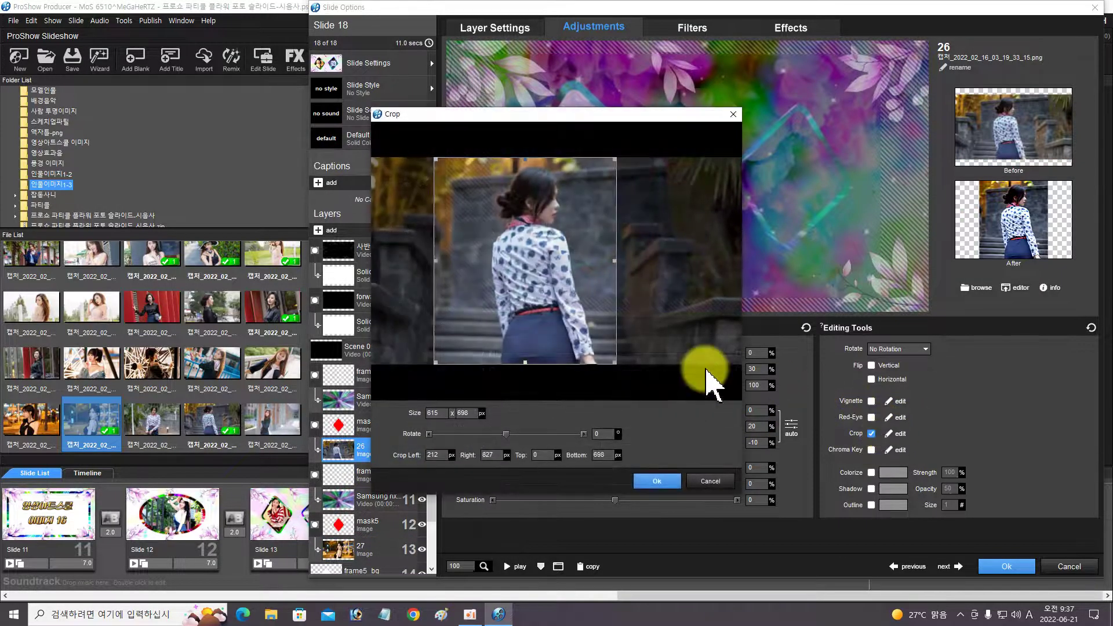
left_click_drag(595, 335, 598, 336)
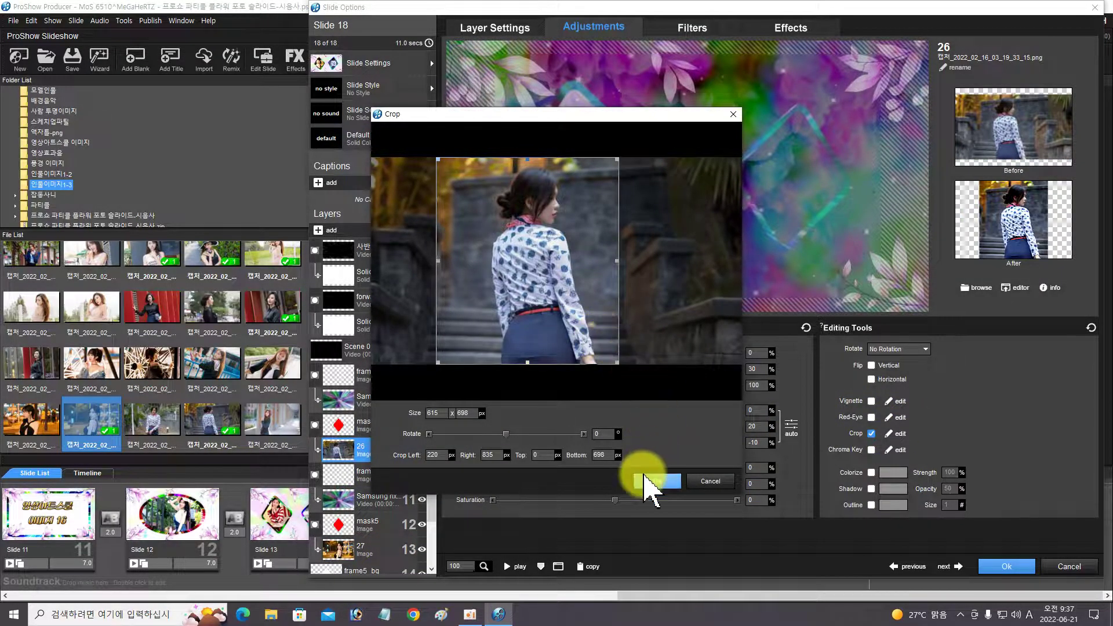
left_click(653, 481)
Step: Shift the 688 x 691 px crop area of slide 18's image layer 13 left to span 257 to 945 px
left_click(396, 551)
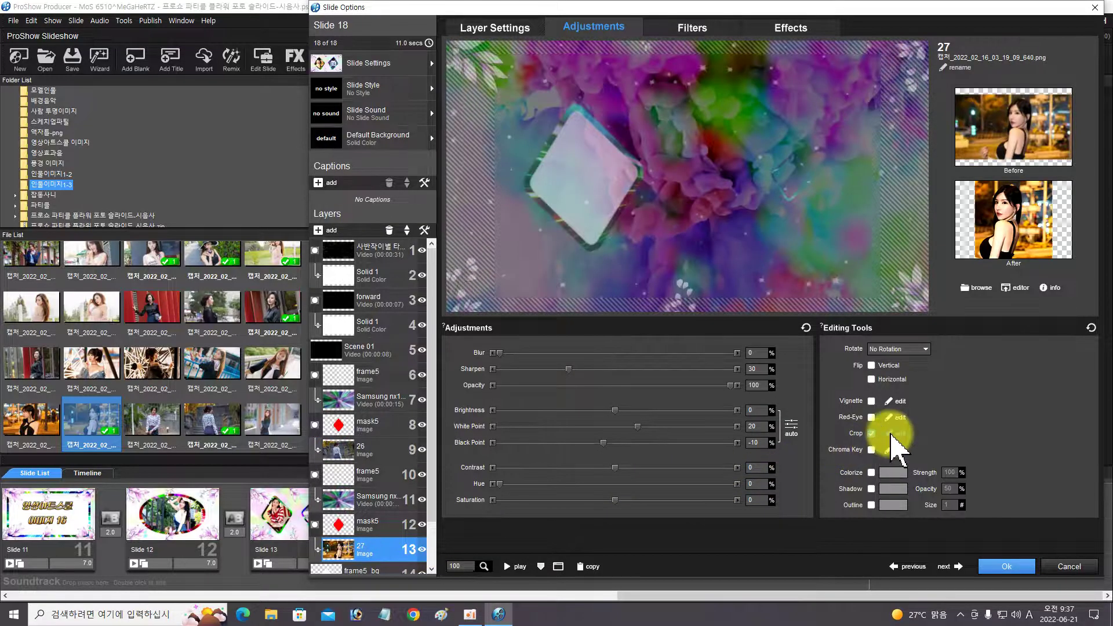
left_click(896, 434)
left_click_drag(576, 348, 533, 364)
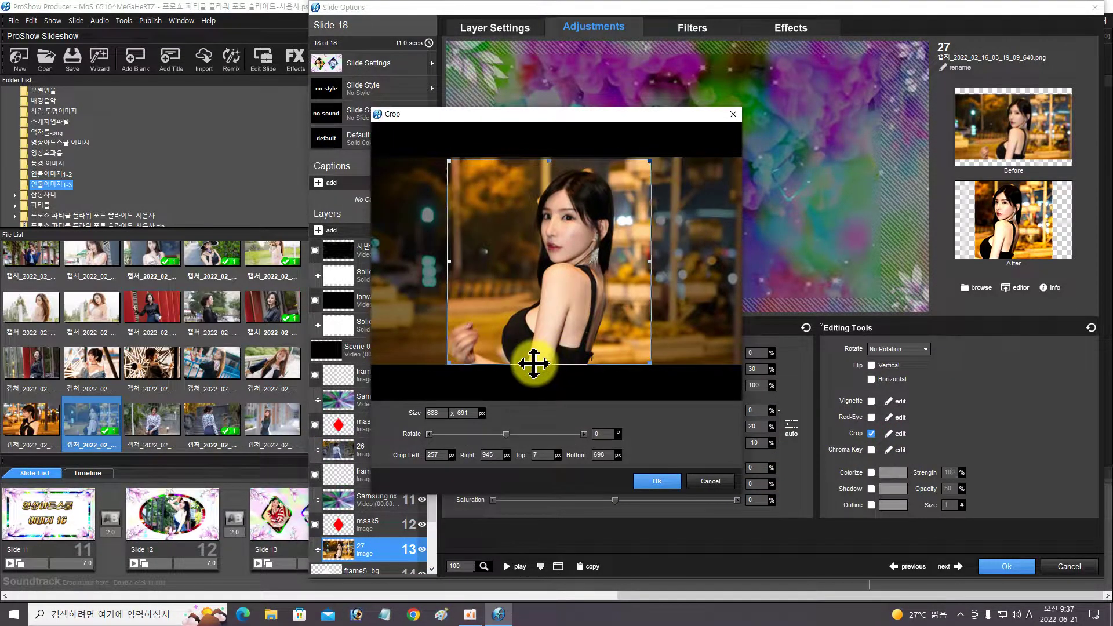
left_click(658, 482)
Step: Play slide 18's preview to check both photos in their diamond frames, and stop it
left_click(506, 566)
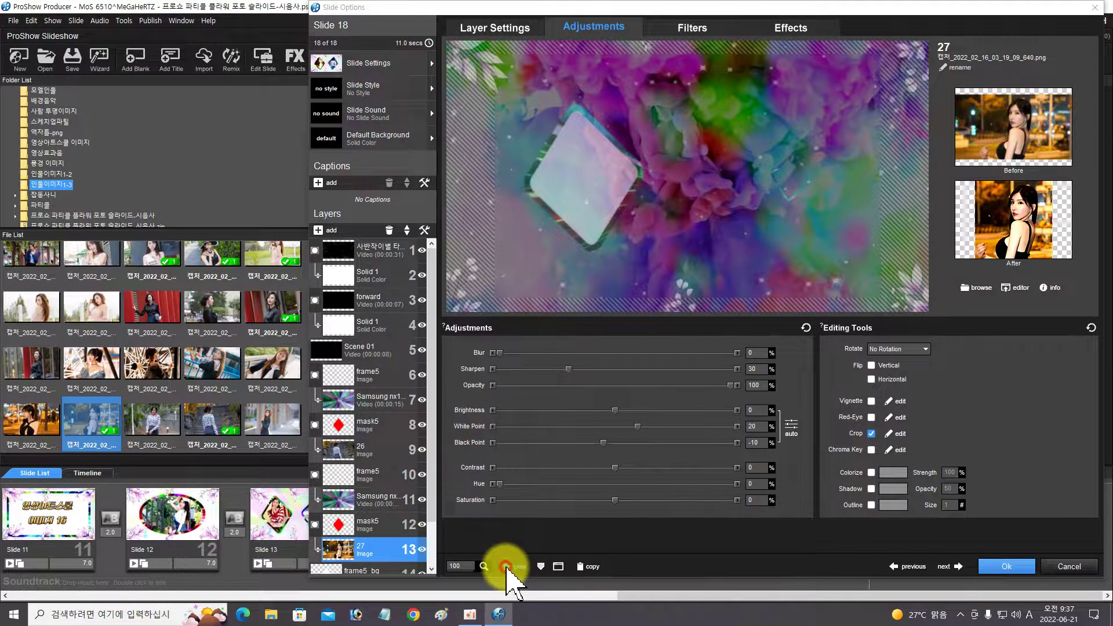
left_click(508, 567)
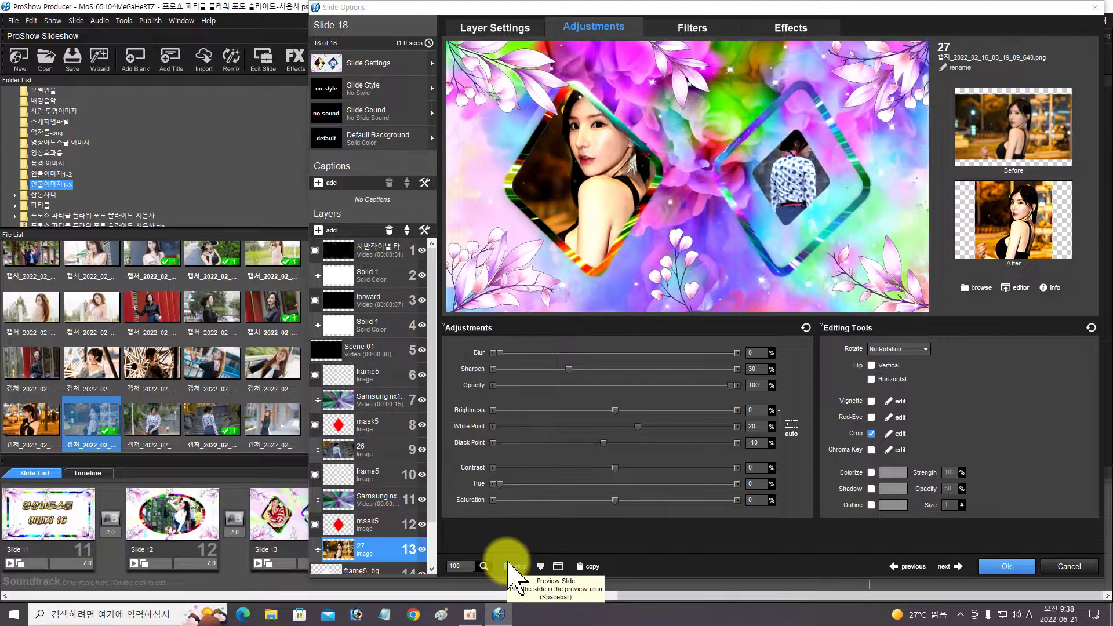
left_click(509, 567)
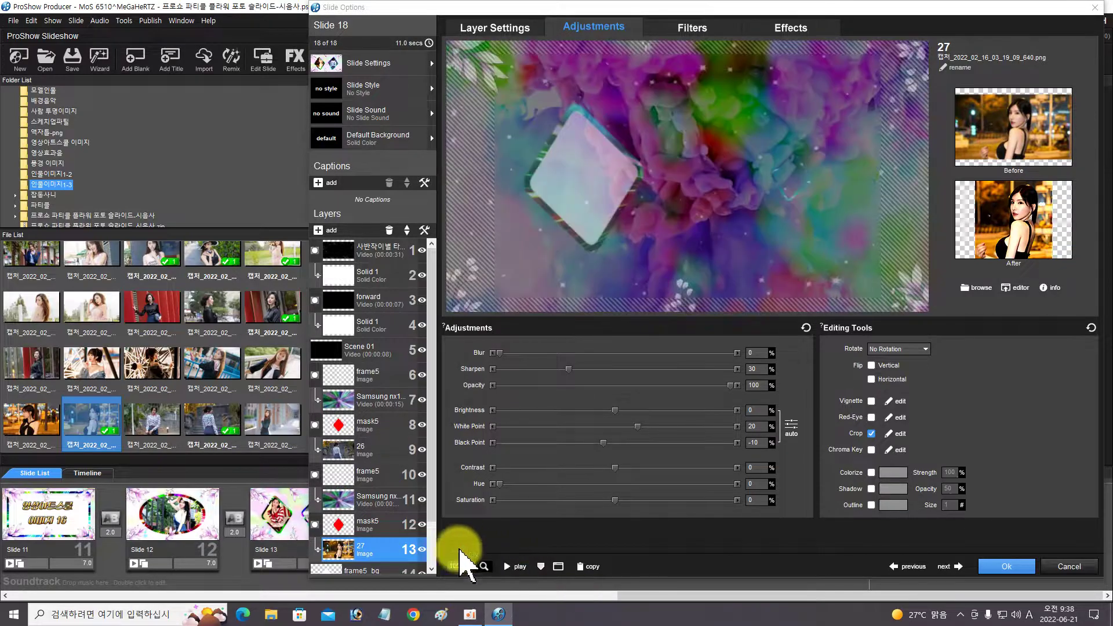
Step: Replace slide 18's image layers 9 and 13 with 캡처_2022_02_16_03_21_52_107.png and 캡처_2022_02_16_03_25_23_511.png
left_click_drag(266, 420, 339, 450)
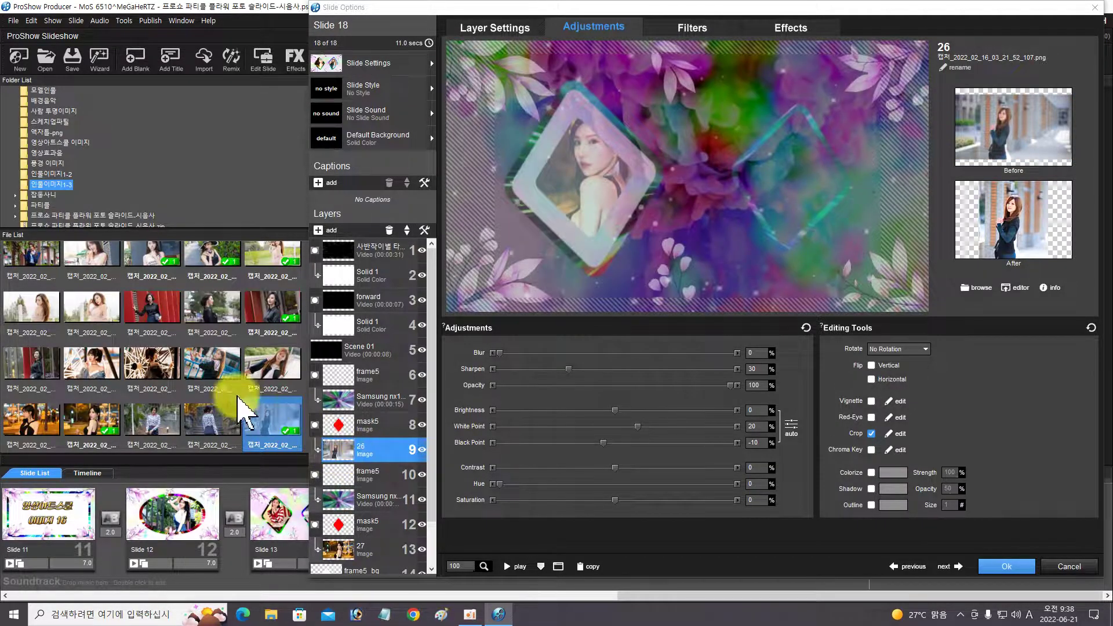
scroll(215, 383, "down", 2)
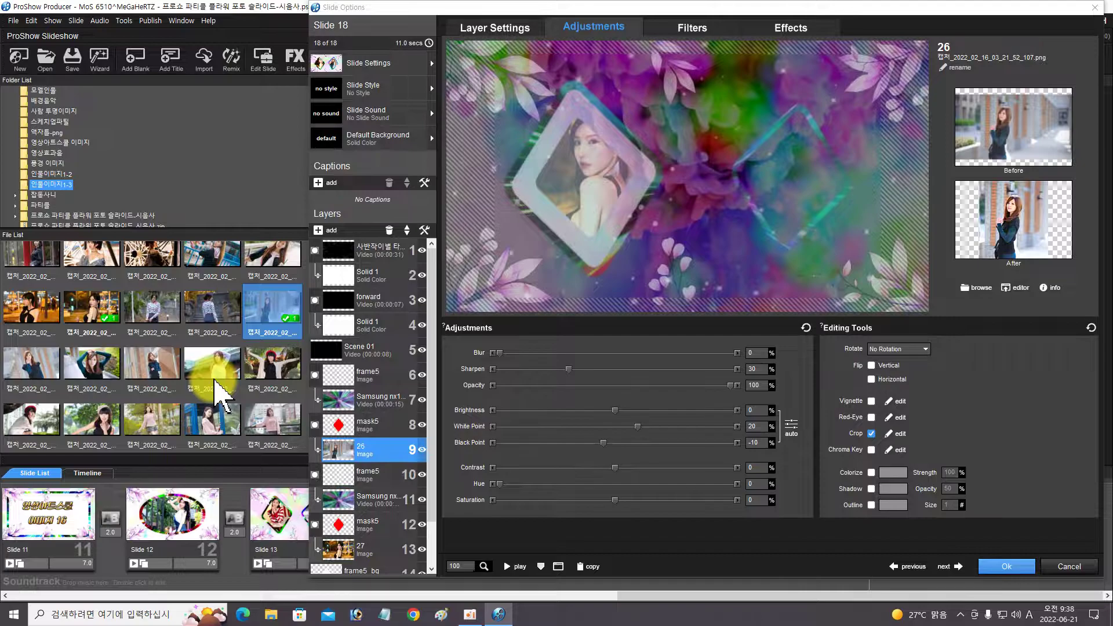
scroll(216, 383, "down", 1)
left_click_drag(274, 427, 348, 551)
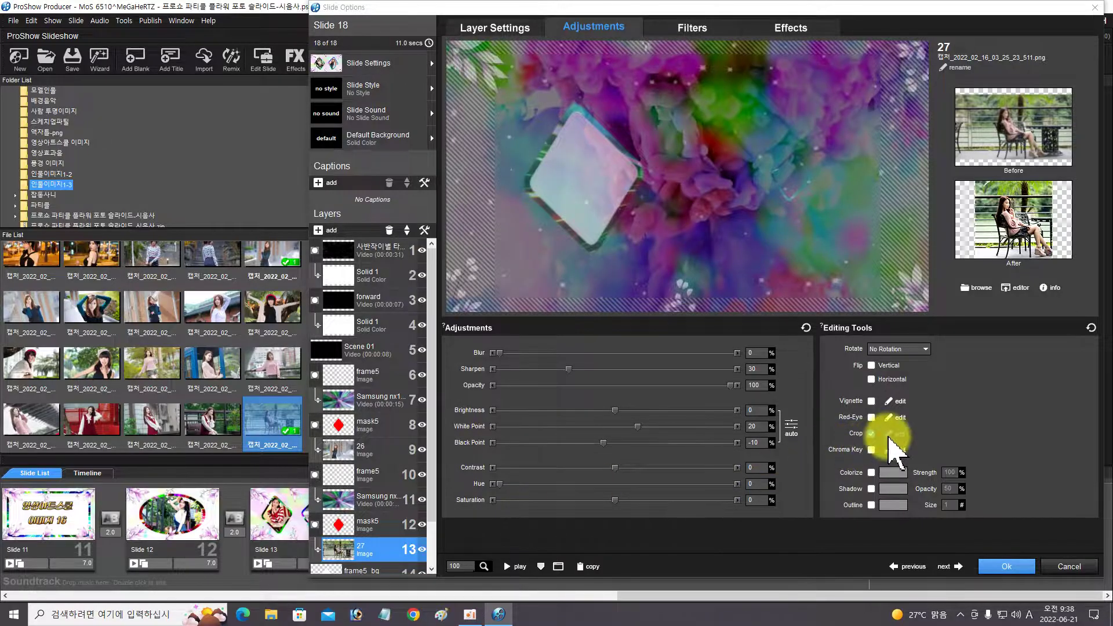
Step: Narrow the crop area of slide 18's image layer 13 from its right edge and reposition it over the photo
left_click(896, 434)
left_click_drag(650, 260, 623, 265)
left_click_drag(536, 293, 537, 329)
left_click(645, 484)
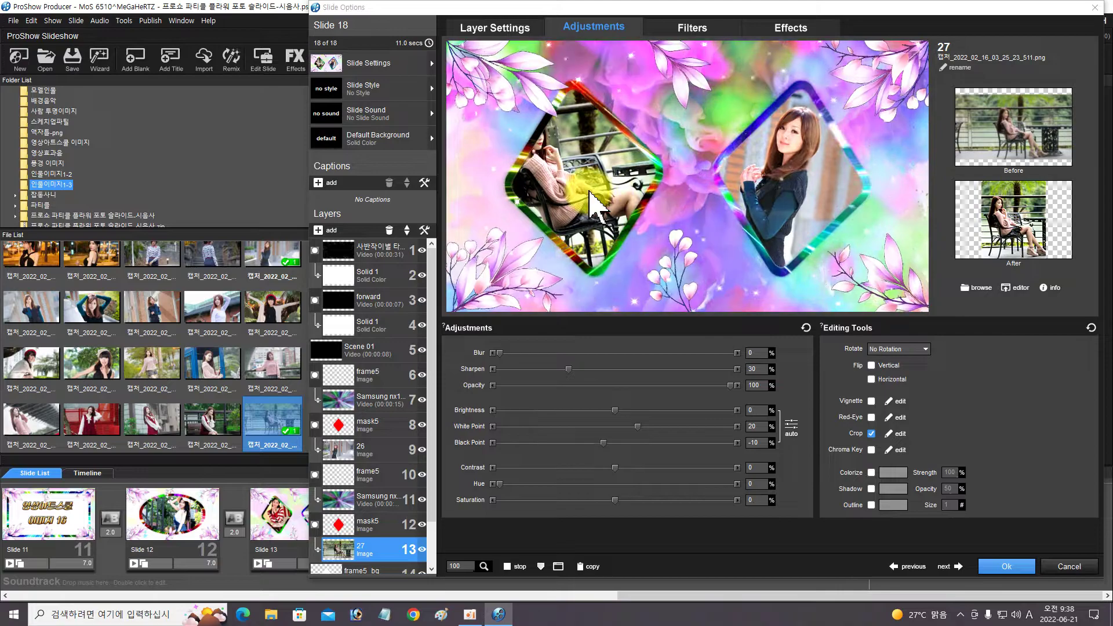
Step: Shift the narrowed crop area of slide 18's image layer 13 further left
left_click(895, 436)
left_click_drag(596, 328, 567, 340)
left_click(657, 480)
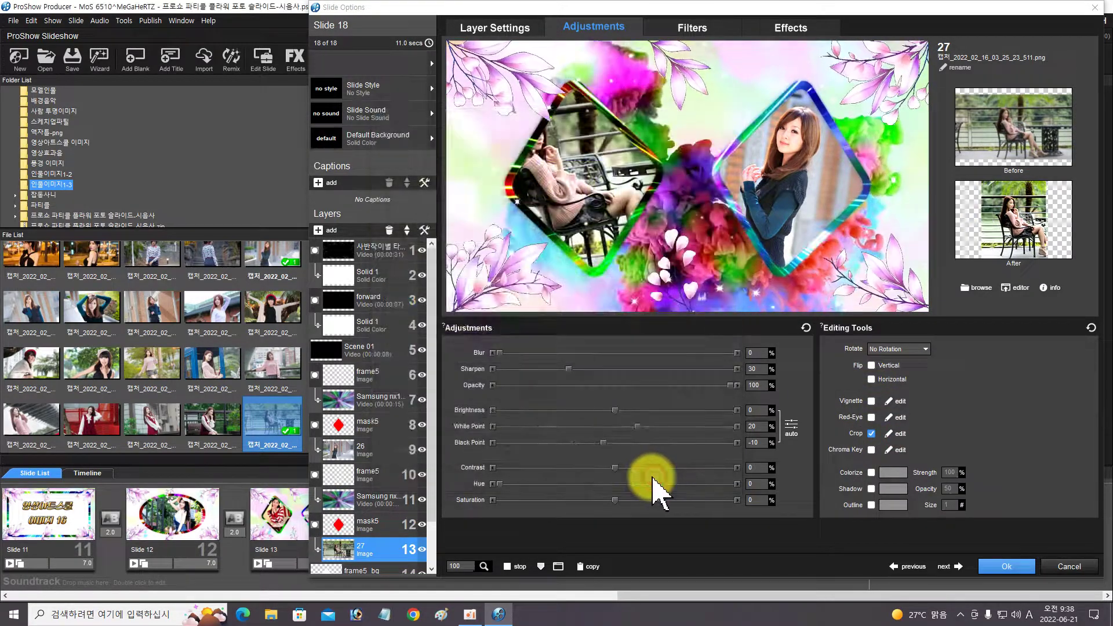
Step: Replay slide 18's preview and apply the slide option changes
left_click(511, 567)
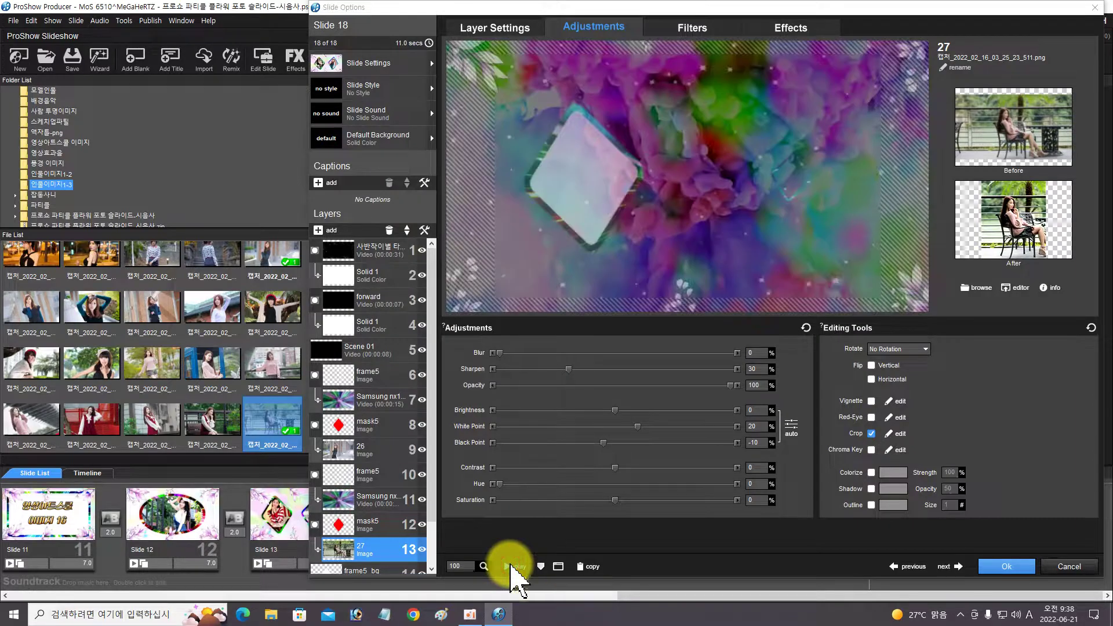
left_click(511, 566)
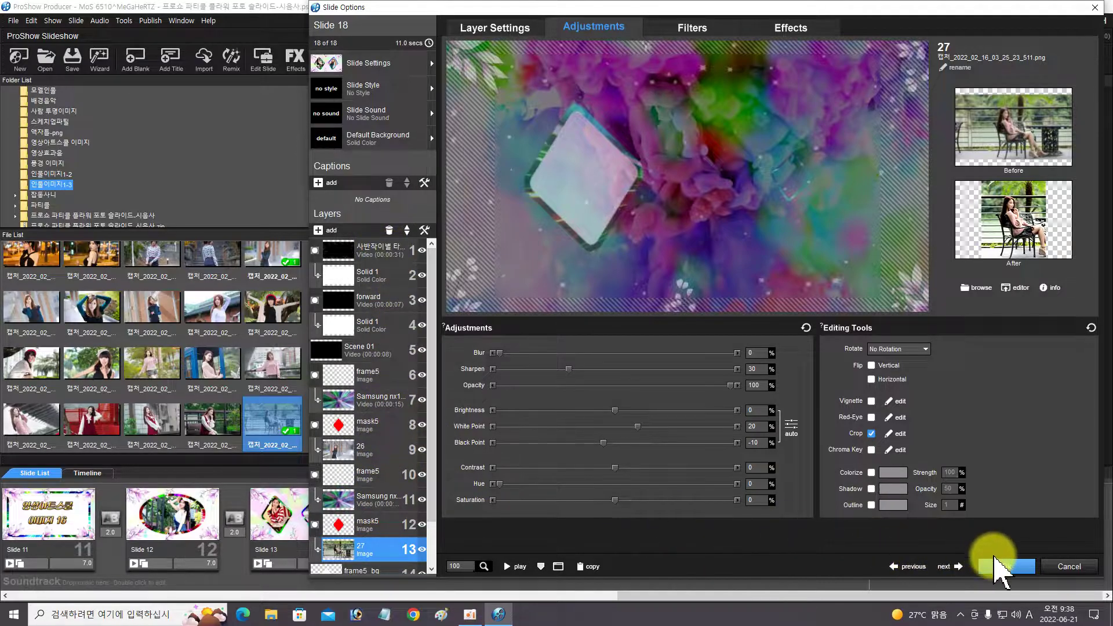
left_click(998, 565)
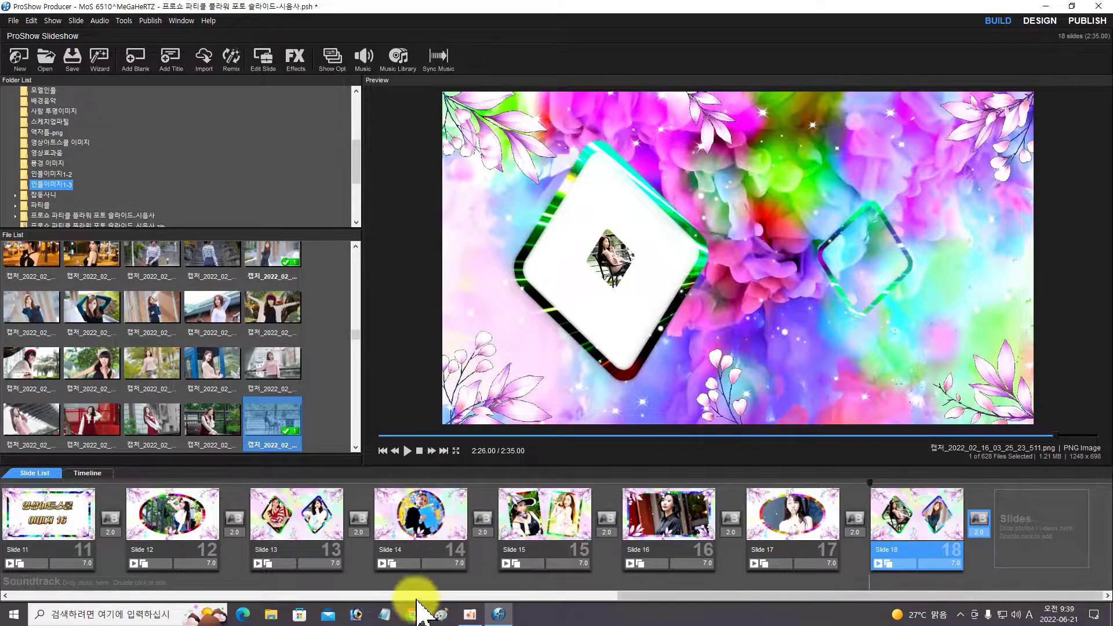
Step: Add the sound file Press Fuse - French Fuse.mp3 from the desktop's 배경음악 folder as the show's soundtrack
left_click_drag(632, 596, 34, 586)
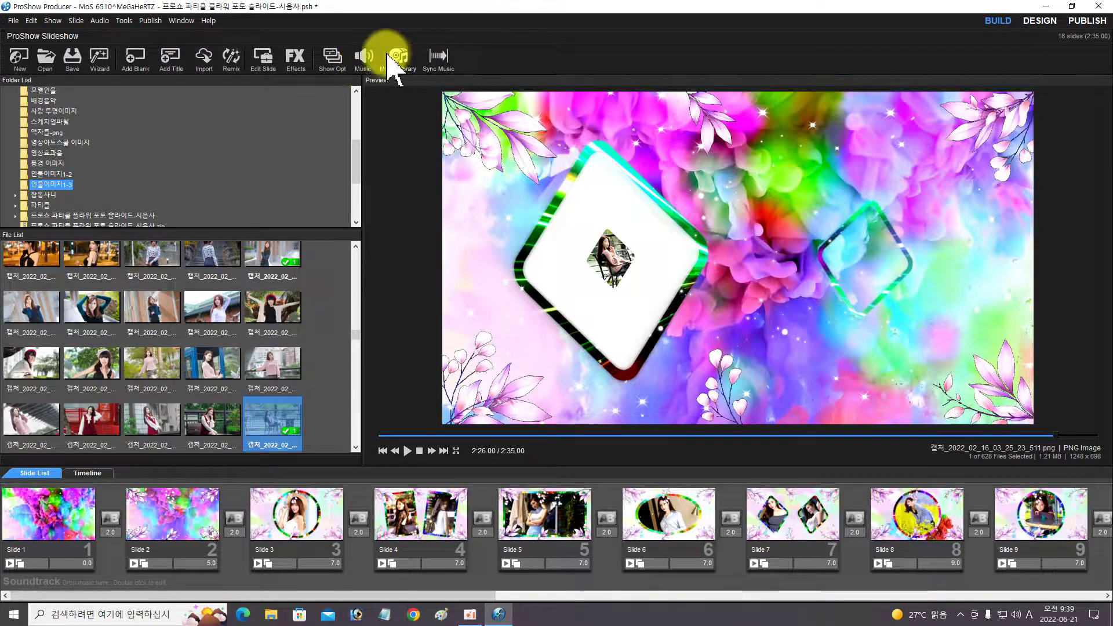
left_click(368, 55)
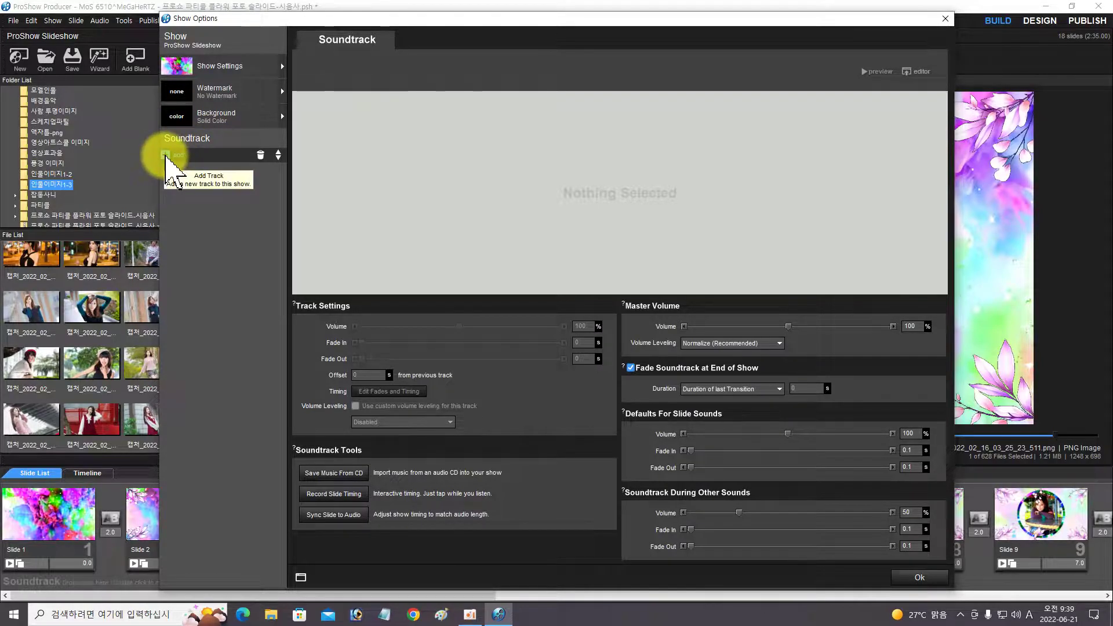
left_click(167, 155)
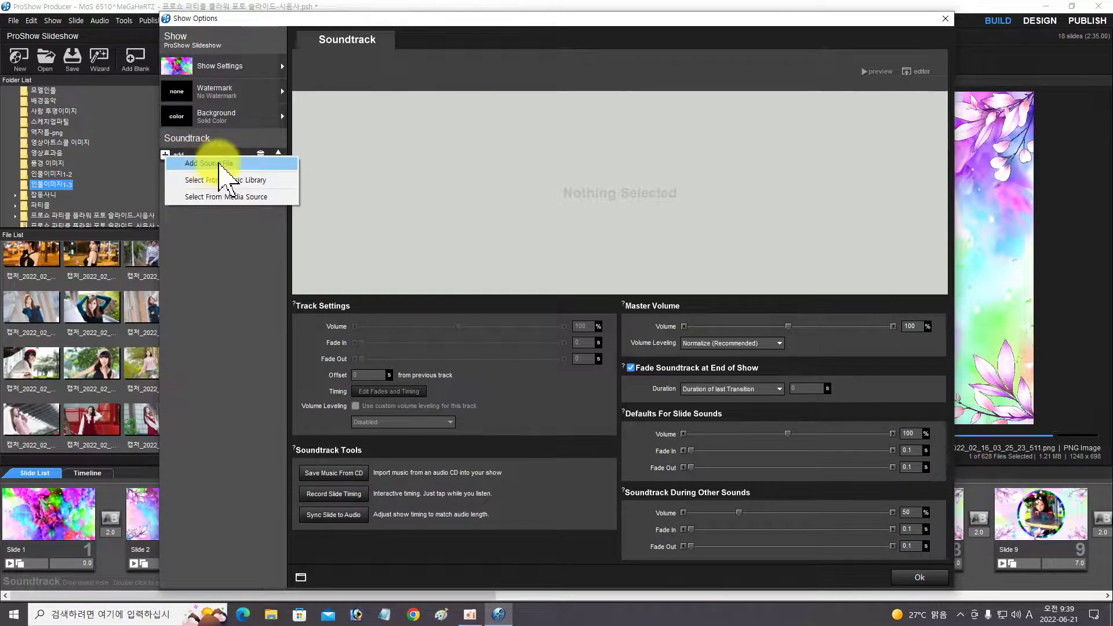
left_click(221, 164)
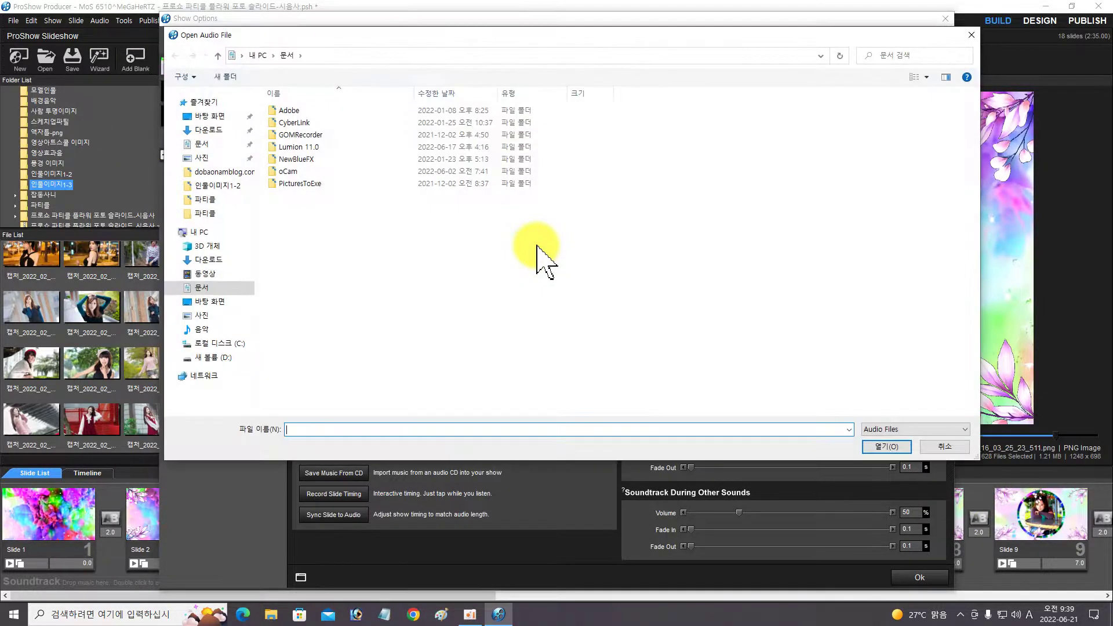
left_click(220, 117)
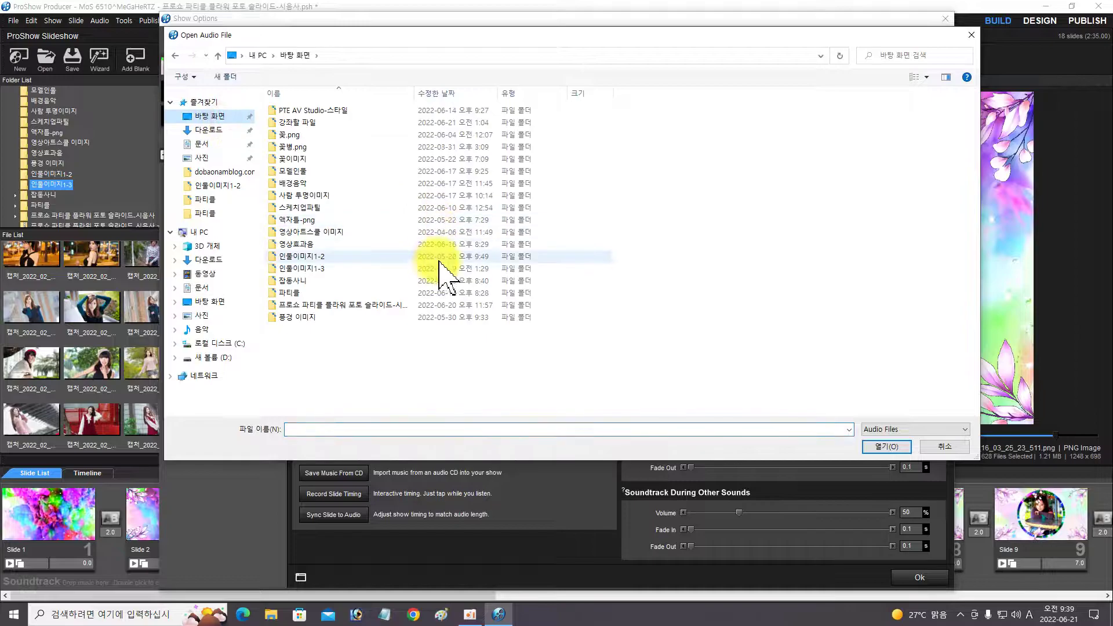
double_click(309, 183)
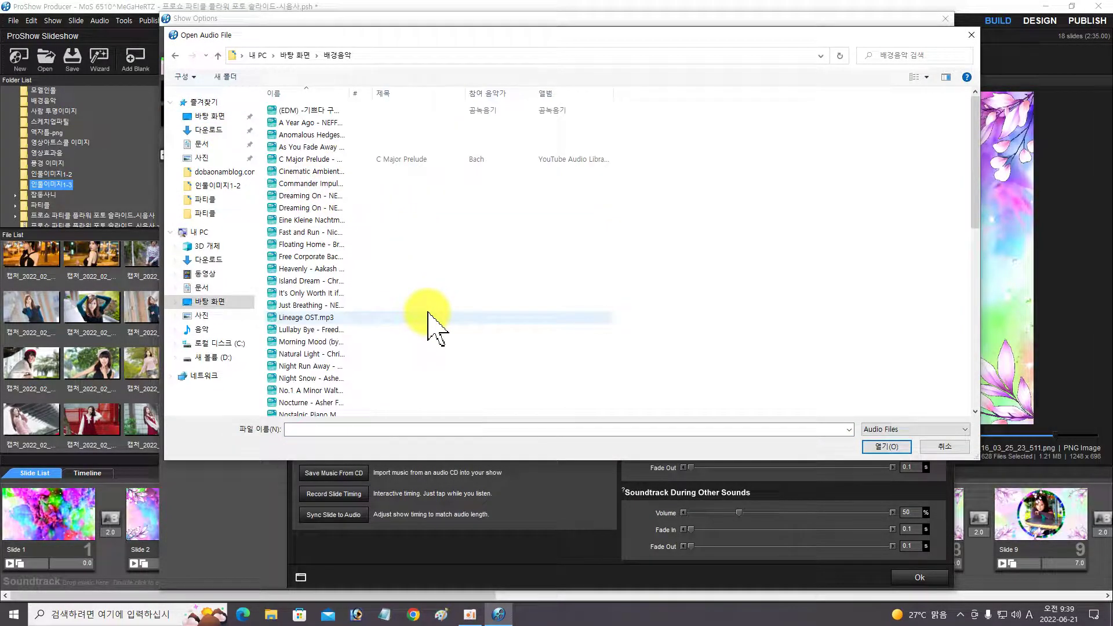
scroll(437, 328, "down", 10)
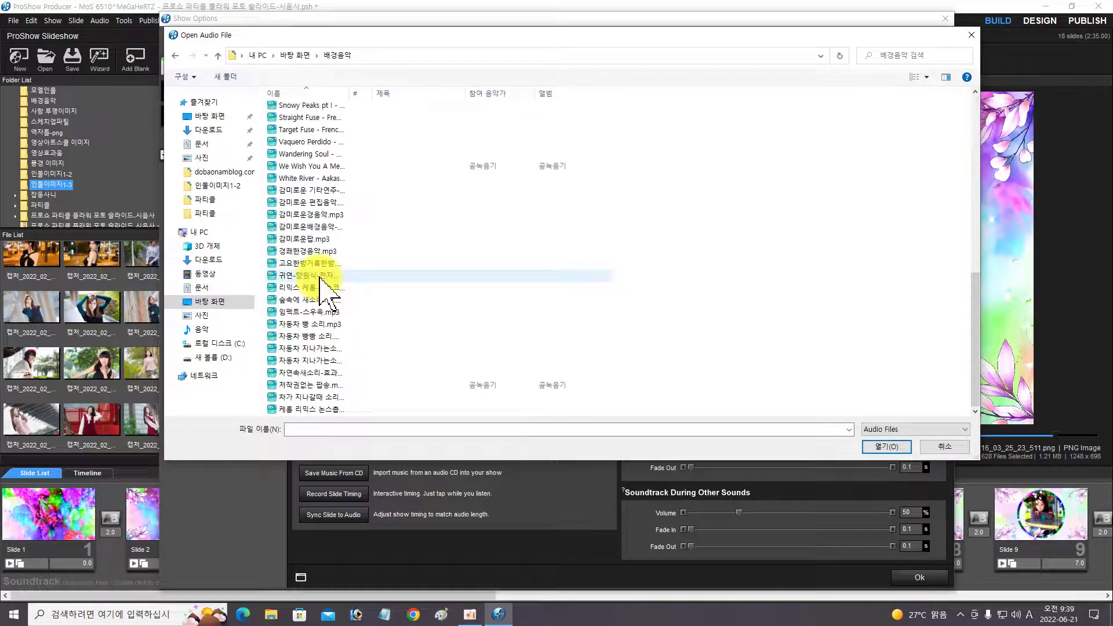
scroll(316, 191, "up", 1)
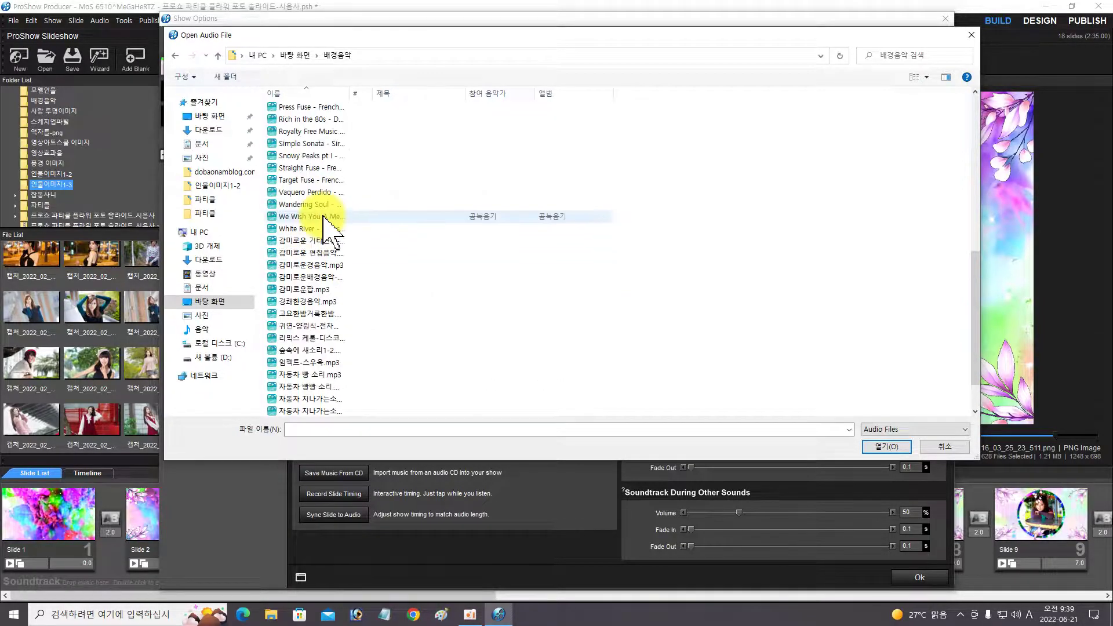
left_click(295, 109)
left_click(875, 446)
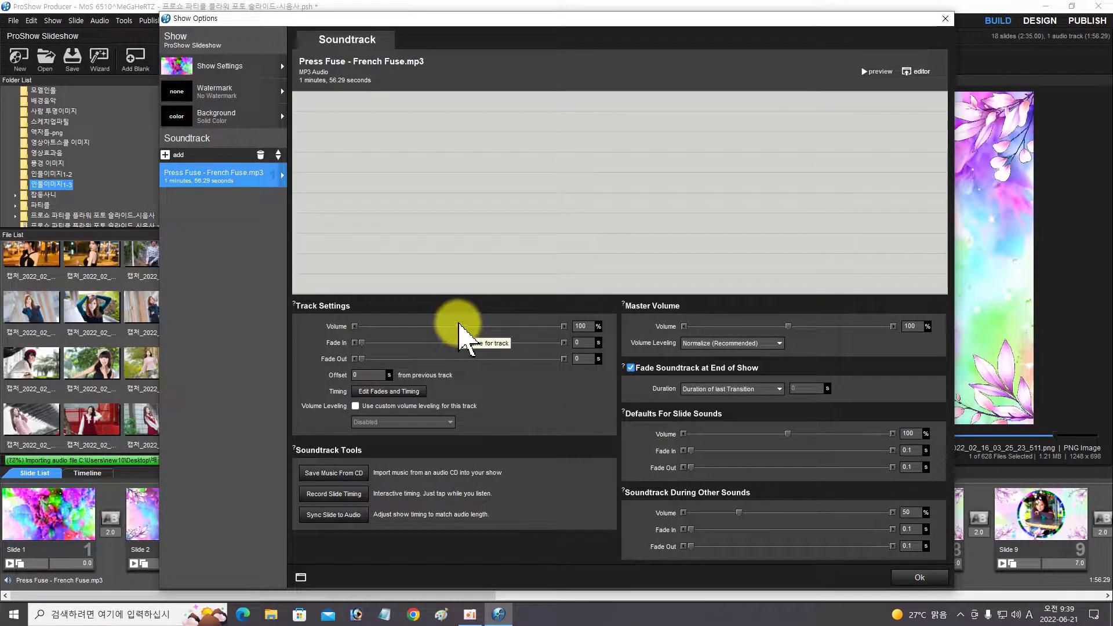
Step: Lower the soundtrack's track volume to 70% and apply the show options
left_click_drag(458, 323, 428, 322)
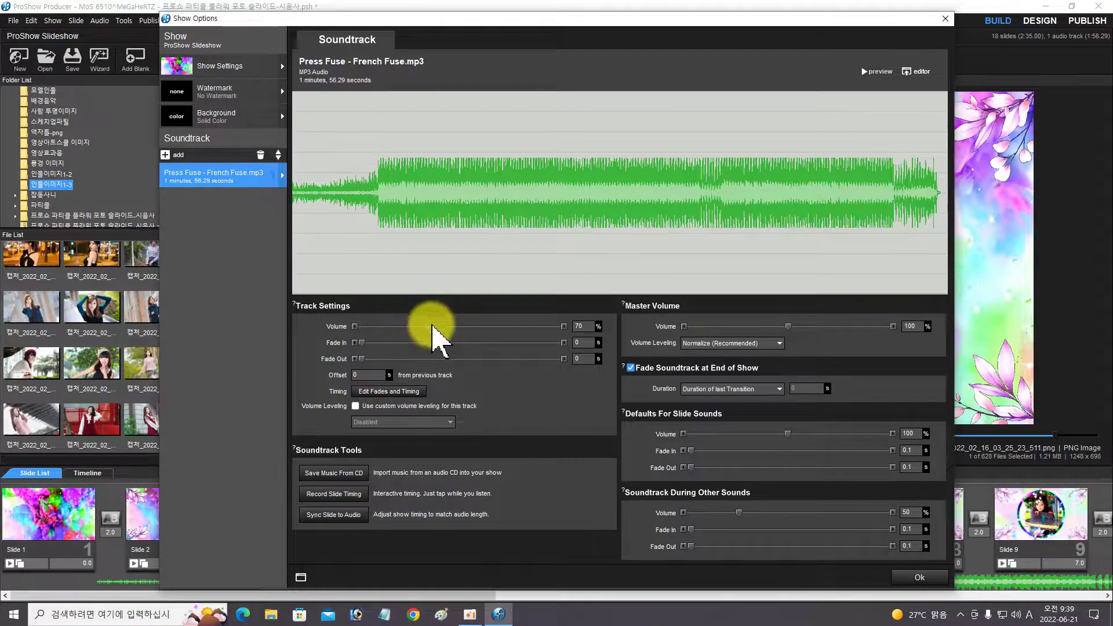
left_click(915, 578)
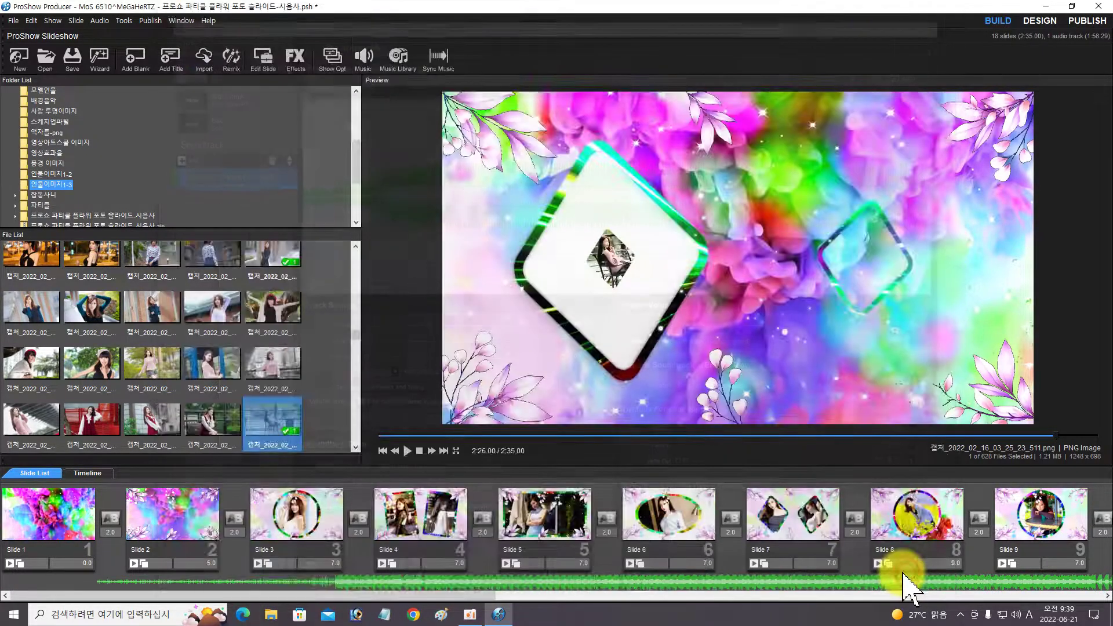
Step: Play the show preview from the first slide with the new soundtrack
left_click_drag(479, 592, 201, 592)
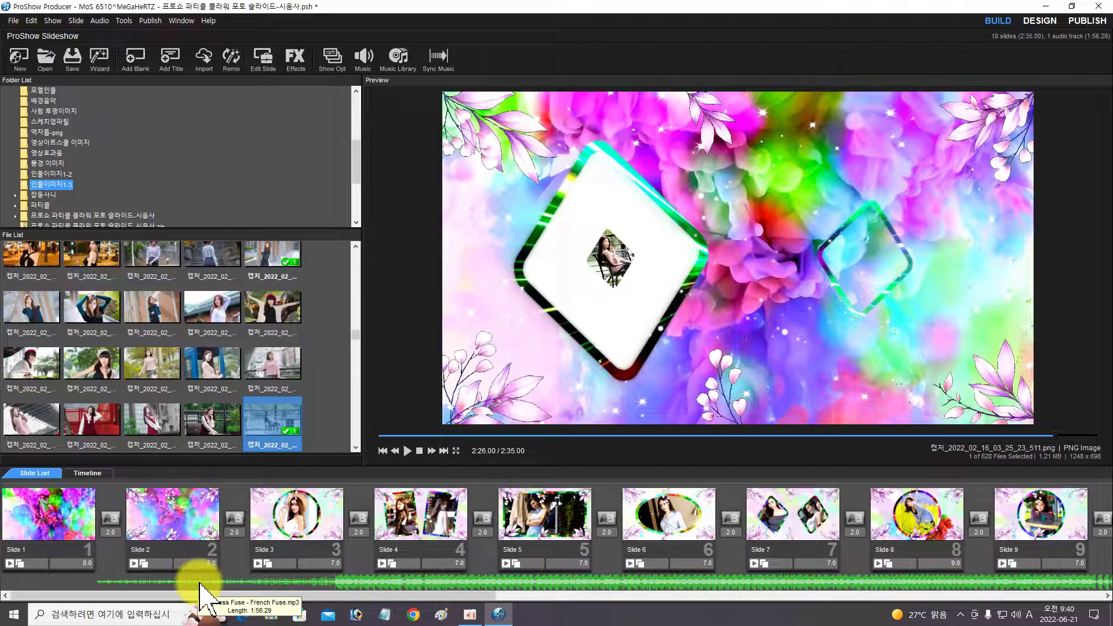
left_click(407, 450)
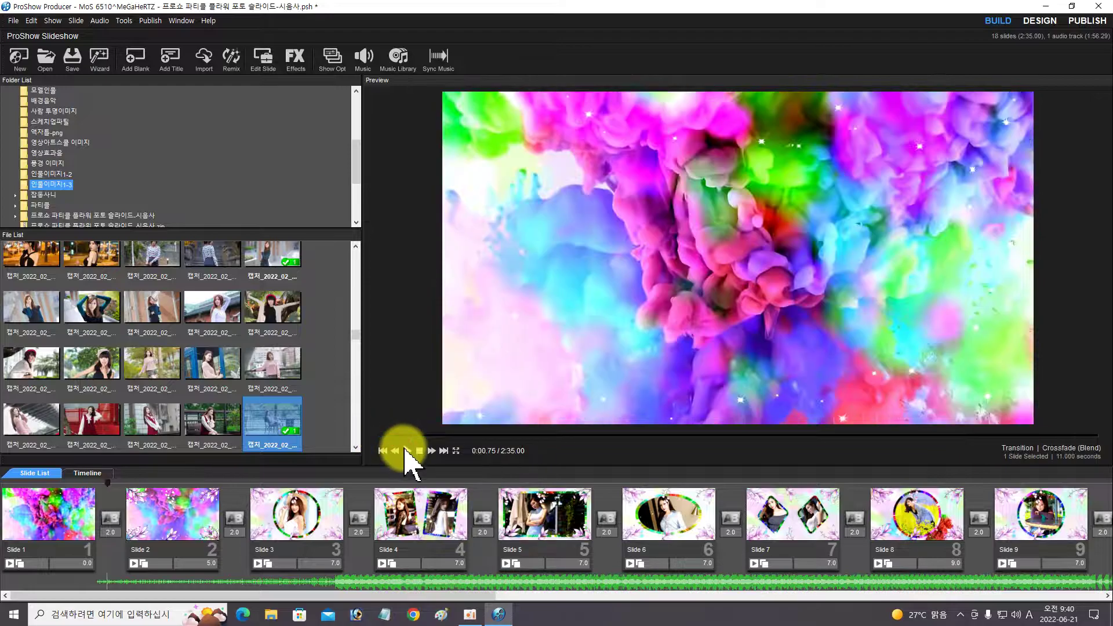